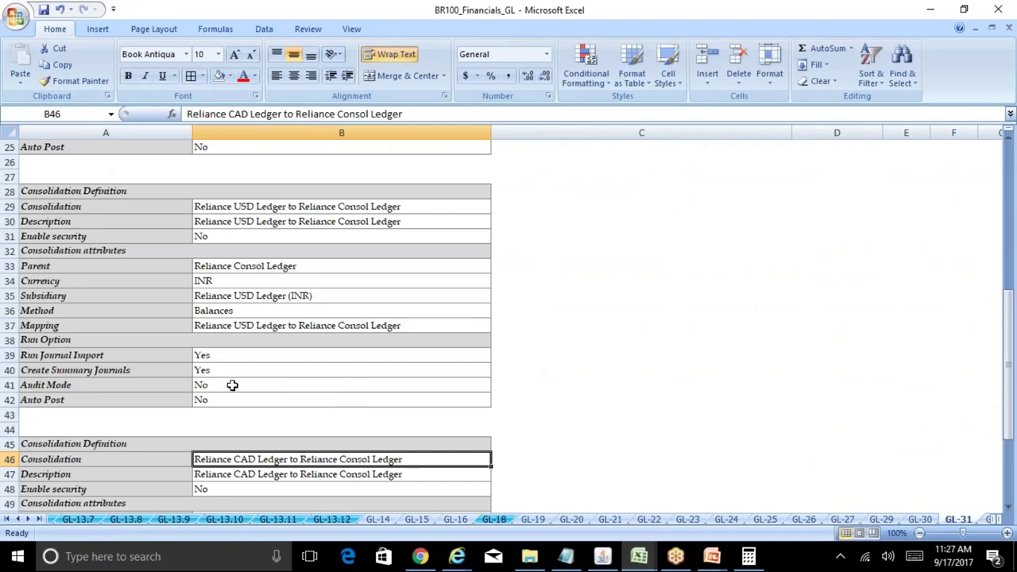
# Return from the Setup Global Consolidation System sheet to the workbook's Overview sheet
pyautogui.click(232, 384)
pyautogui.hotkey('ctrl', 'Home')
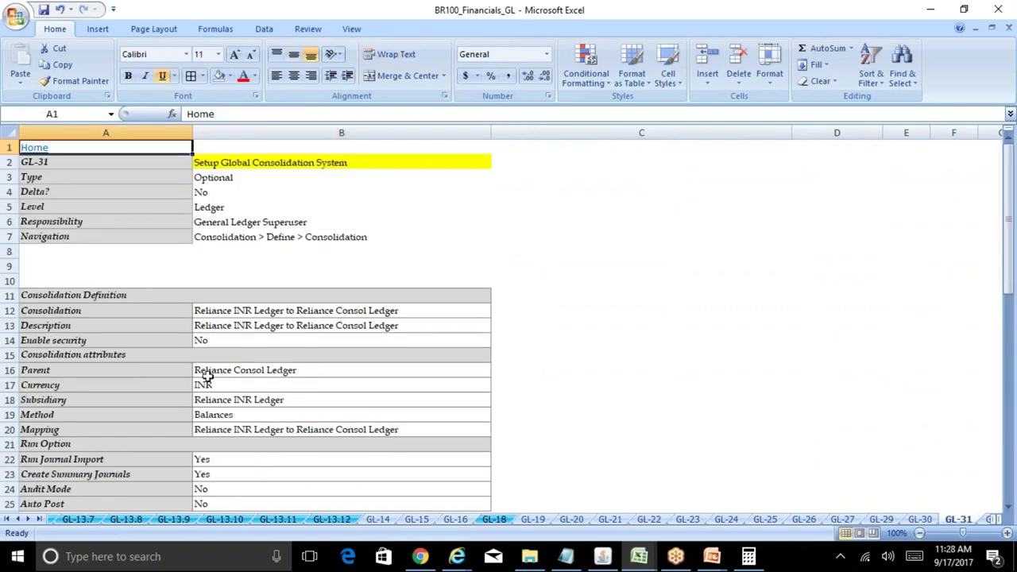
pyautogui.click(35, 148)
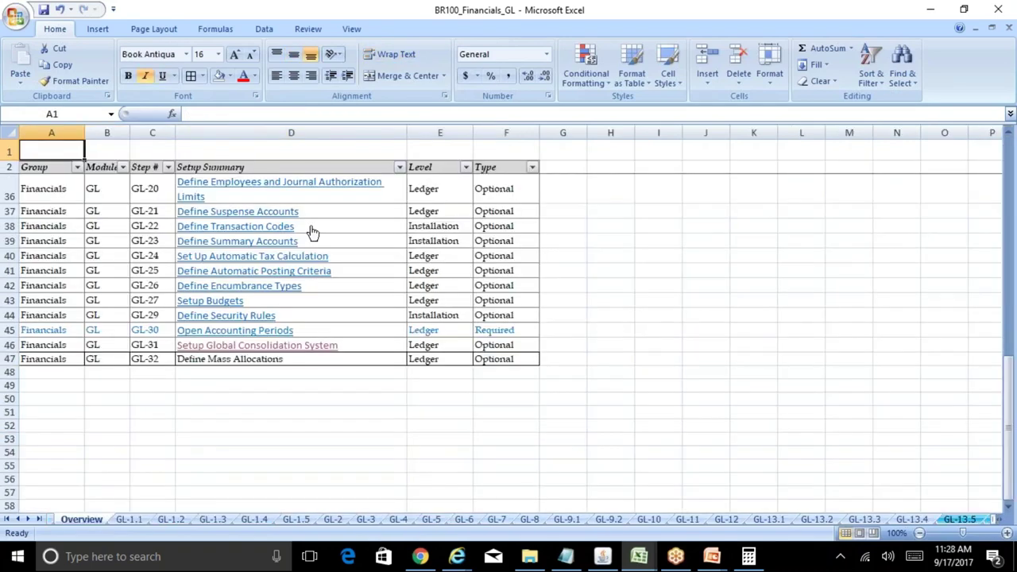
# Find "secondary" in the setup summary and open the Define Accounting Setup - Secondary Ledgers sheet
pyautogui.hotkey('ctrl', 'f')
pyautogui.write('secondary')
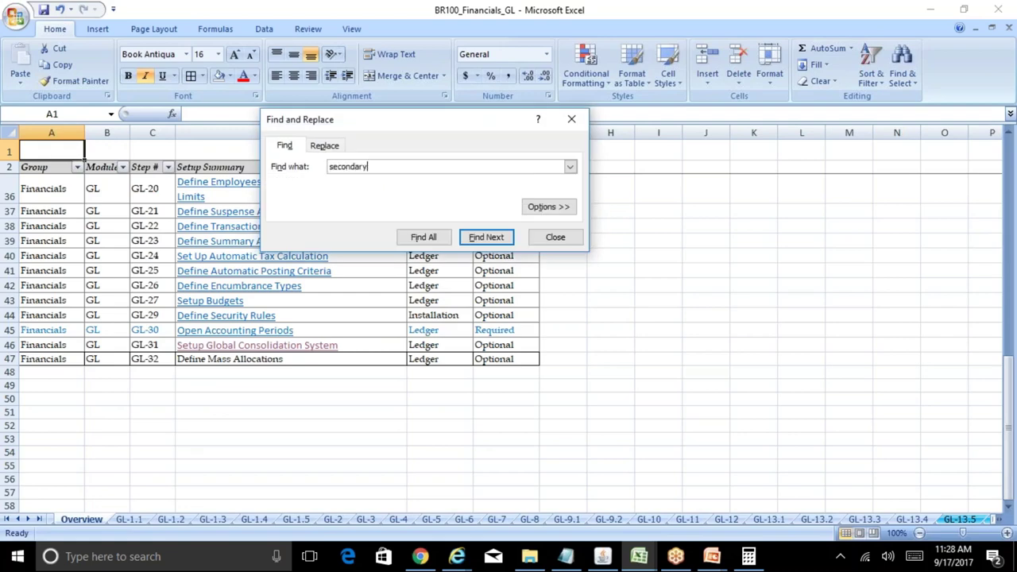
pyautogui.press('Return')
pyautogui.click(571, 119)
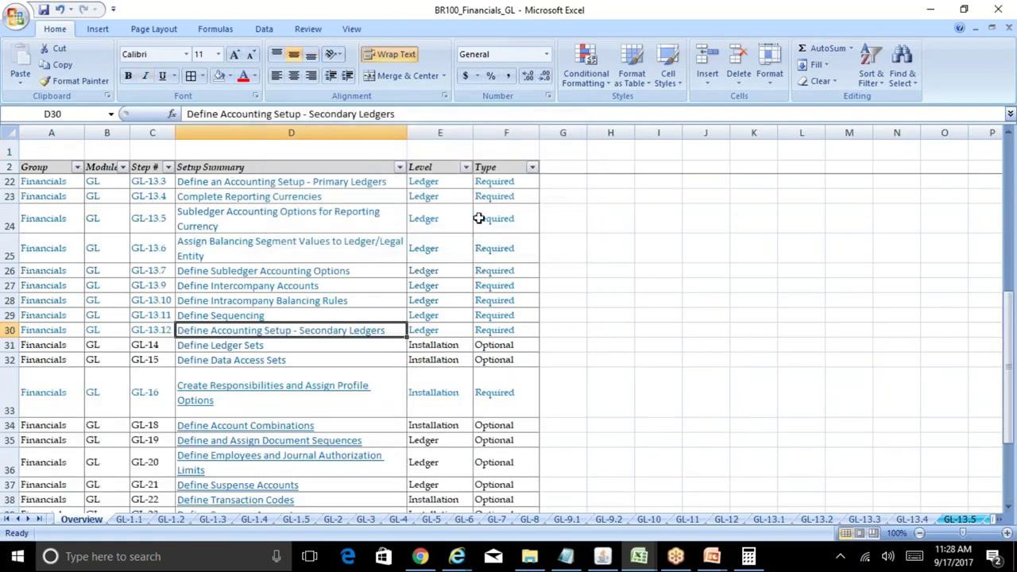
pyautogui.click(374, 329)
# Set the secondary ledger's currency in cell E6 to INR and return to its name in cell A6
pyautogui.press('Down')
pyautogui.press('Down')
pyautogui.press('Down')
pyautogui.press('Down')
pyautogui.press('Down')
pyautogui.press('Right')
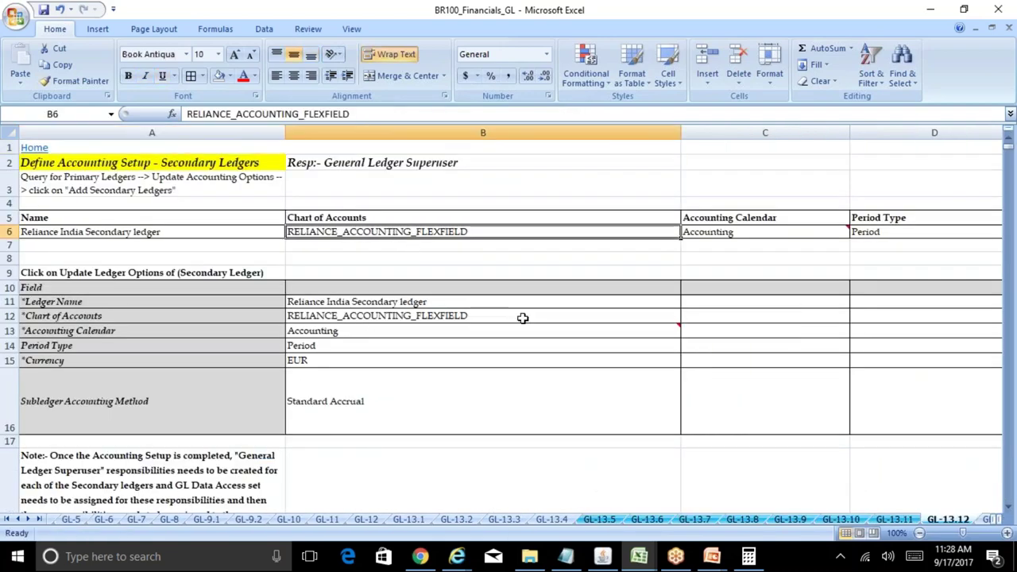
pyautogui.press('Right')
pyautogui.press('Right')
pyautogui.press('Right')
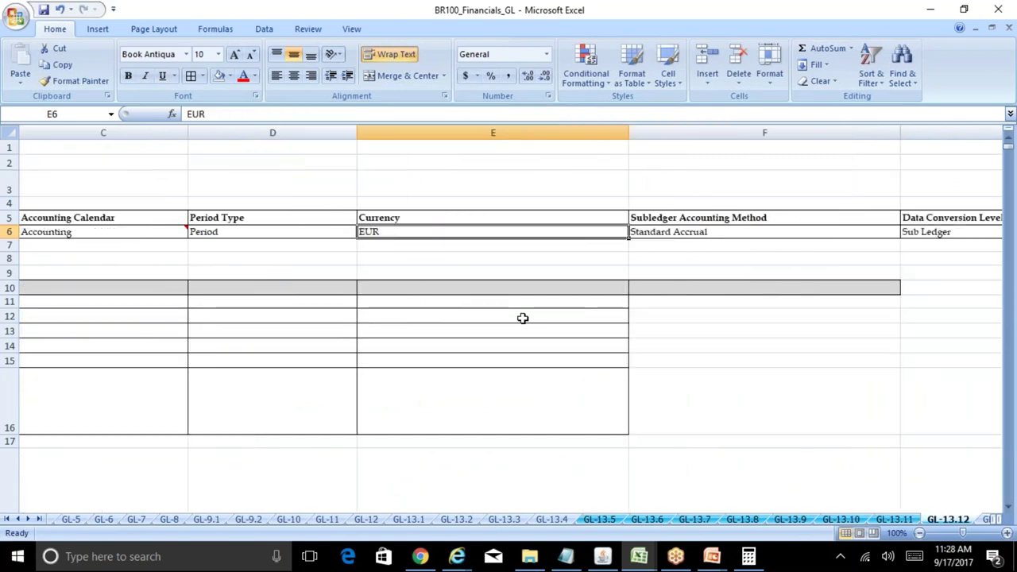
pyautogui.press('Left')
pyautogui.press('Right')
pyautogui.write('INR')
pyautogui.press('Right')
pyautogui.press('Right')
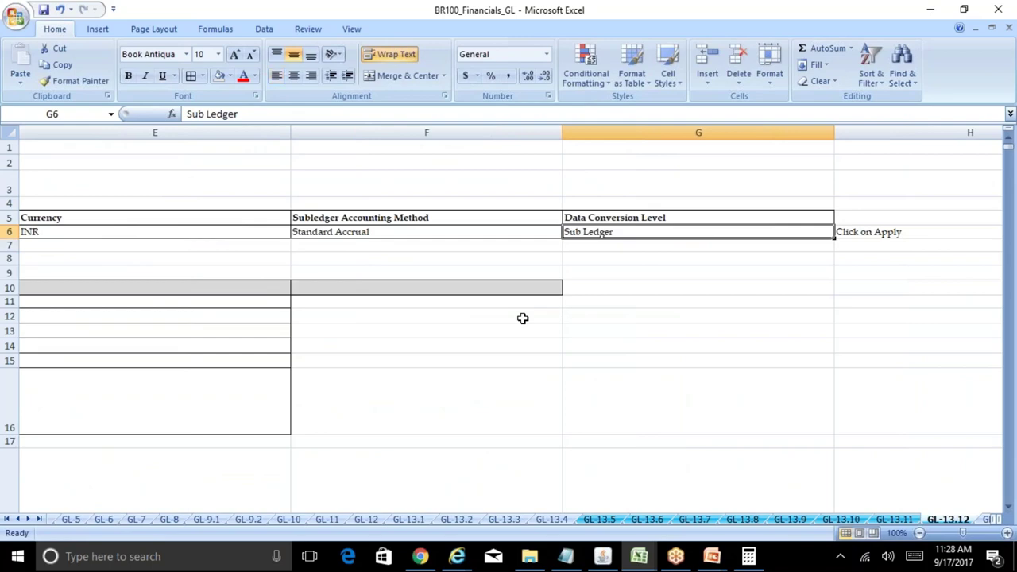
pyautogui.press('Left')
pyautogui.press('Left')
pyautogui.press('Left')
pyautogui.press('Left')
pyautogui.press('Left')
pyautogui.press('Left')
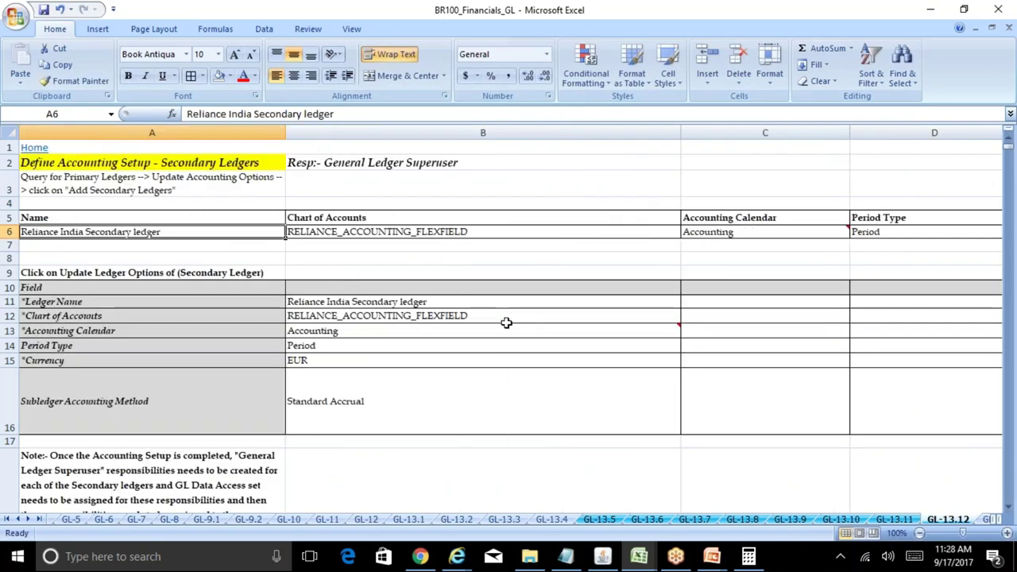
# Switch to Oracle Applications, collapse the General Ledger Superuser function list and open the Accounting Setup Manager main page
pyautogui.click(602, 556)
pyautogui.click(716, 113)
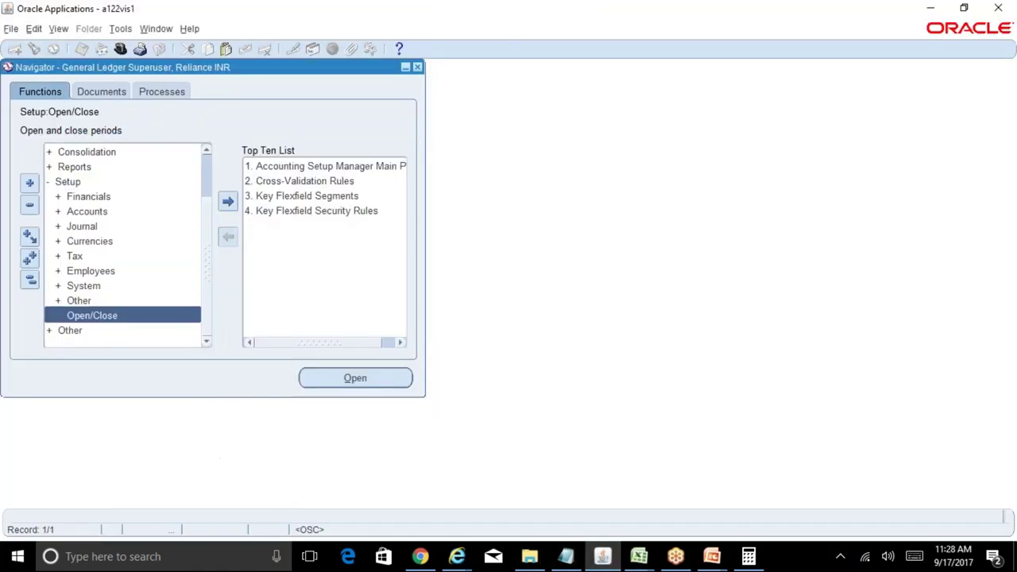
pyautogui.click(30, 280)
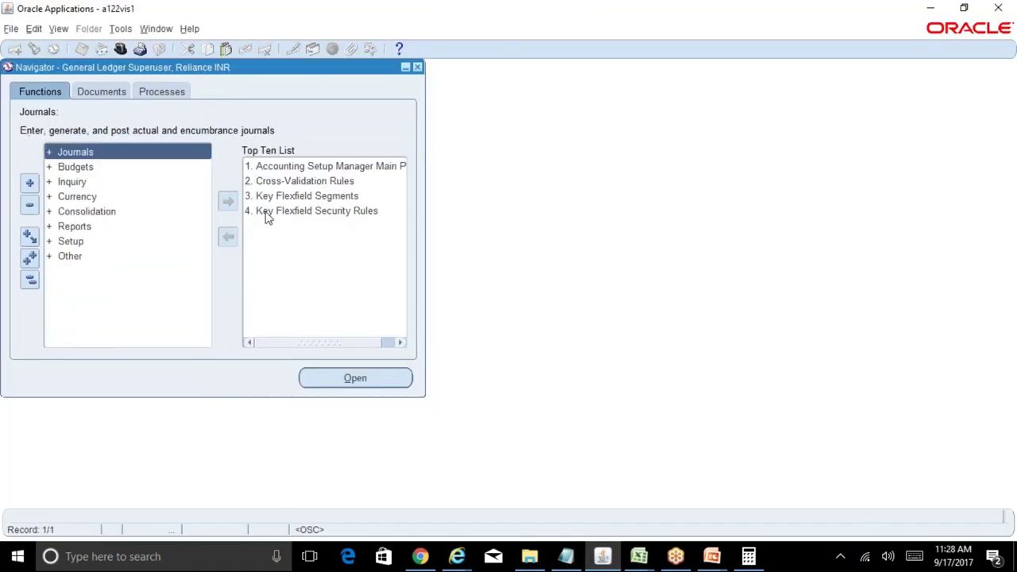
pyautogui.click(373, 169)
pyautogui.doubleClick(373, 169)
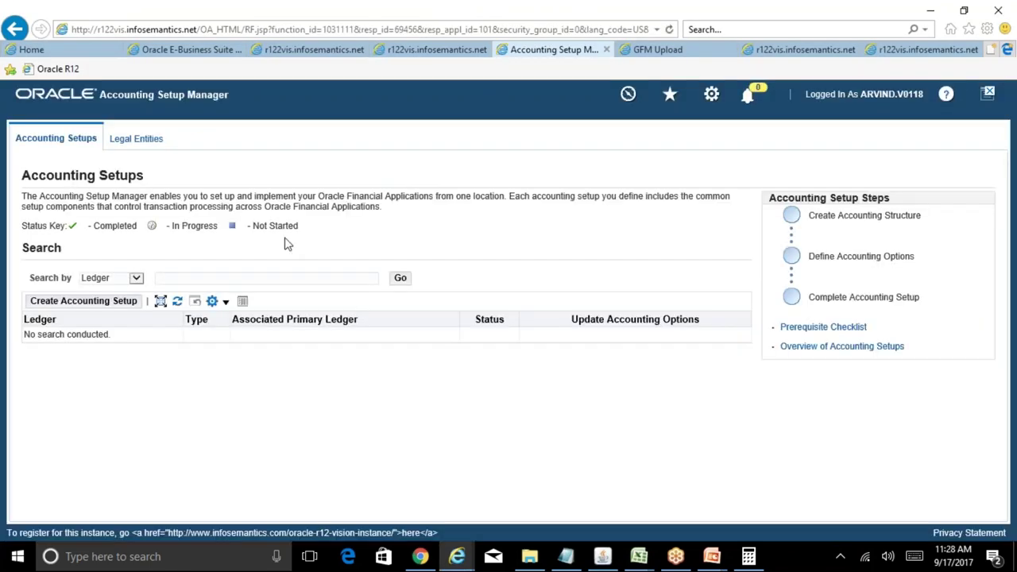
# Search the accounting setups for ledgers matching Rel%INR% and open the accounting options of the Reliance INR Ledger
pyautogui.click(256, 276)
pyautogui.write('Rel%INR%')
pyautogui.click(402, 279)
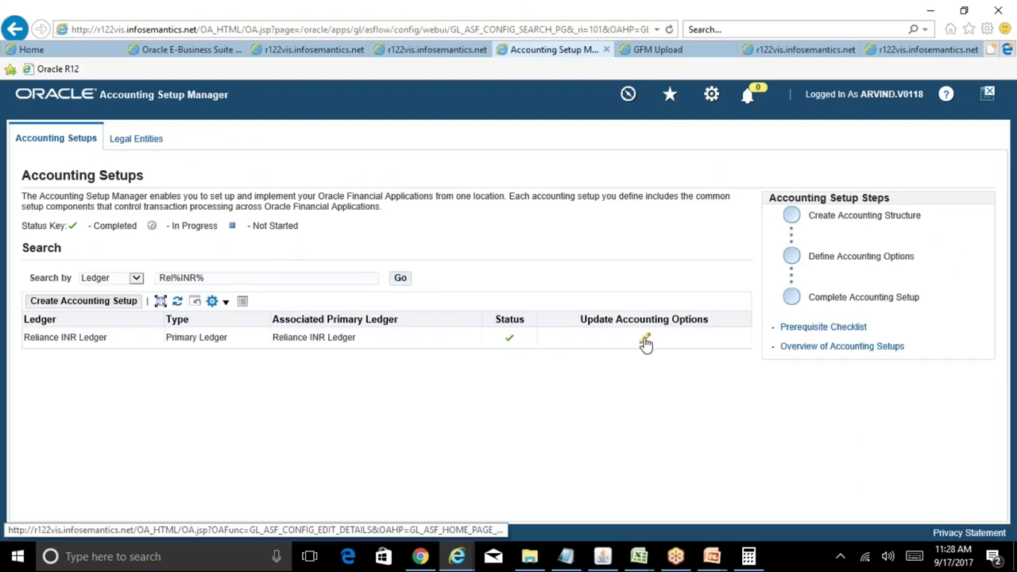
pyautogui.click(643, 340)
# Start adding a secondary ledger to the Reliance INR Ledger, ready to enter its name
pyautogui.moveTo(1015, 208); pyautogui.dragTo(1015, 379)
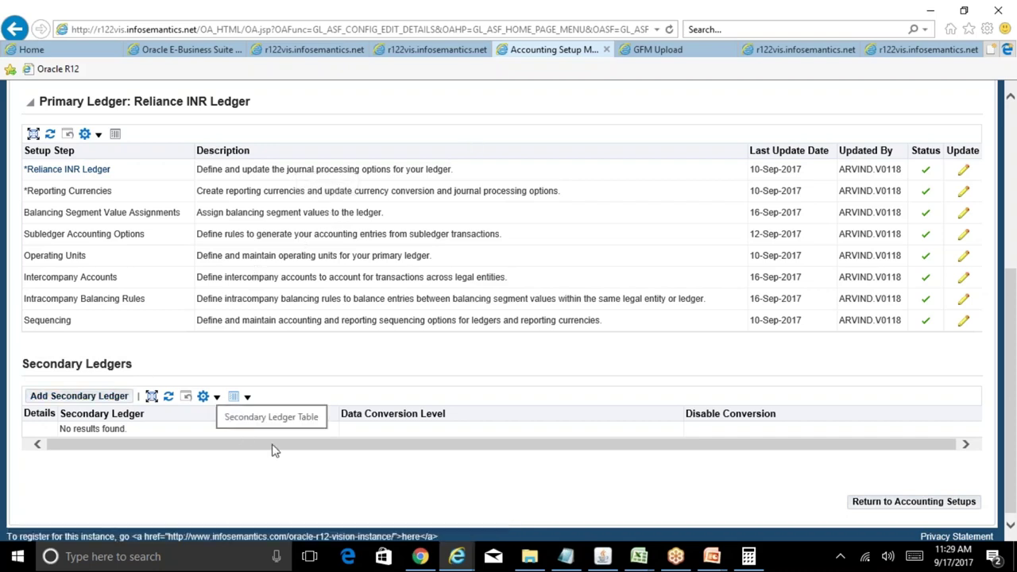
pyautogui.click(115, 398)
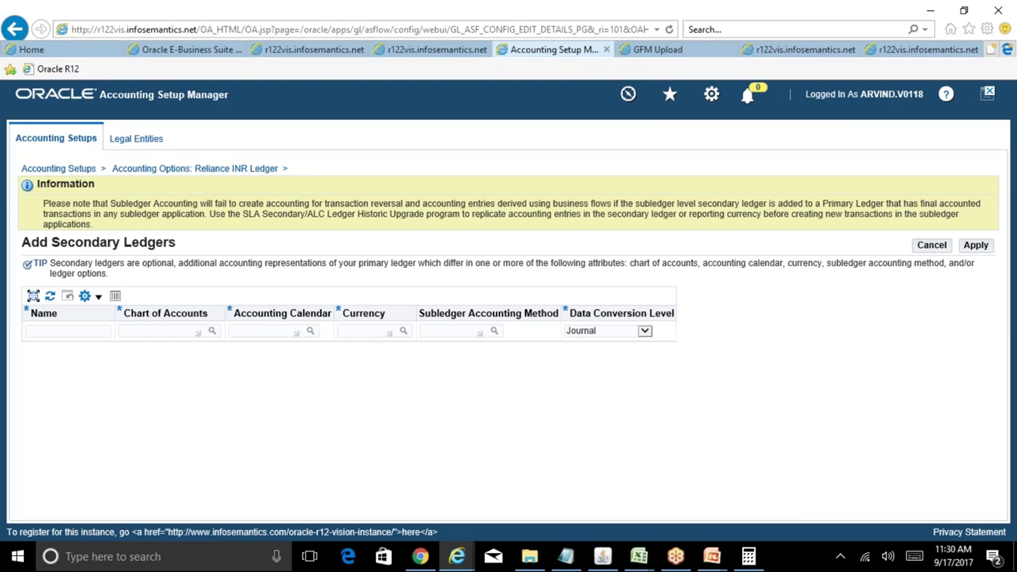
pyautogui.click(69, 332)
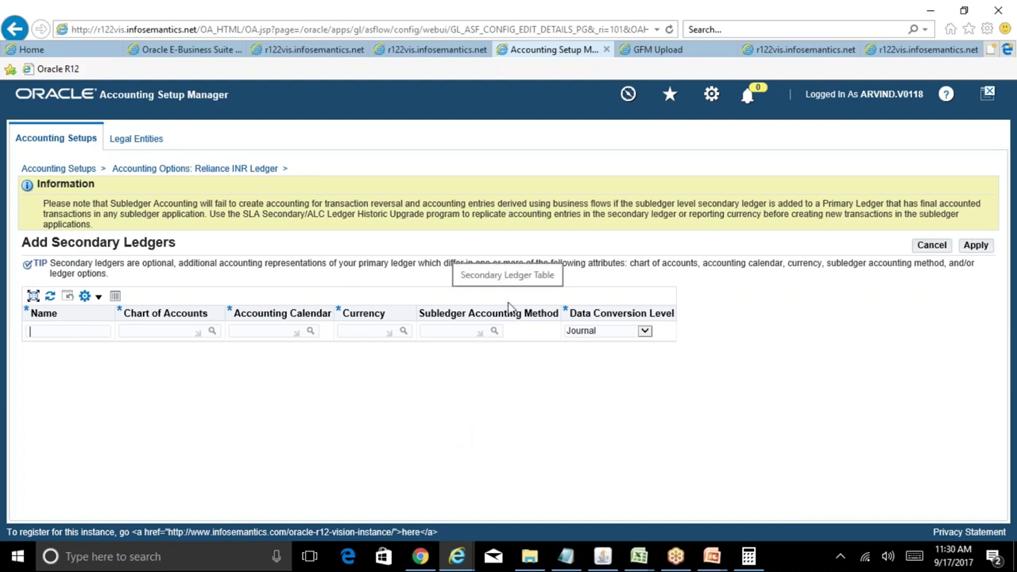
# Switch to the BR100_Financials_GL workbook and copy the name Reliance India Secondary ledger from cell A6
pyautogui.moveTo(638, 558)
pyautogui.click(677, 498)
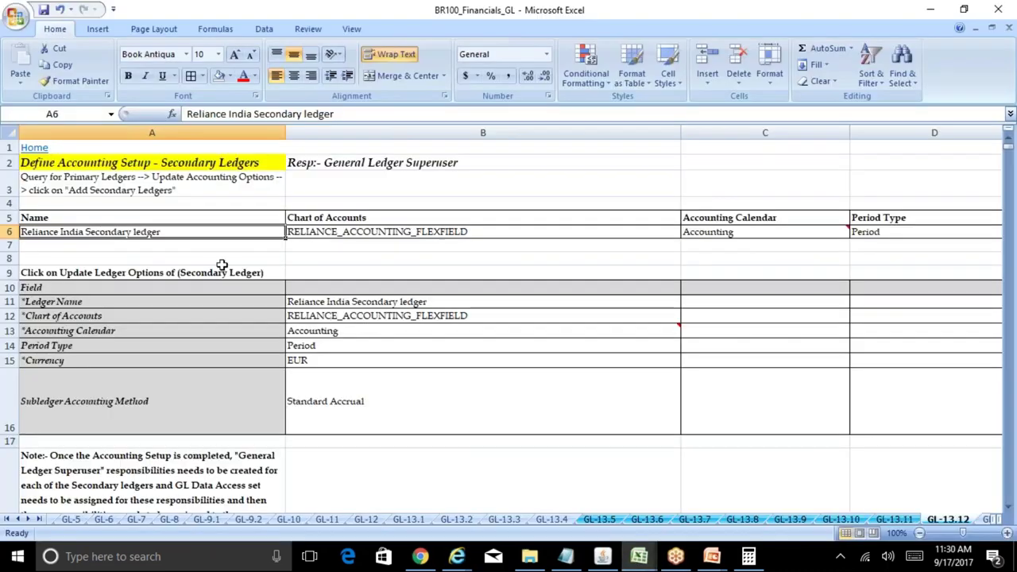
pyautogui.moveTo(341, 114); pyautogui.dragTo(187, 113)
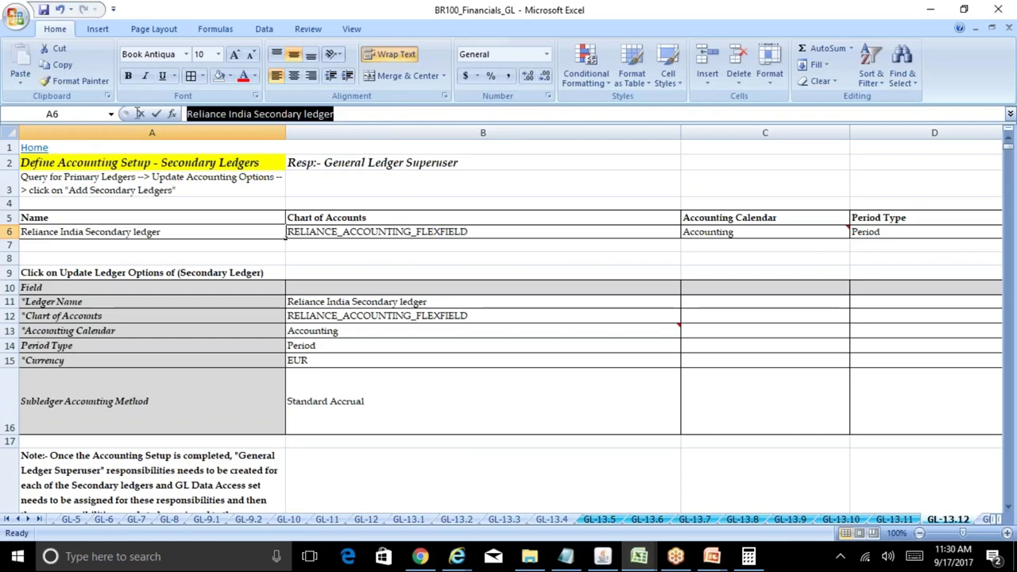
# Close the GFM Upload and report output tabs in Internet Explorer, keeping the Accounting Setup Manager tab
pyautogui.click(456, 556)
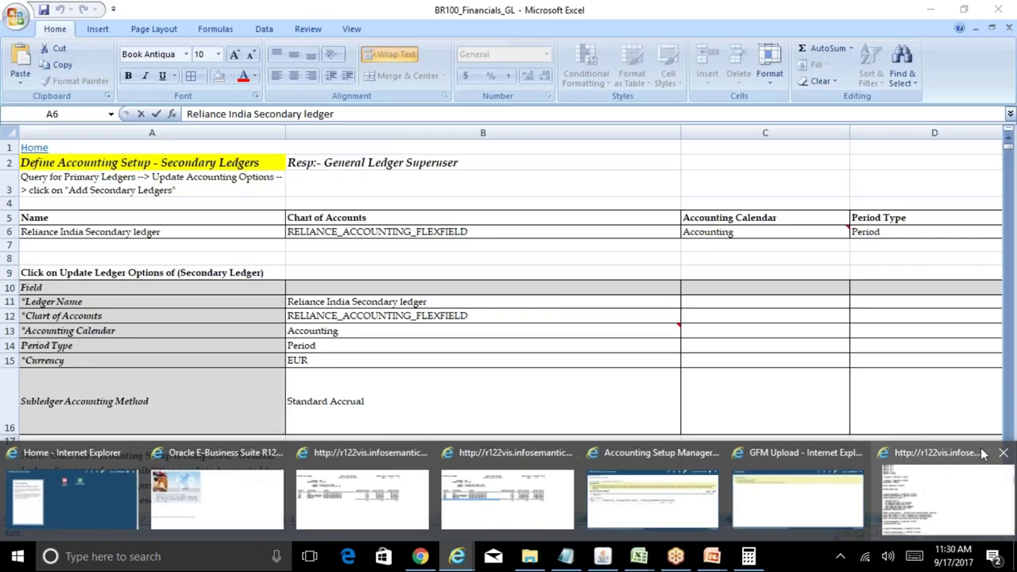
pyautogui.click(1005, 462)
pyautogui.click(965, 460)
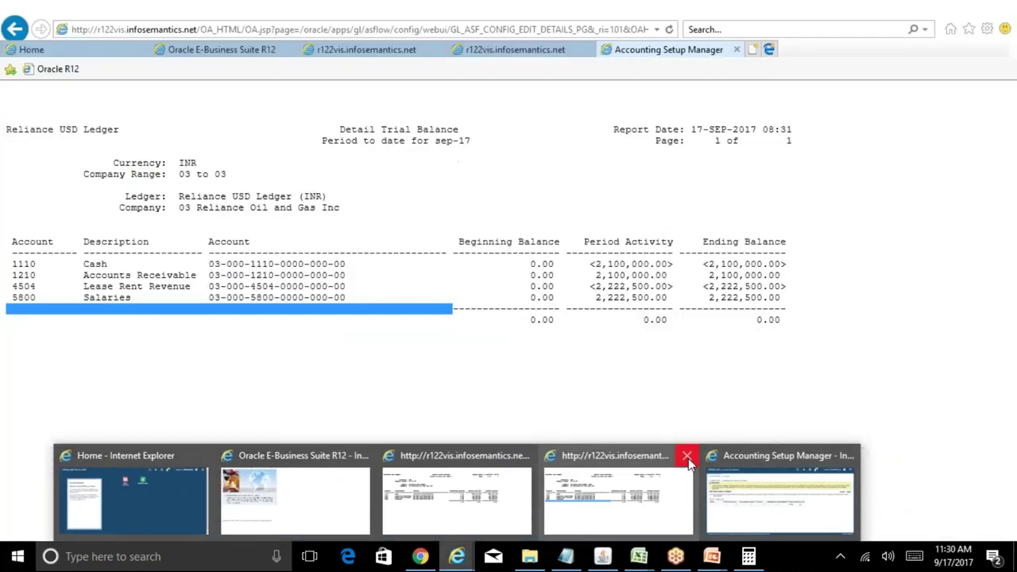
pyautogui.click(687, 458)
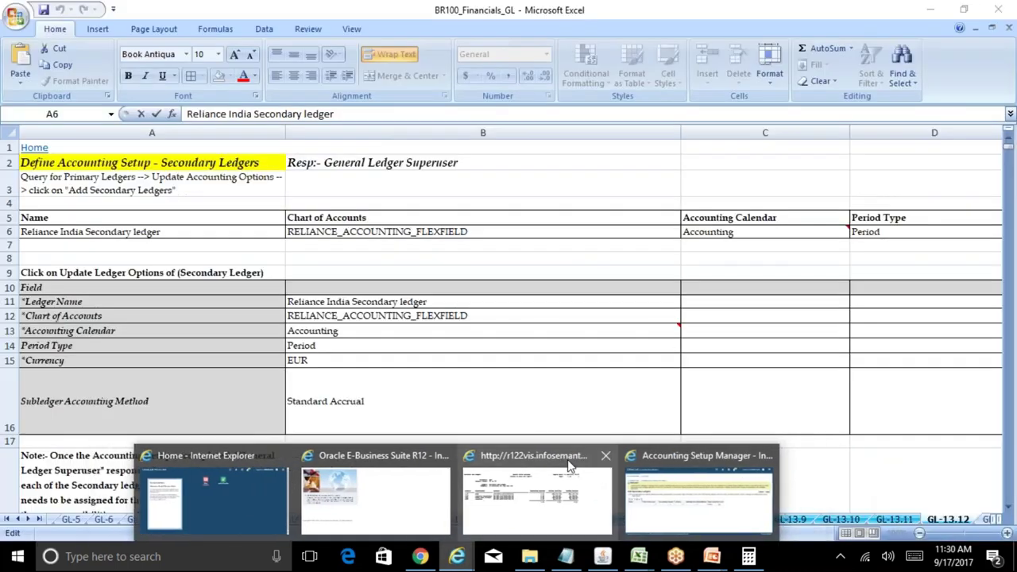
pyautogui.click(606, 458)
# Enter Reliance India Secondary ledger as the new secondary ledger's name in Accounting Setup Manager
pyautogui.click(603, 488)
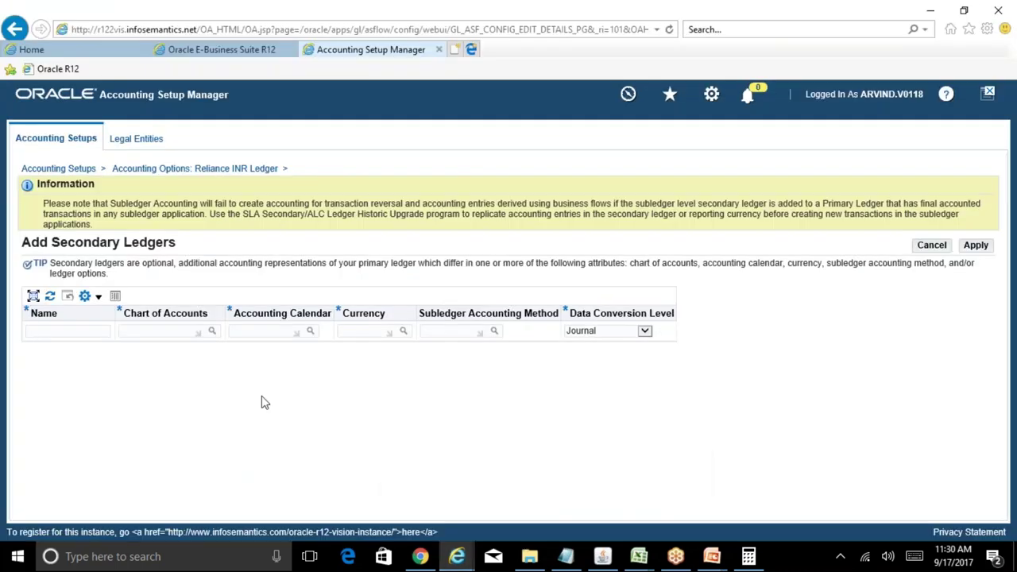
pyautogui.hotkey('ctrl', 'v')
pyautogui.press('Tab')
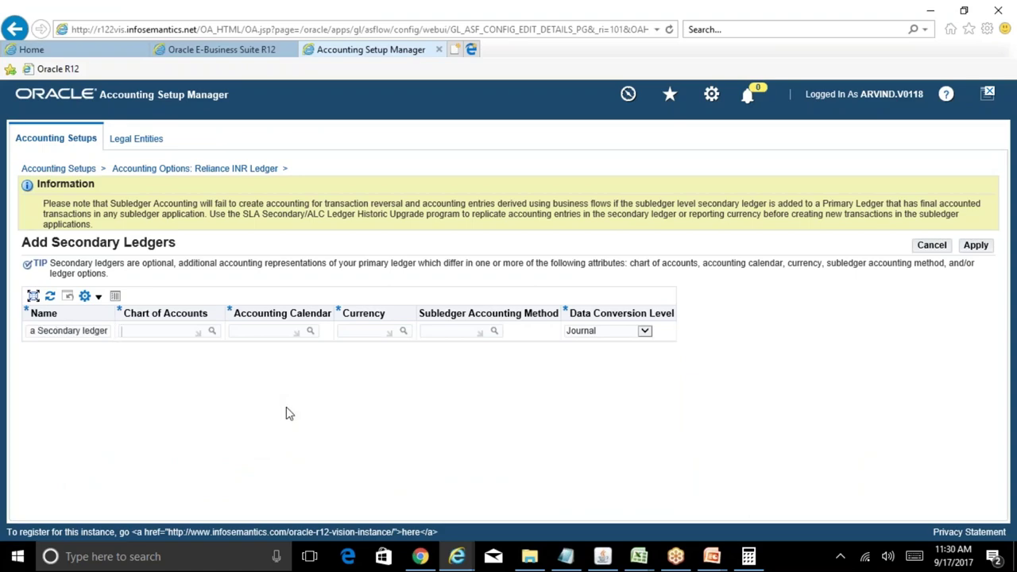
# Copy RELIANCE_ACCOUNTING_FLEXFIELD from cell B6 of the BR100_Financials_GL workbook into the secondary ledger's chart of accounts
pyautogui.moveTo(639, 556)
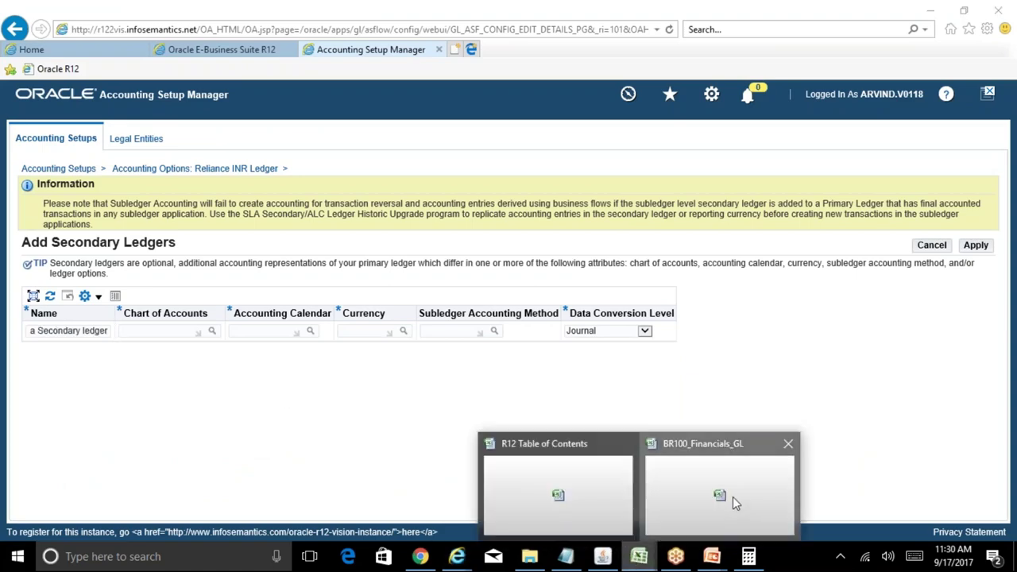
pyautogui.click(733, 496)
pyautogui.press('Right')
pyautogui.hotkey('ctrl', 'c')
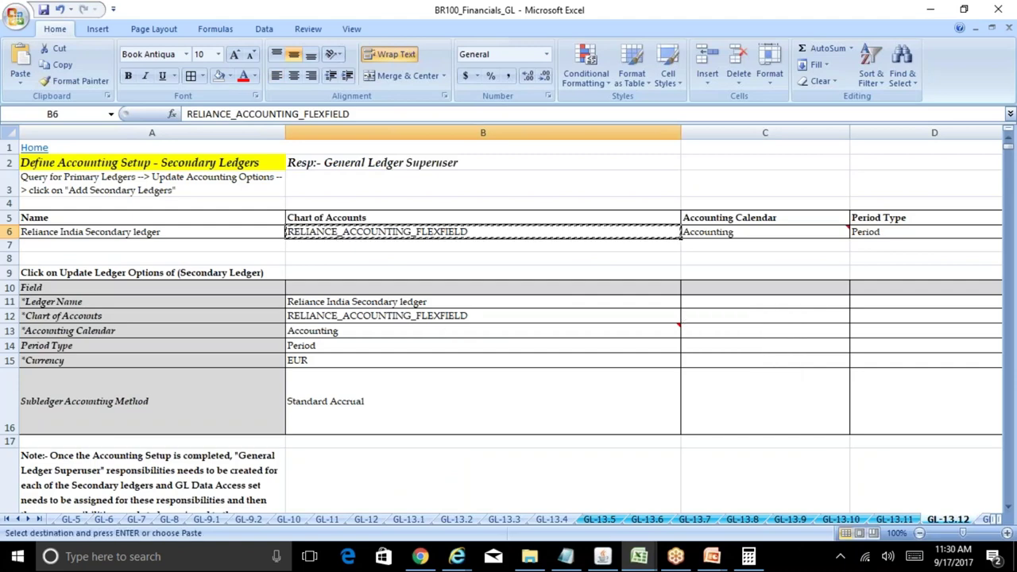
pyautogui.moveTo(453, 560)
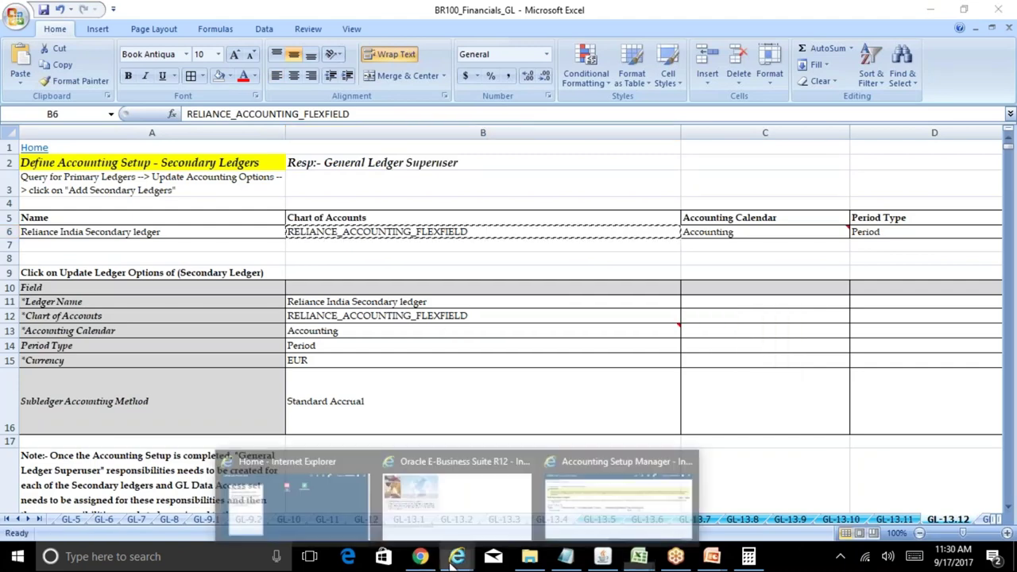
pyautogui.click(618, 491)
pyautogui.hotkey('ctrl', 'v')
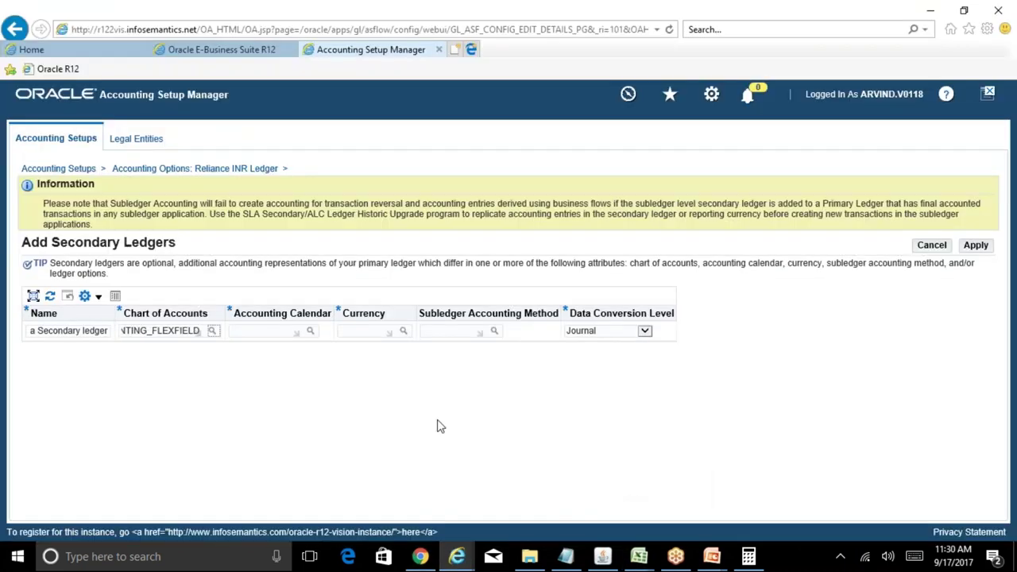
pyautogui.click(436, 427)
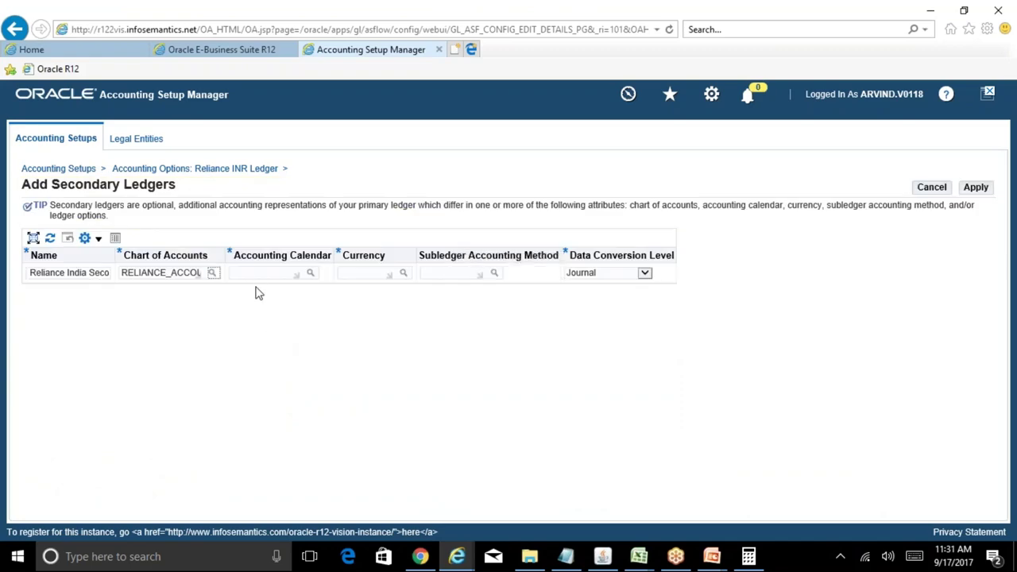
# Switch back to the BR100_Financials_GL workbook and delete the comment on the Accounting Calendar cell C6
pyautogui.click(253, 273)
pyautogui.moveTo(639, 556)
pyautogui.click(715, 492)
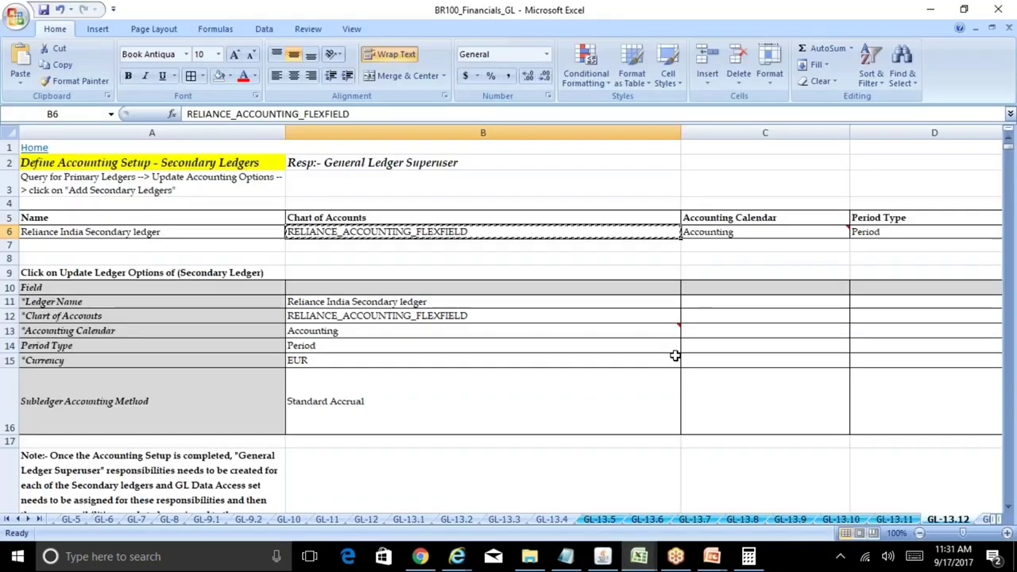
pyautogui.click(750, 235)
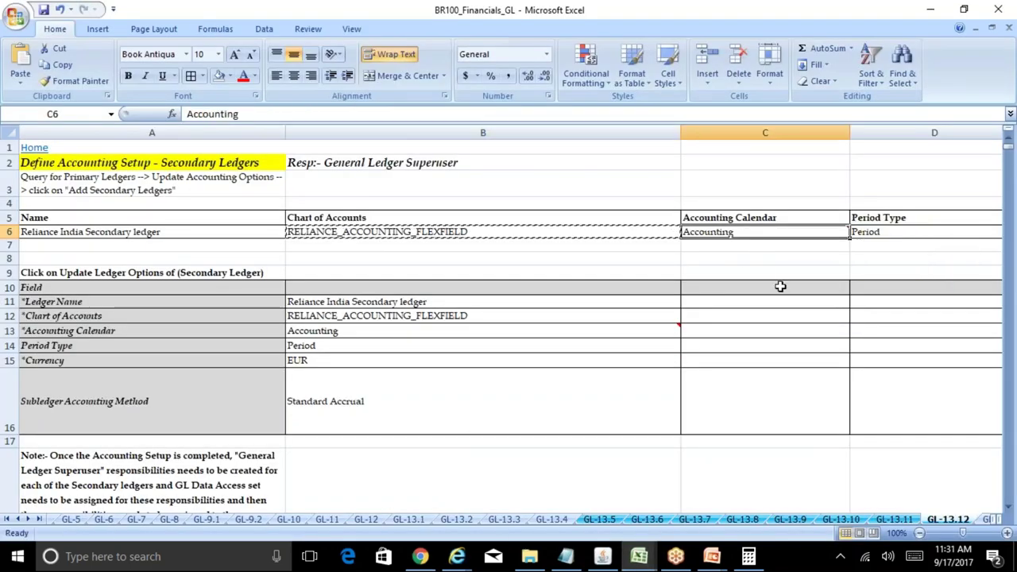
pyautogui.hscroll(1, 780, 286)
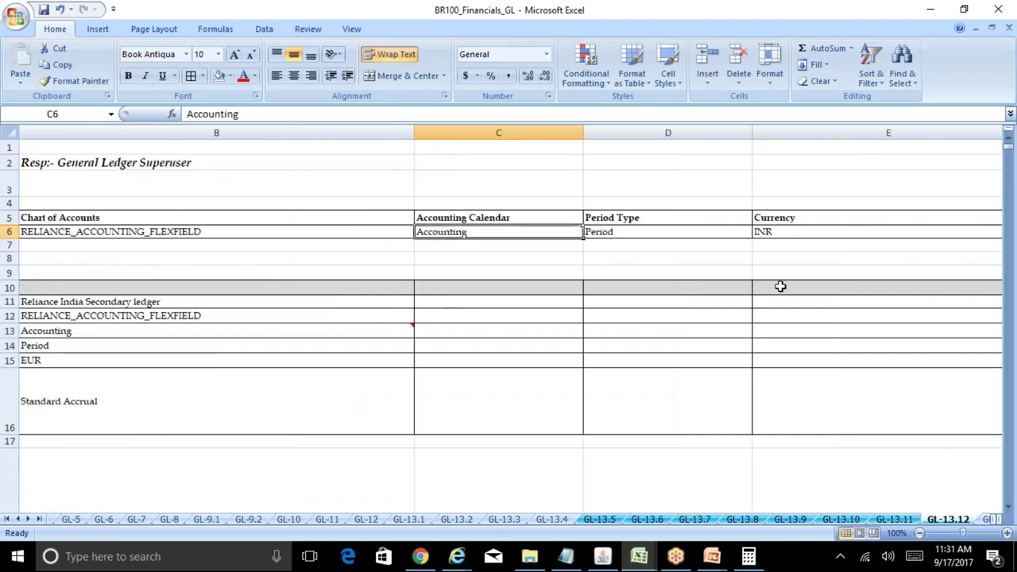
pyautogui.moveTo(552, 229)
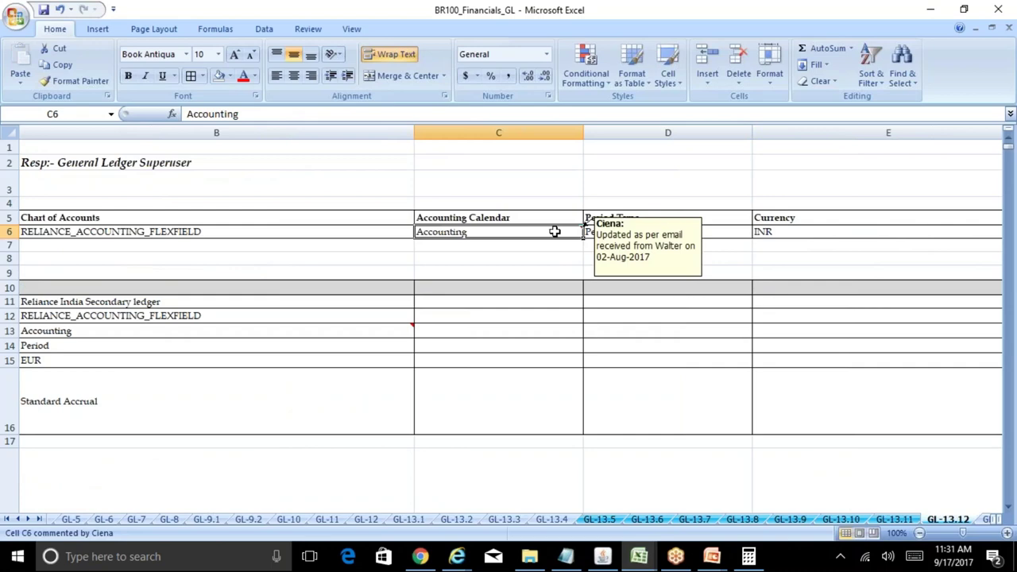
pyautogui.rightClick(554, 231)
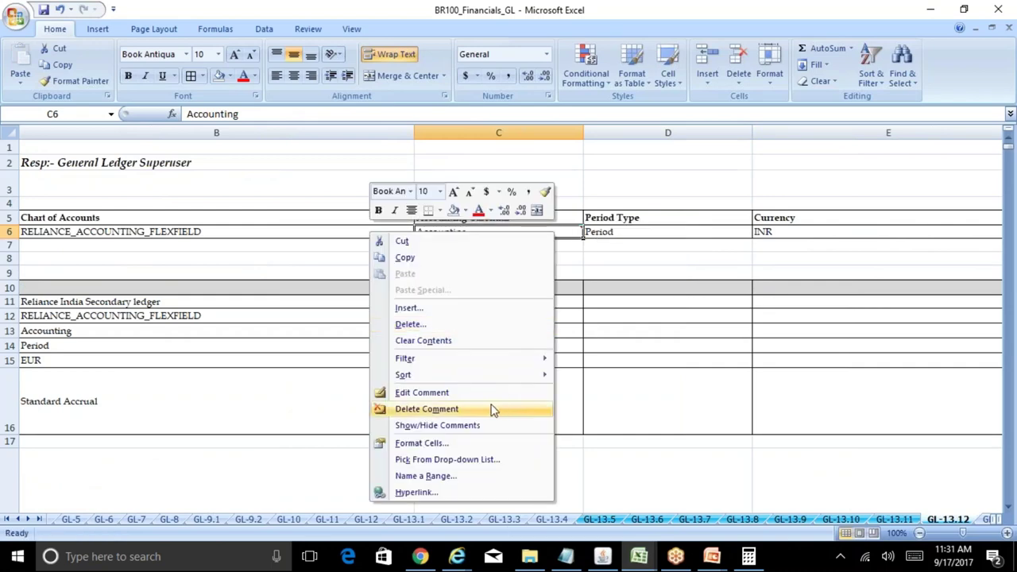
pyautogui.click(491, 409)
# Copy Accounting from cell C6 of the workbook into the secondary ledger's accounting calendar, choosing the calendar with the Month period type
pyautogui.click(620, 232)
pyautogui.click(522, 232)
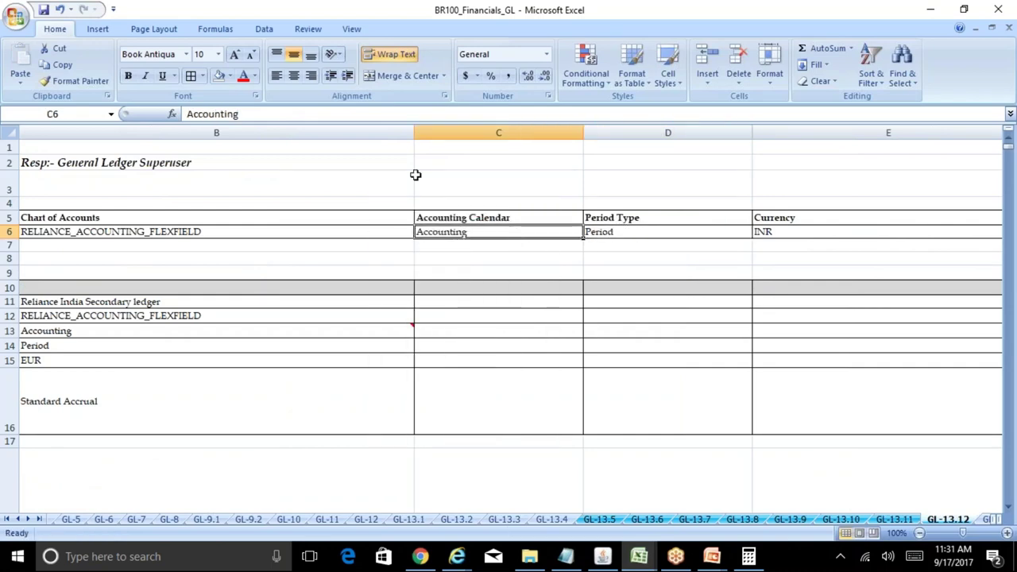
pyautogui.doubleClick(212, 114)
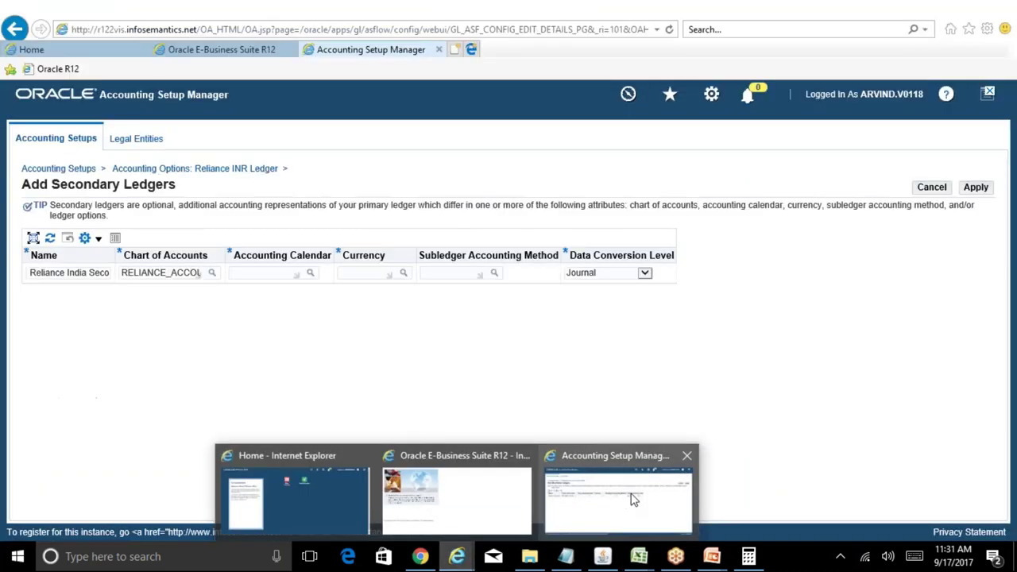
pyautogui.click(623, 496)
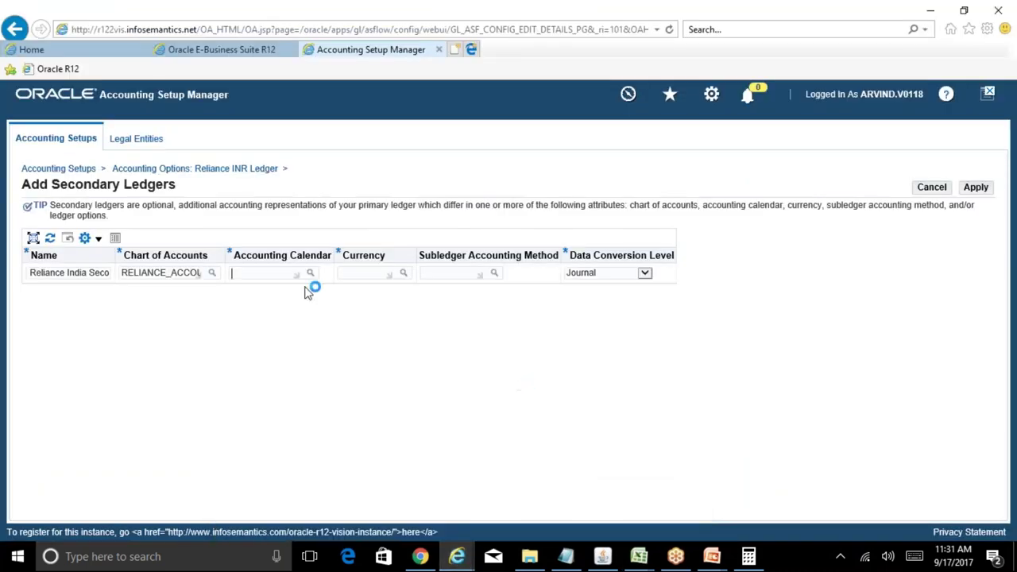
pyautogui.hotkey('ctrl', 'v')
pyautogui.press('Tab')
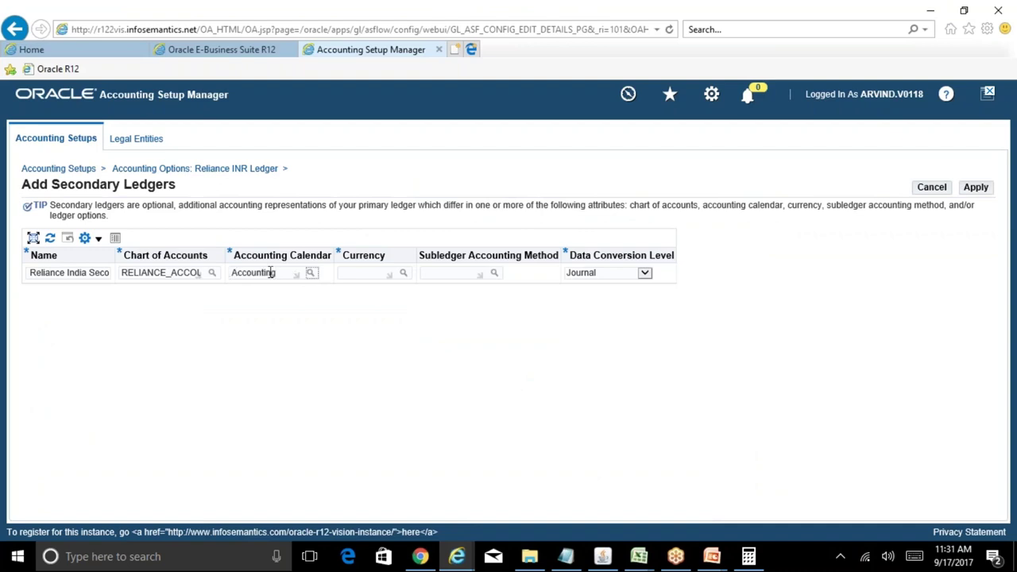
pyautogui.press('Return')
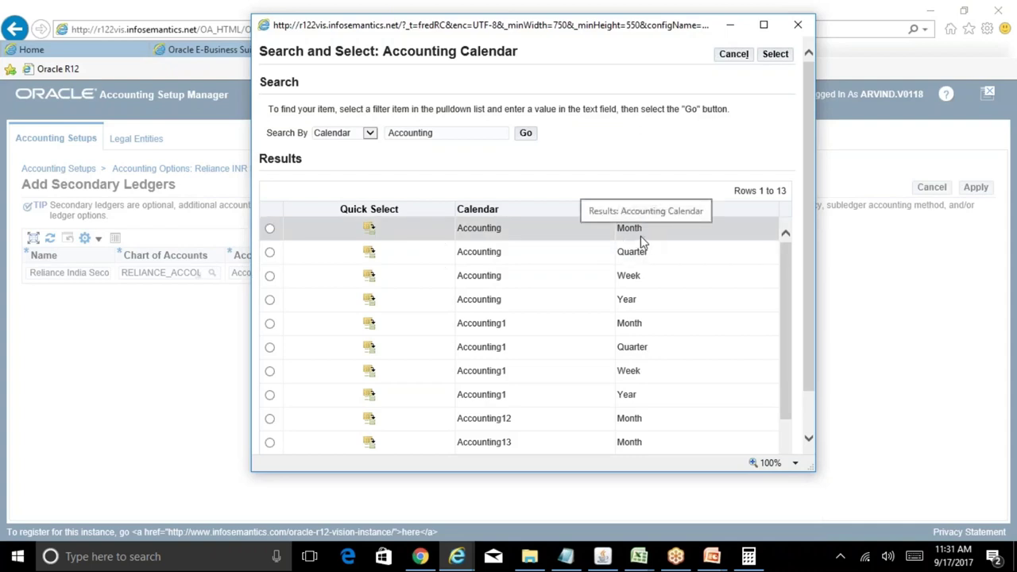
pyautogui.click(369, 229)
# Set the secondary ledger's currency to INR and its subledger accounting method to Standard Accrual
pyautogui.click(375, 274)
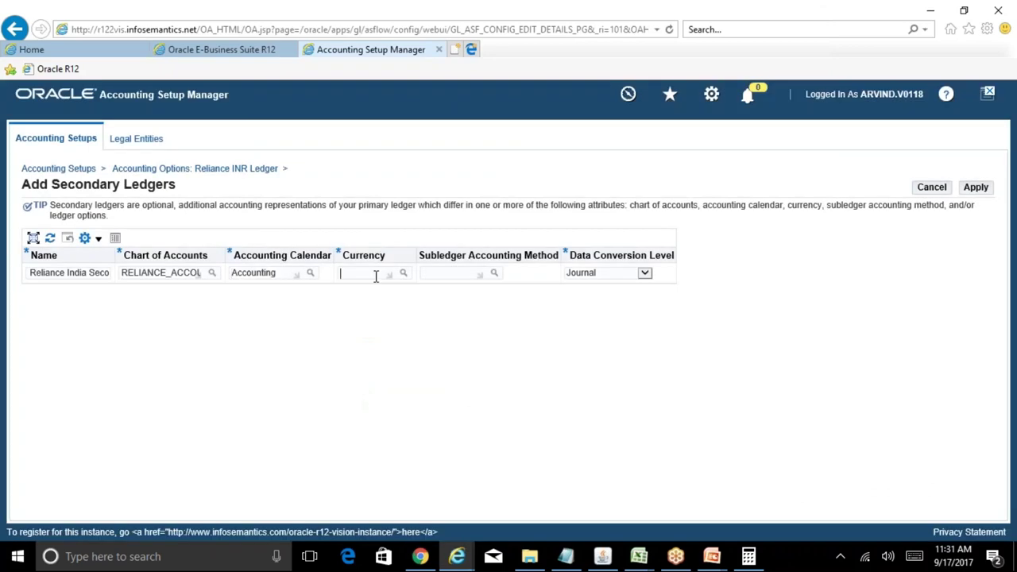
pyautogui.write('INR')
pyautogui.press('Tab')
pyautogui.write('standard accr')
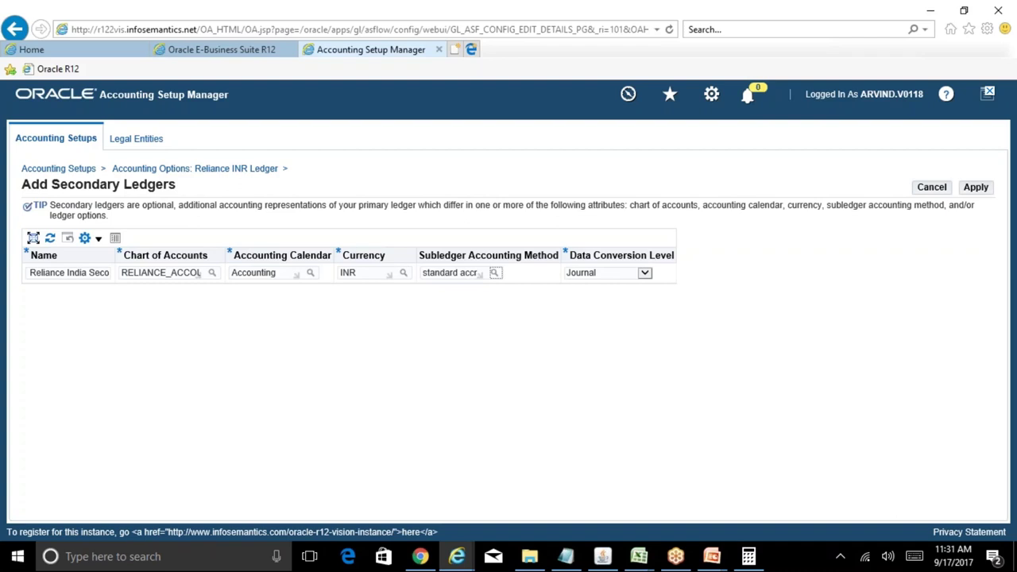
pyautogui.press('Tab')
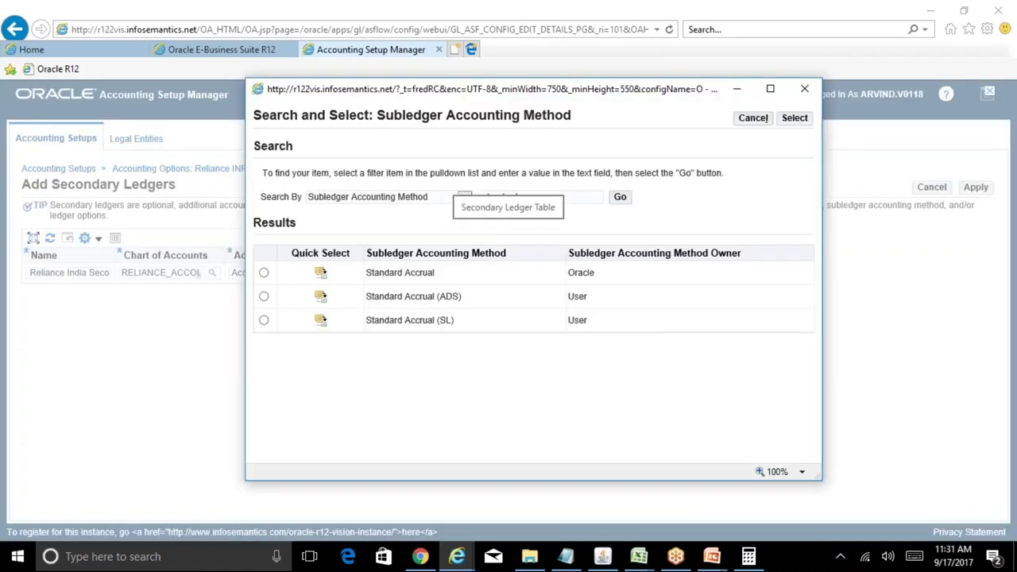
pyautogui.click(322, 274)
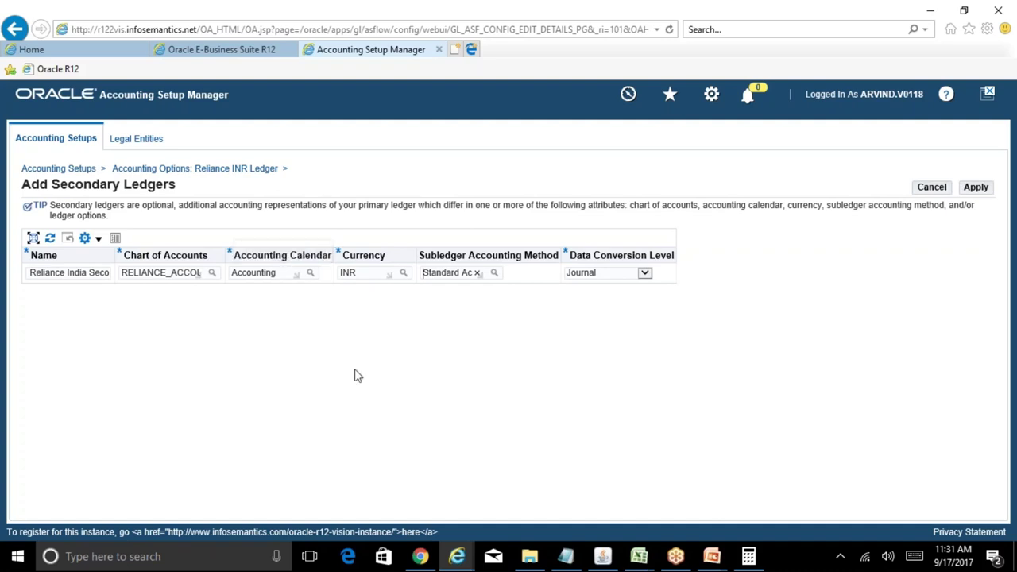
pyautogui.click(461, 355)
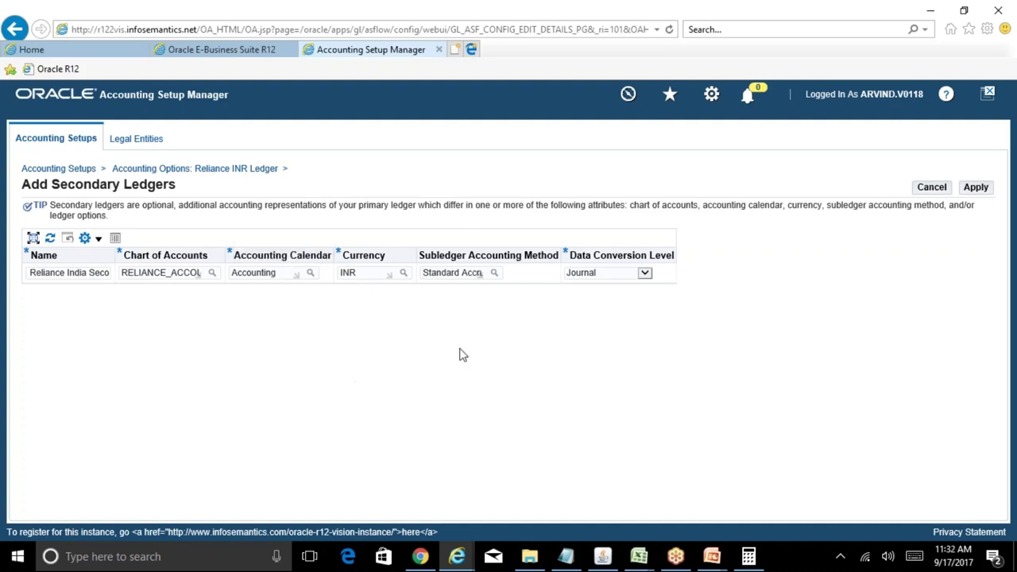
pyautogui.click(649, 274)
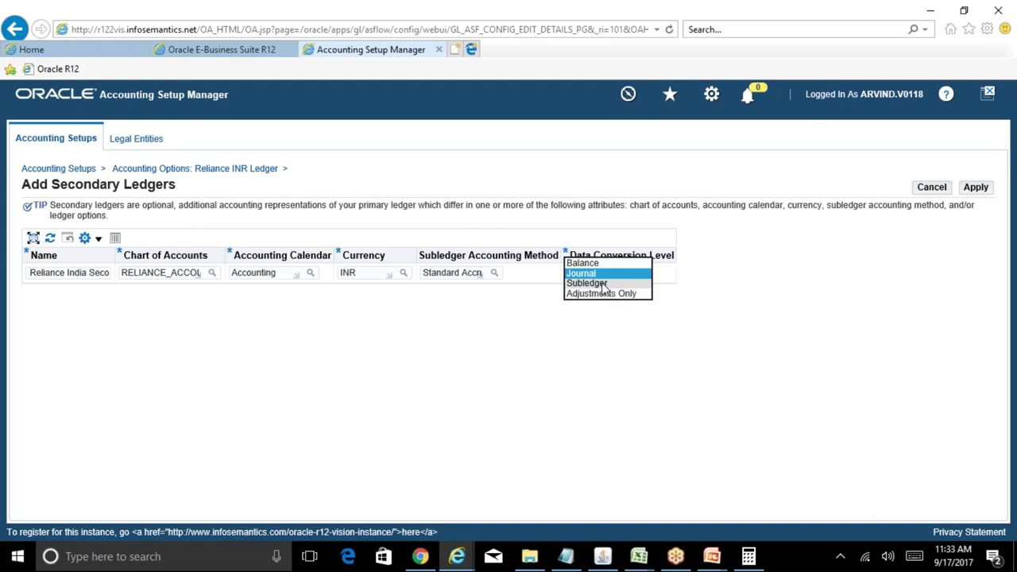
pyautogui.click(602, 284)
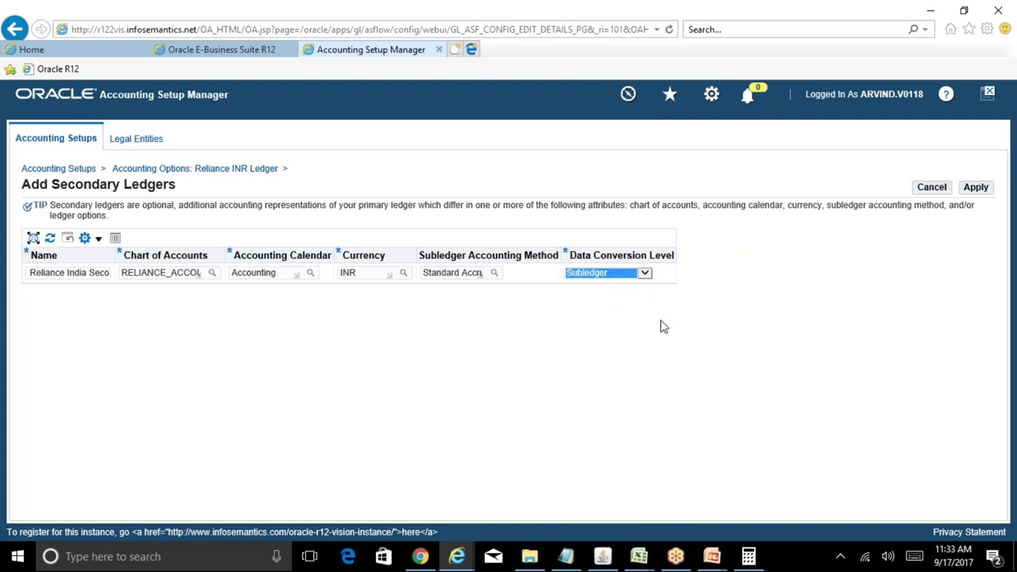
pyautogui.click(645, 274)
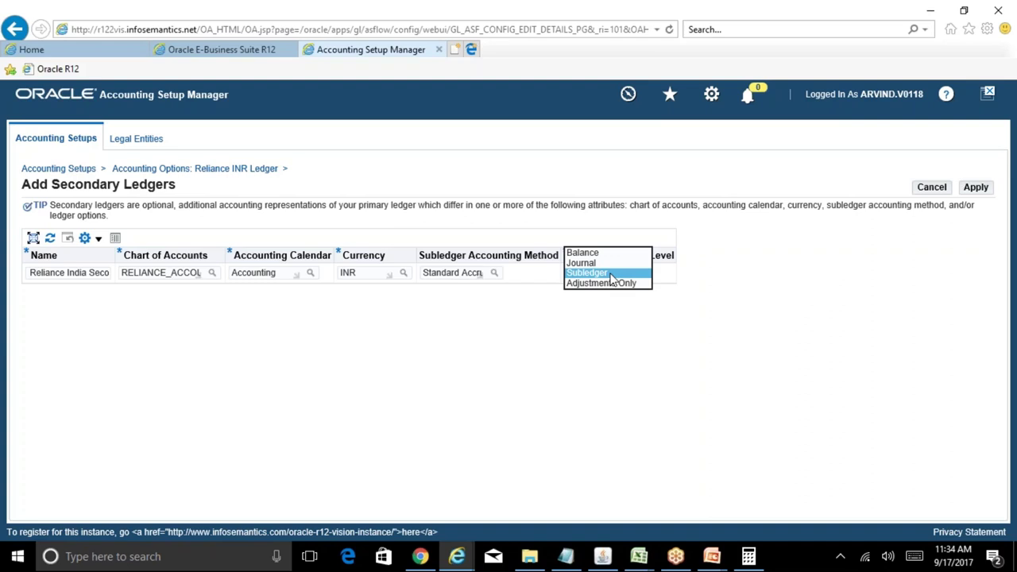
pyautogui.click(610, 274)
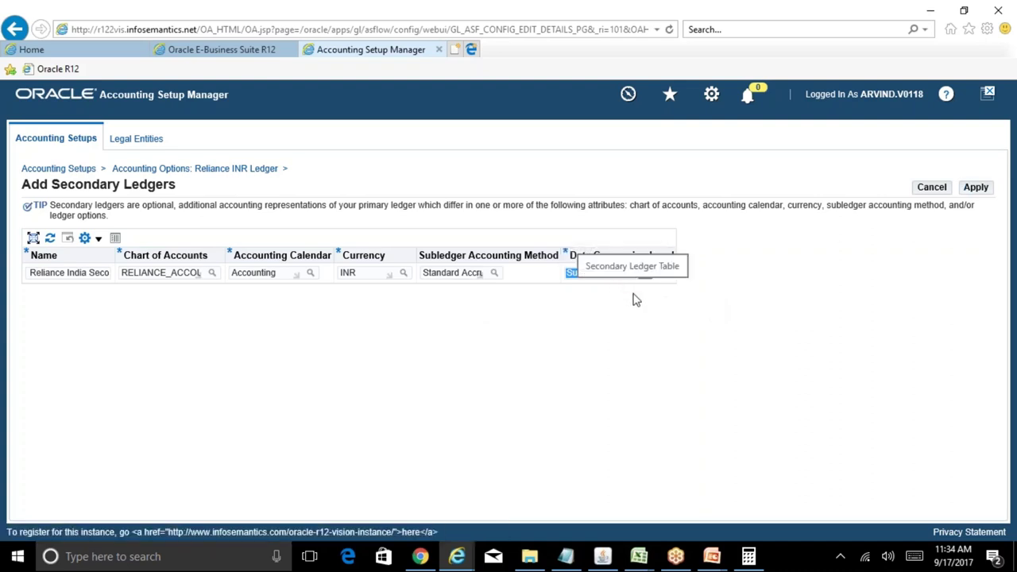
pyautogui.click(603, 315)
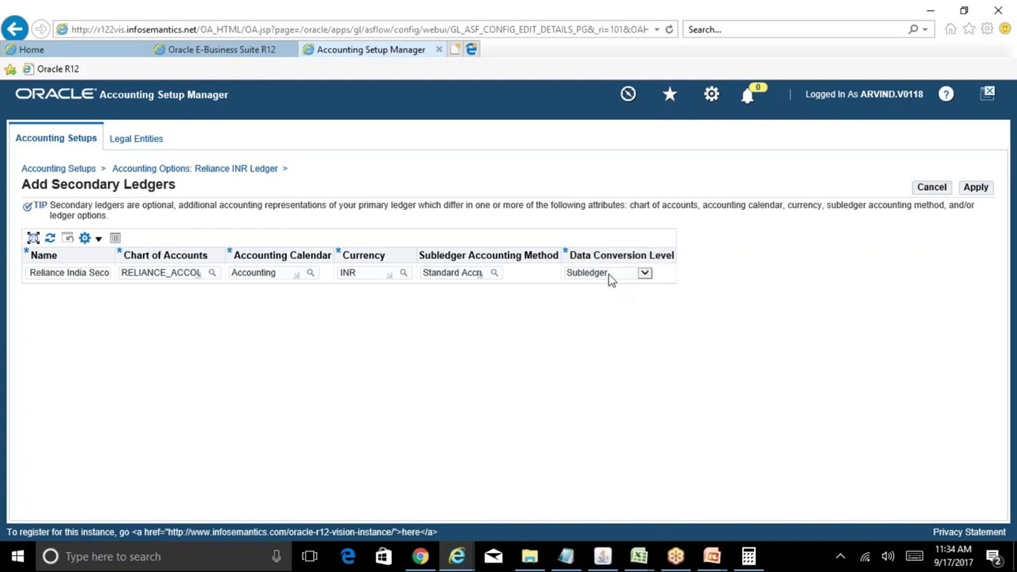
pyautogui.click(609, 275)
pyautogui.click(608, 263)
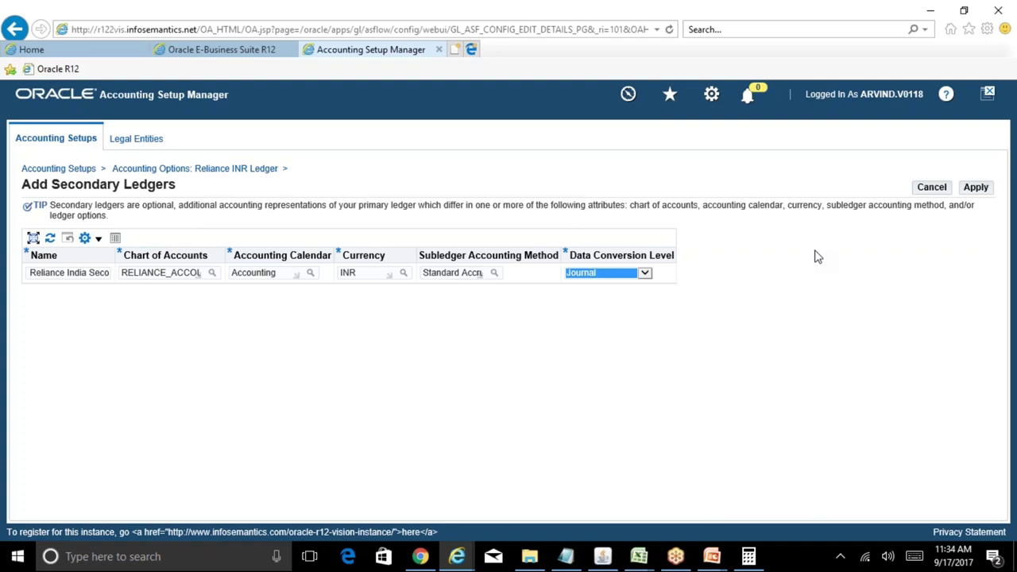
# Set the data conversion level to Subledger and apply the new secondary ledger
pyautogui.click(592, 277)
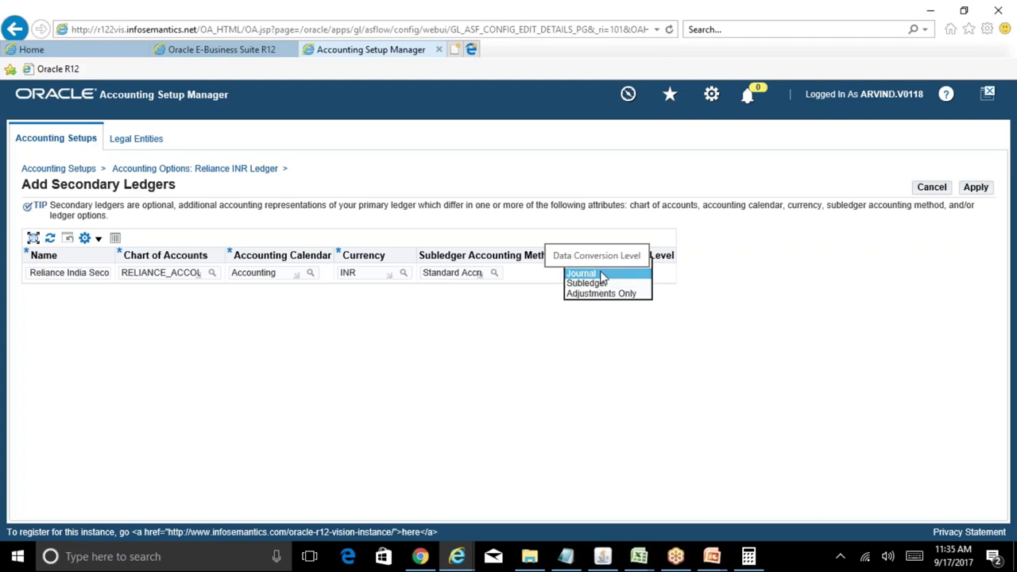
pyautogui.click(604, 283)
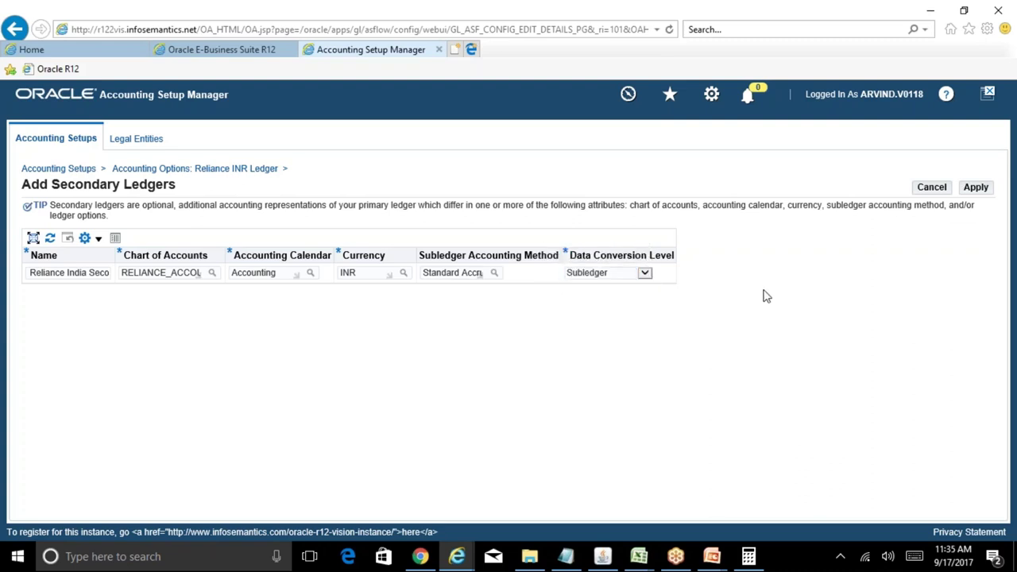
pyautogui.click(977, 189)
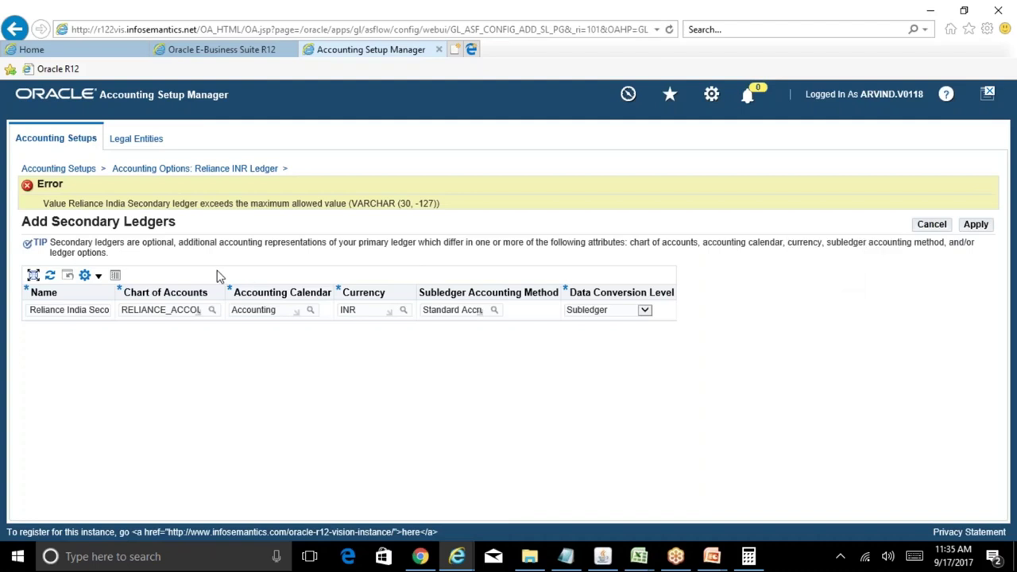
# Switch to the R12 Table of Contents workbook in Excel and review the Sub Ledger Conversion Level table on the Running Notes_GL sheet
pyautogui.click(596, 314)
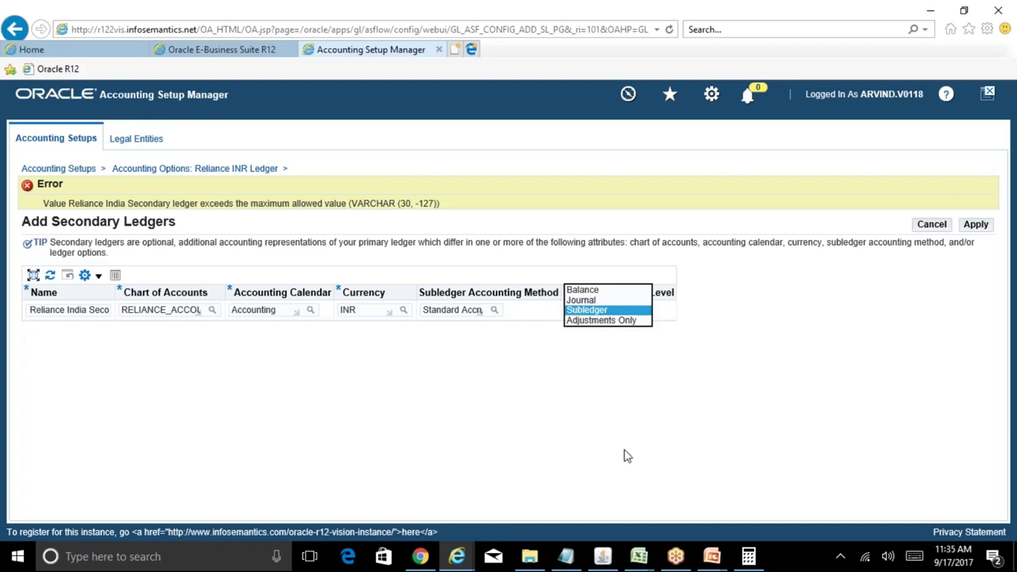
pyautogui.click(638, 552)
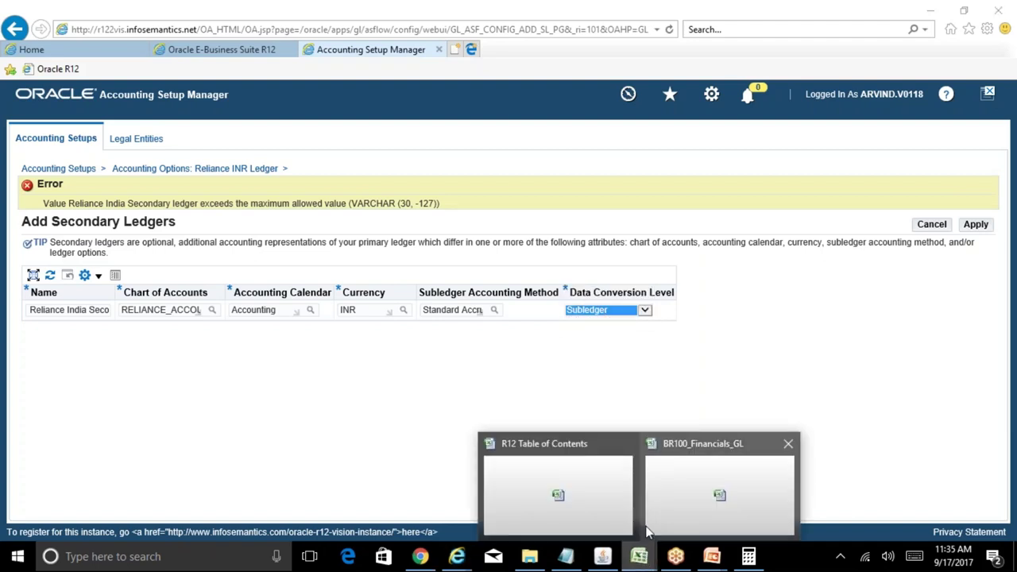
pyautogui.click(610, 507)
pyautogui.click(127, 359)
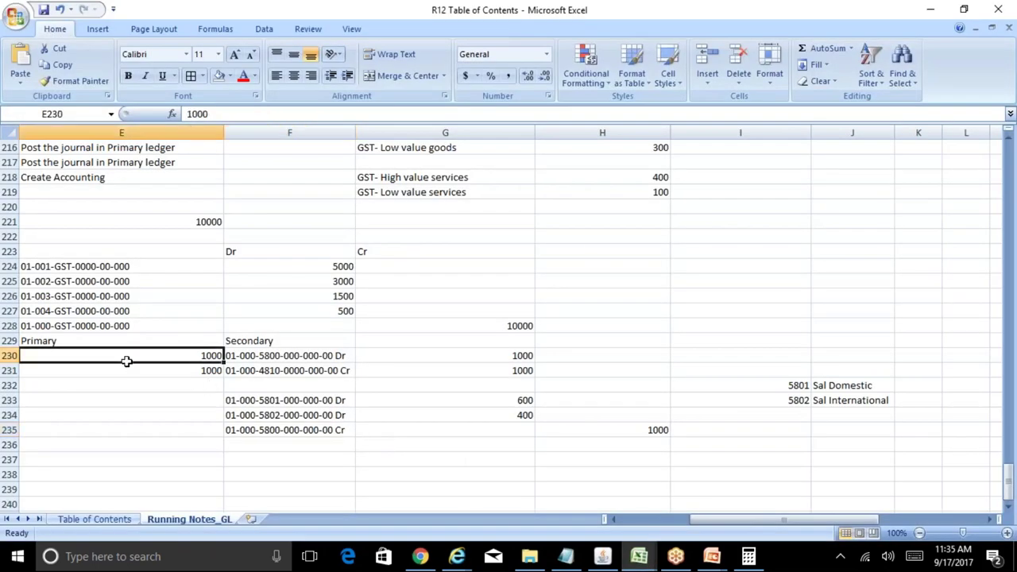
pyautogui.press('Left')
pyautogui.press('Left')
pyautogui.press('Left')
pyautogui.press('Left')
pyautogui.press('Right')
pyautogui.press('Right')
pyautogui.press('Right')
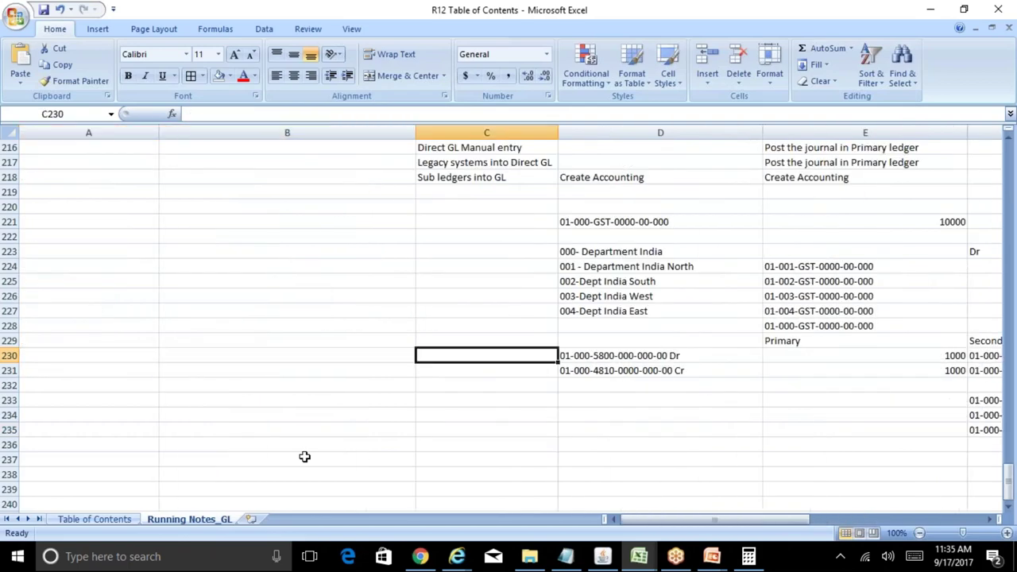
pyautogui.press('Up')
pyautogui.press('Up')
pyautogui.press('Up')
pyautogui.press('Up')
pyautogui.press('Up')
pyautogui.press('Up')
pyautogui.press('Up')
pyautogui.press('Up')
pyautogui.press('Up')
pyautogui.press('Up')
pyautogui.press('Up')
pyautogui.press('Up')
pyautogui.press('Up')
pyautogui.press('Up')
pyautogui.press('Up')
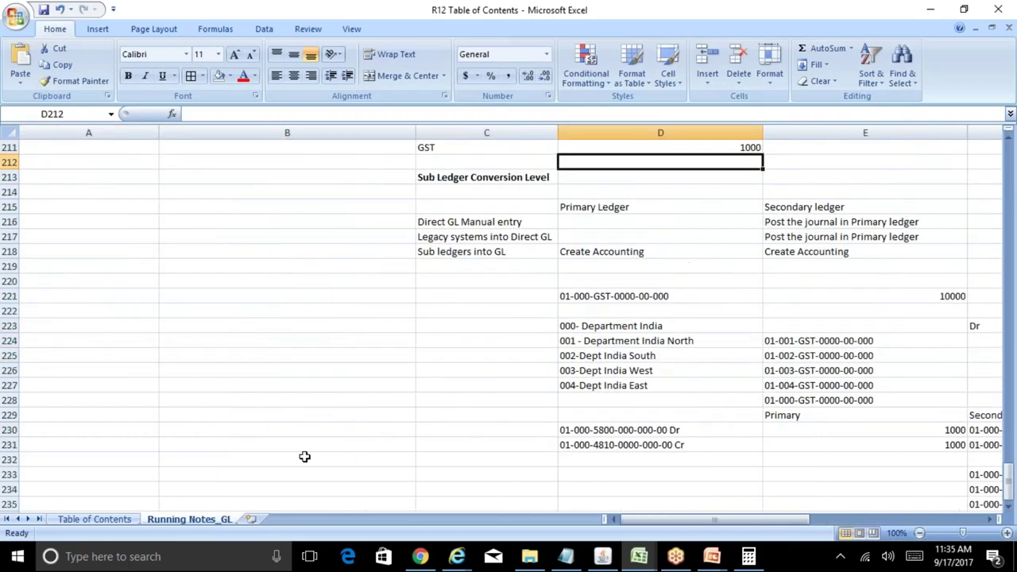
pyautogui.press('Down')
pyautogui.press('Left')
pyautogui.press('Up')
pyautogui.press('Up')
pyautogui.press('Up')
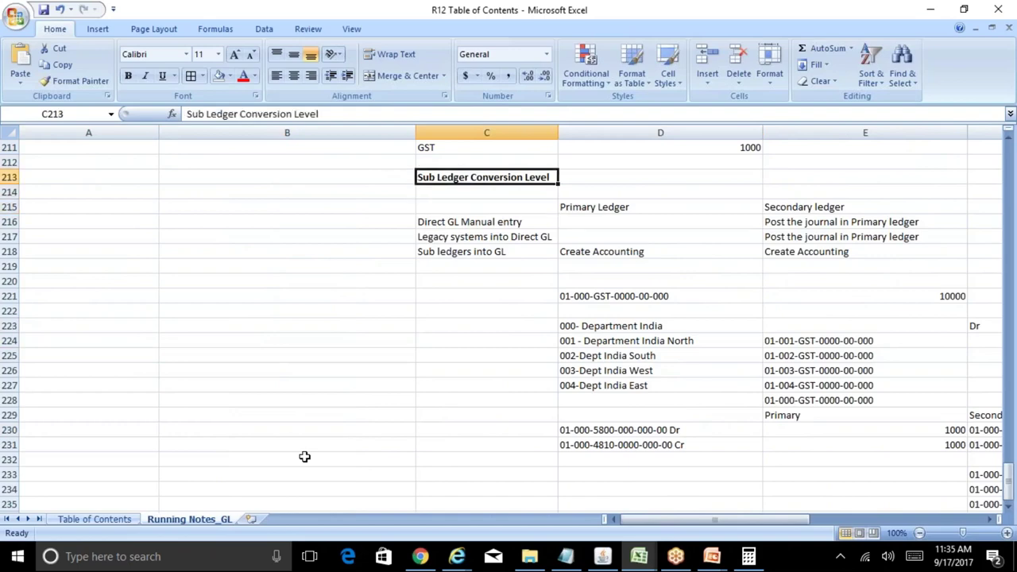
pyautogui.press('Down')
pyautogui.press('Down')
pyautogui.press('Down')
pyautogui.press('Down')
pyautogui.press('Up')
pyautogui.press('Up')
pyautogui.press('Up')
pyautogui.press('Up')
pyautogui.press('Down')
pyautogui.press('Down')
pyautogui.press('Down')
pyautogui.press('Down')
pyautogui.press('Down')
pyautogui.press('Down')
pyautogui.press('Up')
pyautogui.press('Up')
pyautogui.press('Up')
pyautogui.press('Up')
pyautogui.press('Up')
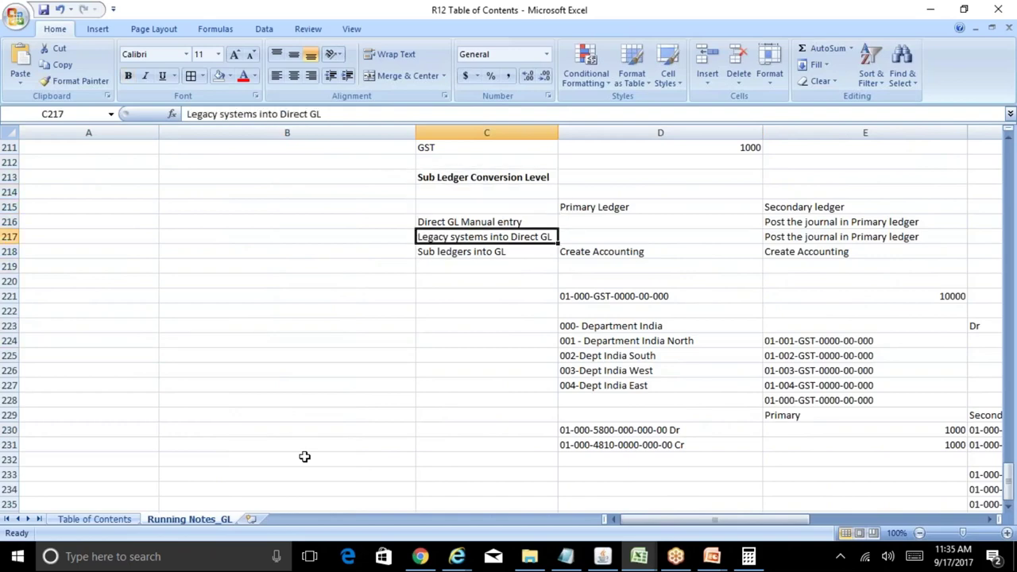
# Copy the Sub Ledger Conversion Level table in cells C213:E218
pyautogui.press('Up')
pyautogui.hotkey('shift', 'Down')
pyautogui.hotkey('shift', 'Down')
pyautogui.hotkey('shift', 'Down')
pyautogui.hotkey('shift', 'Down')
pyautogui.hotkey('shift', 'Down')
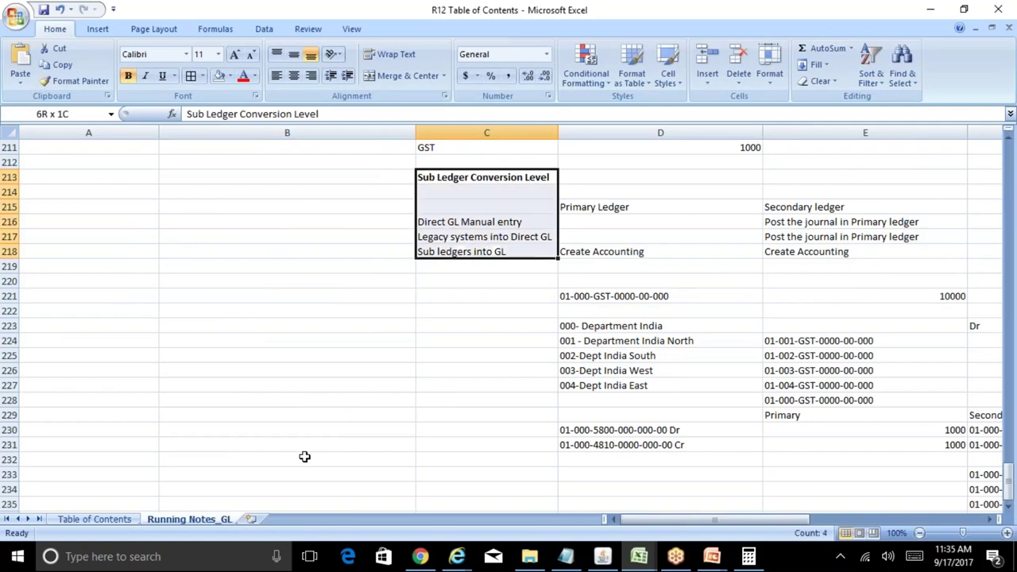
pyautogui.hotkey('shift', 'Right')
pyautogui.hotkey('shift', 'Right')
pyautogui.hotkey('ctrl', 'c')
pyautogui.press('Left')
pyautogui.press('Left')
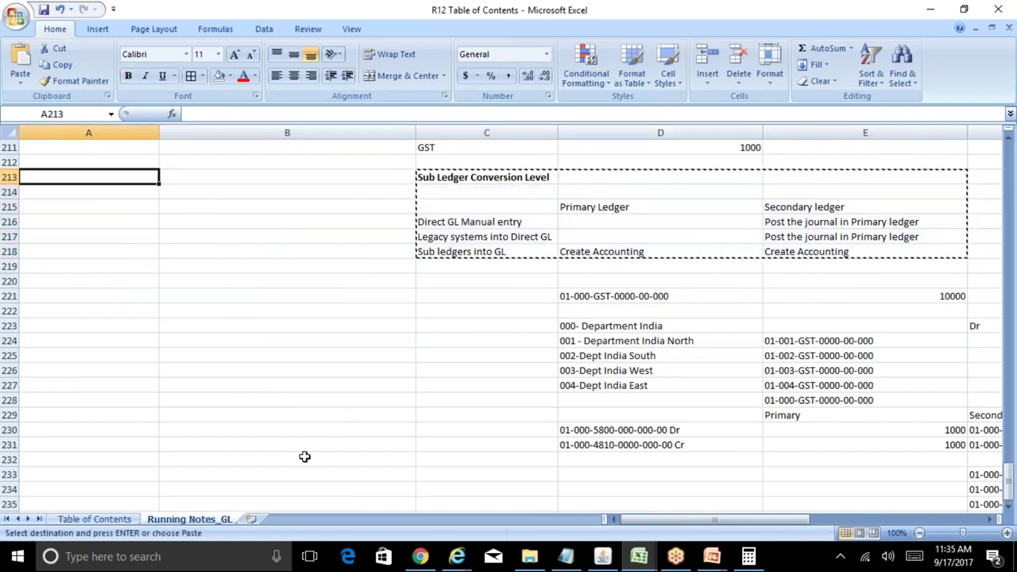
pyautogui.press('Return')
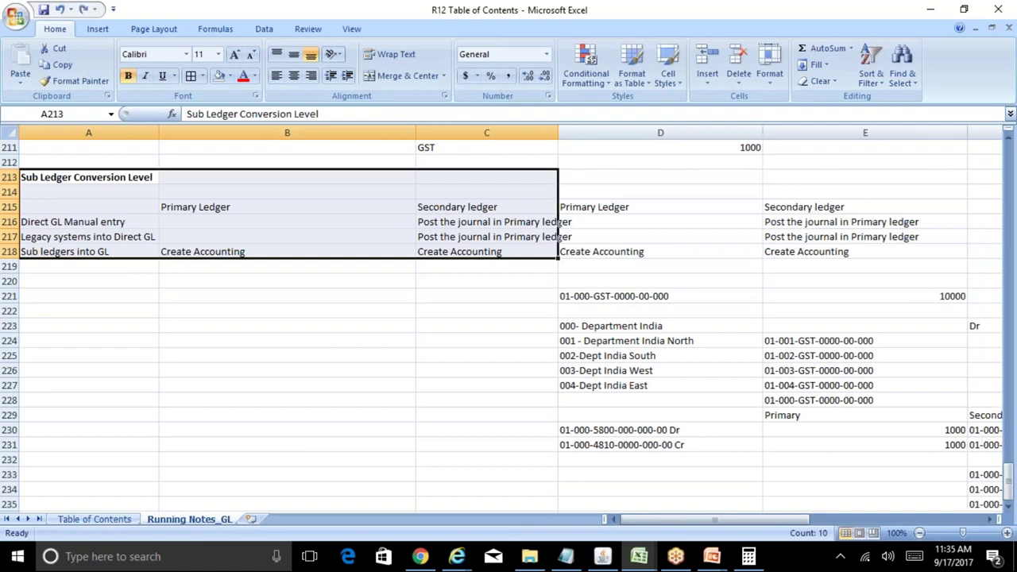
pyautogui.hotkey('ctrl', 'z')
# Paste the copied conversion level table at cell A238, below the existing notes
pyautogui.press('Down')
pyautogui.press('Down')
pyautogui.press('Down')
pyautogui.press('Down')
pyautogui.press('Down')
pyautogui.press('Down')
pyautogui.press('Down')
pyautogui.press('Down')
pyautogui.press('Down')
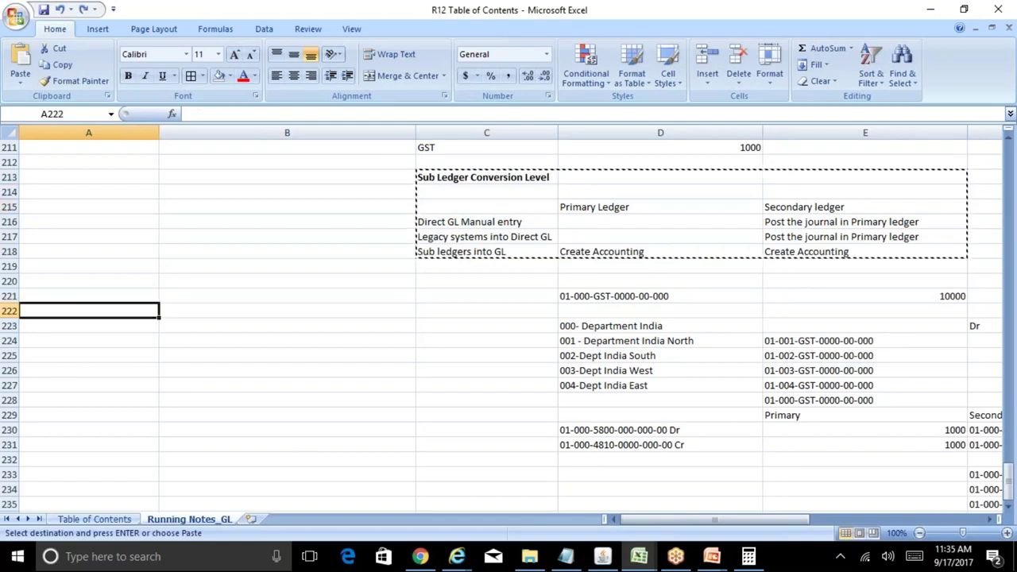
pyautogui.press('Down')
pyautogui.press('Down')
pyautogui.press('Down')
pyautogui.press('Down')
pyautogui.press('Down')
pyautogui.press('Down')
pyautogui.press('Down')
pyautogui.press('Down')
pyautogui.press('Down')
pyautogui.press('Down')
pyautogui.press('Down')
pyautogui.press('Down')
pyautogui.press('Down')
pyautogui.press('Down')
pyautogui.press('Down')
pyautogui.press('Down')
pyautogui.press('Down')
pyautogui.press('Down')
pyautogui.press('Down')
pyautogui.press('Down')
pyautogui.press('Up')
pyautogui.press('Up')
pyautogui.press('Up')
pyautogui.press('Up')
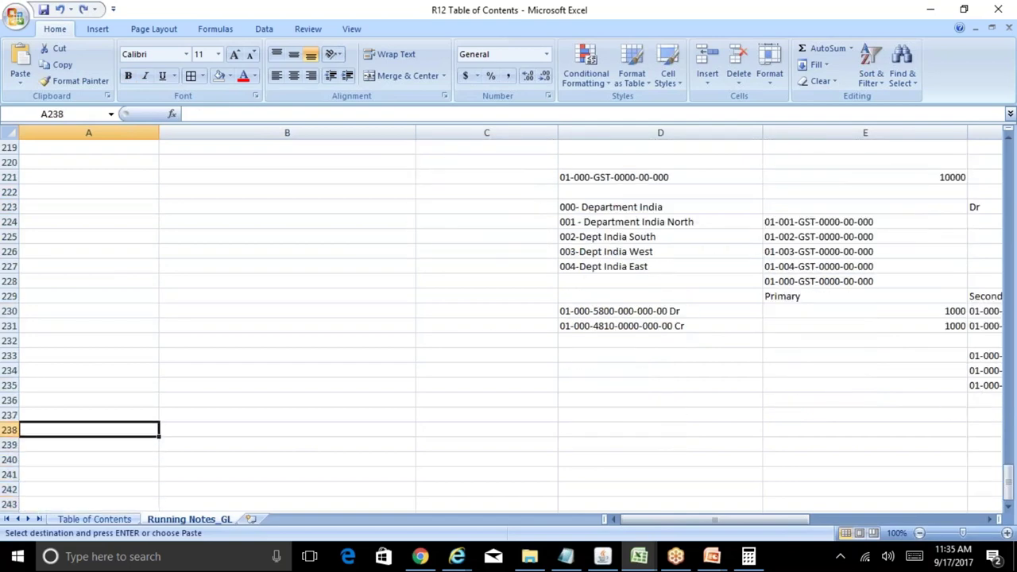
pyautogui.hotkey('ctrl', 'v')
# Retitle the pasted table in cell A238 as Journal Level
pyautogui.press('Left')
pyautogui.write('Jou')
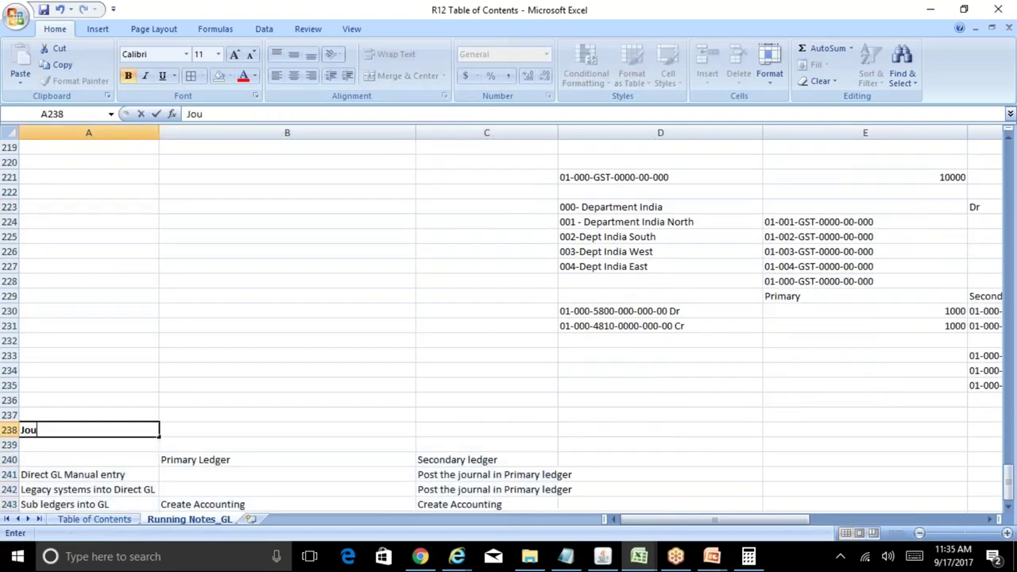
pyautogui.write('rnal Level')
pyautogui.press('Return')
pyautogui.press('Down')
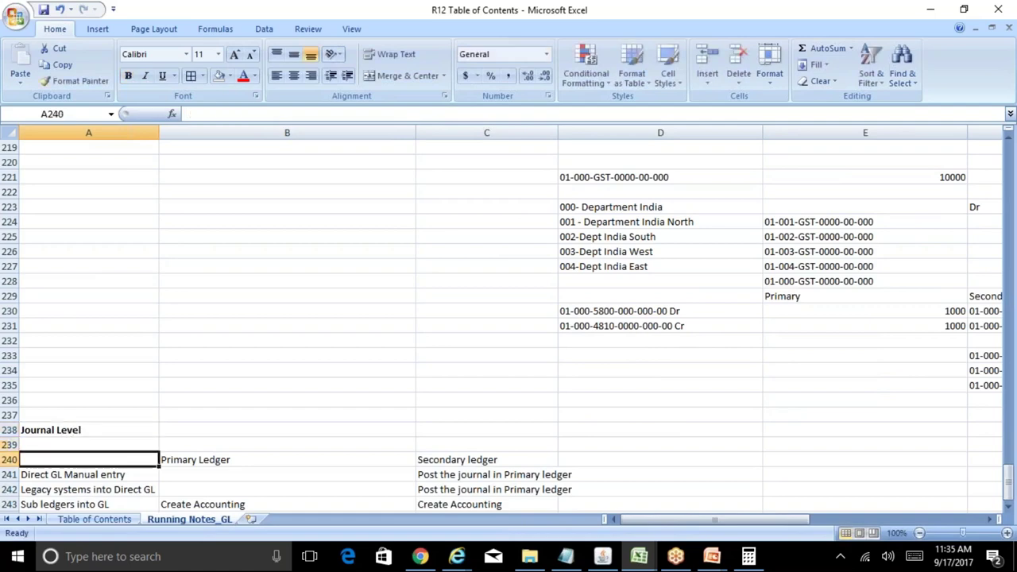
# Clear the Create Accounting entries in cells B243 and C243 of the Journal Level table's Sub ledgers into GL row
pyautogui.press('Down')
pyautogui.press('Down')
pyautogui.press('Down')
pyautogui.press('Down')
pyautogui.press('Down')
pyautogui.press('Up')
pyautogui.press('Up')
pyautogui.press('Right')
pyautogui.press('Right')
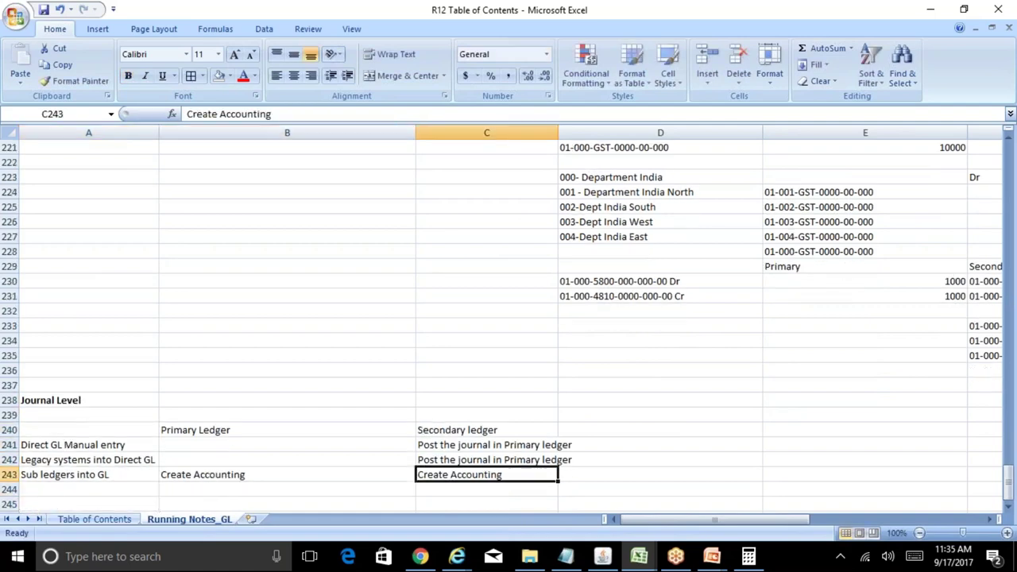
pyautogui.press('Up')
pyautogui.press('Up')
pyautogui.press('Down')
pyautogui.press('Down')
pyautogui.press('Left')
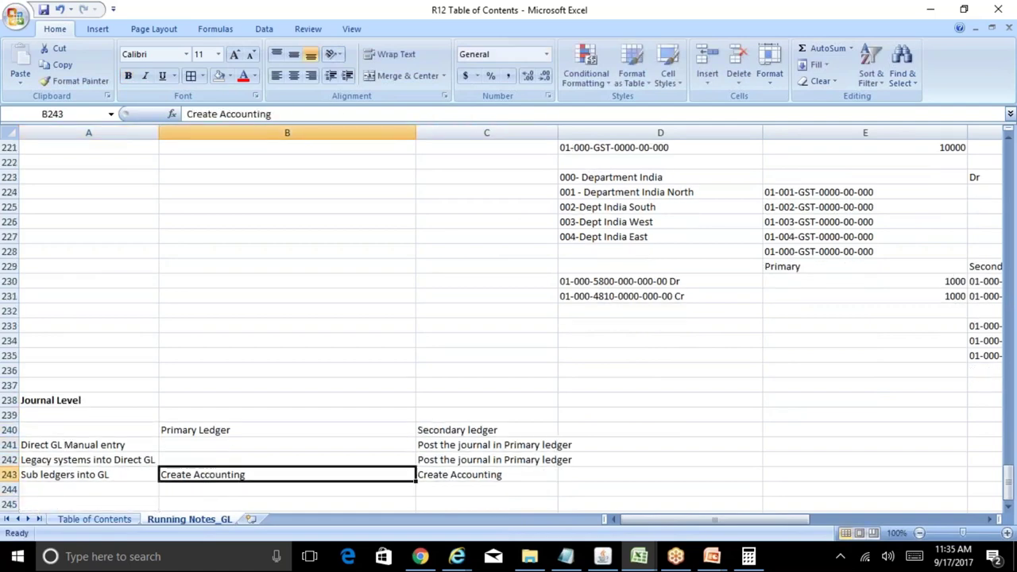
pyautogui.press('Left')
pyautogui.press('Right')
pyautogui.press('Delete')
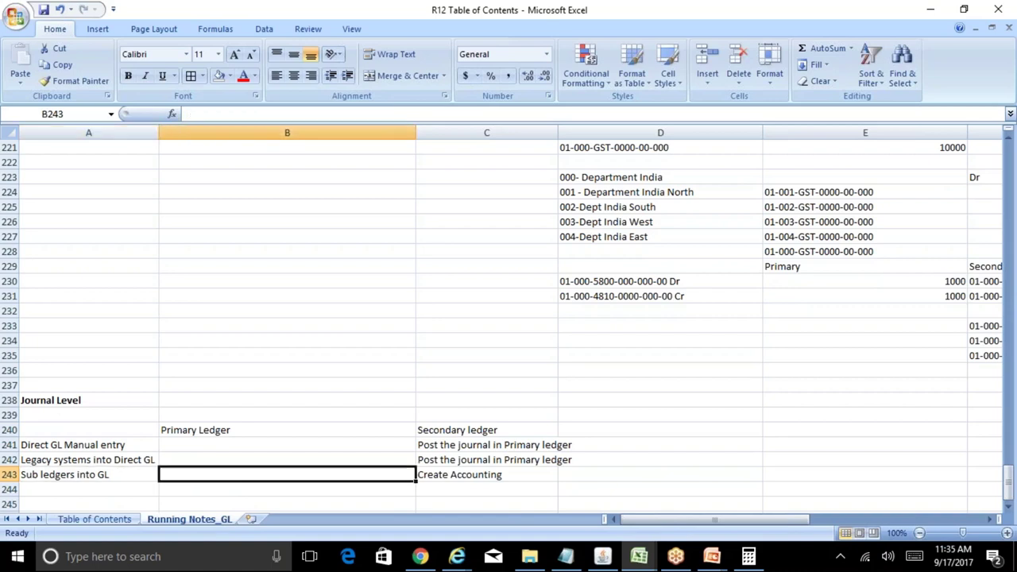
pyautogui.press('Right')
pyautogui.press('Delete')
# Copy "Post the journal in Primary ledger" from C242 into cell C243 of the Sub ledgers into GL row
pyautogui.press('Up')
pyautogui.press('Left')
pyautogui.press('Left')
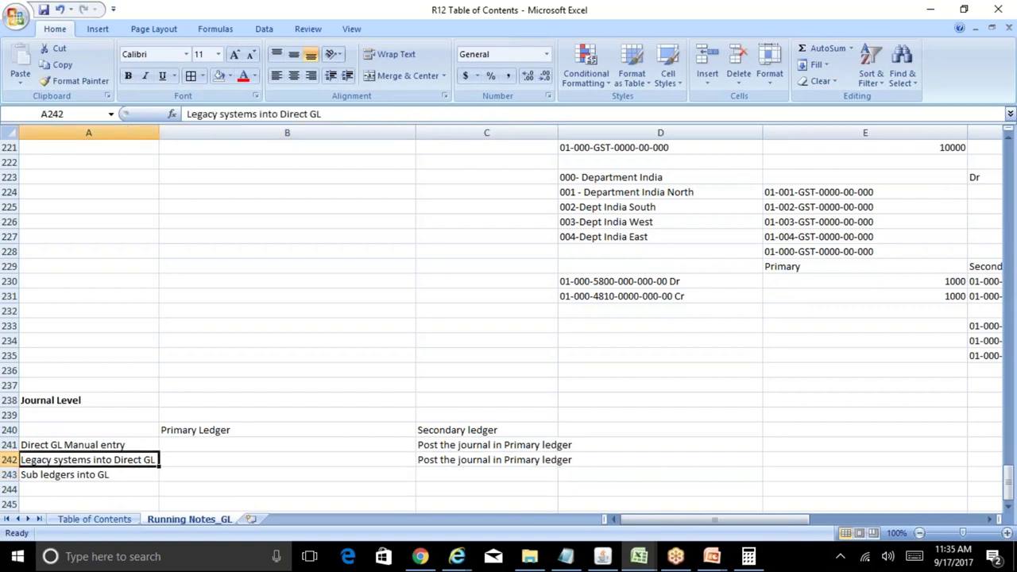
pyautogui.press('Up')
pyautogui.press('Down')
pyautogui.press('Down')
pyautogui.press('Right')
pyautogui.press('Right')
pyautogui.press('Up')
pyautogui.hotkey('ctrl', 'c')
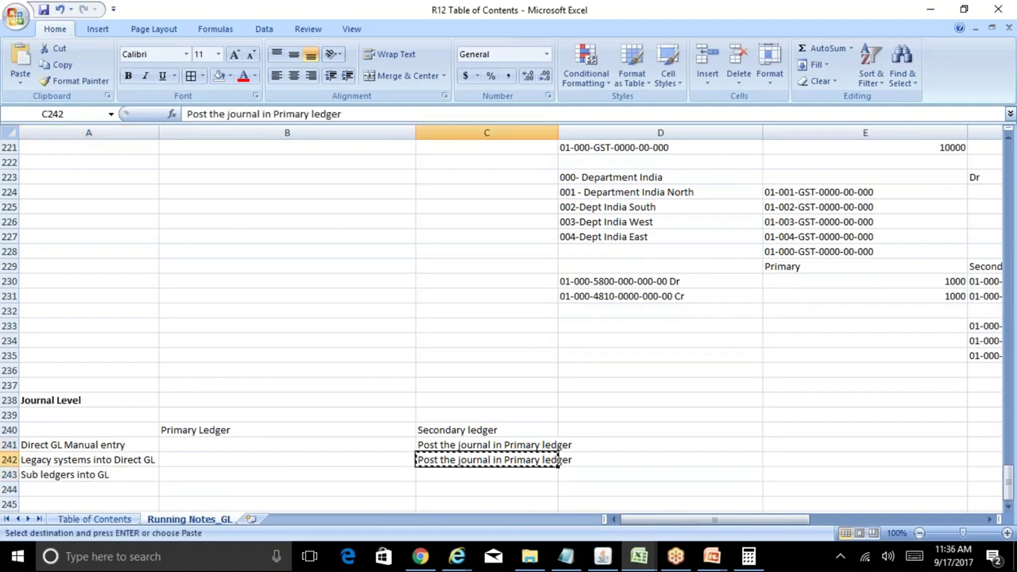
pyautogui.press('Down')
pyautogui.hotkey('ctrl', 'v')
pyautogui.press('Escape')
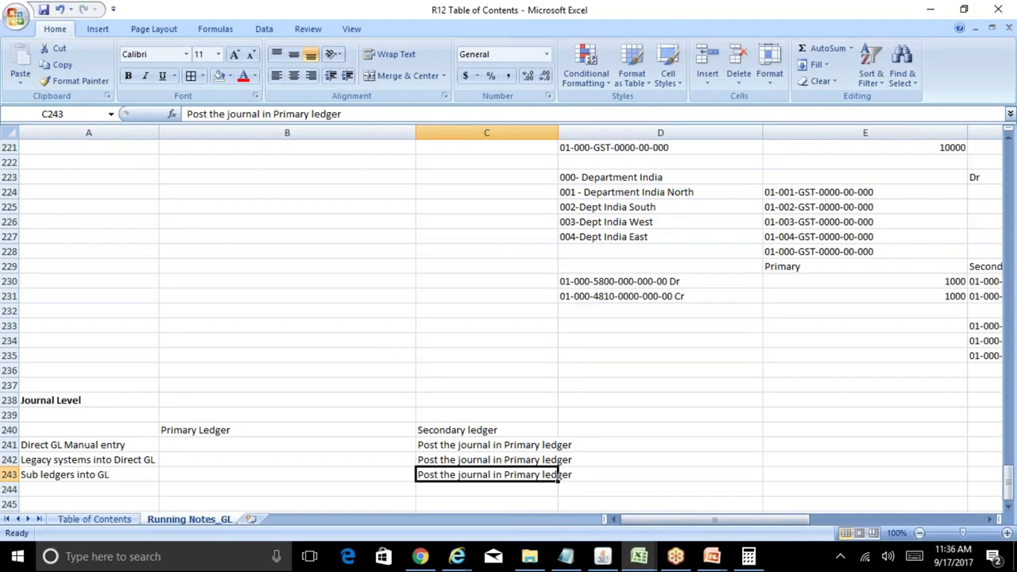
# Copy the whole Journal Level table in cells A238:C243
pyautogui.press('Left')
pyautogui.press('Left')
pyautogui.press('Up')
pyautogui.press('Up')
pyautogui.press('Up')
pyautogui.press('Up')
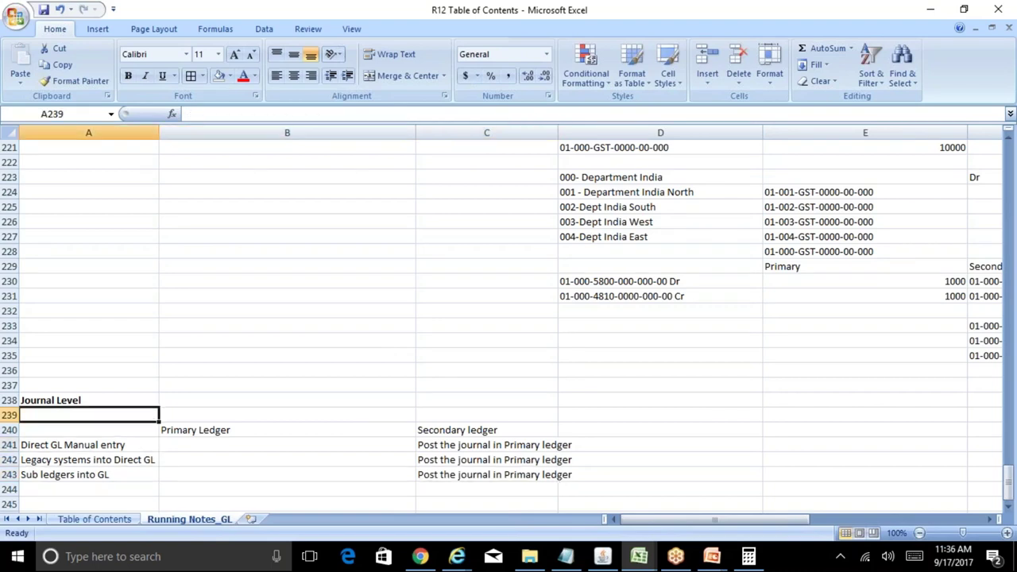
pyautogui.press('Up')
pyautogui.hotkey('shift', 'Down')
pyautogui.hotkey('shift', 'Down')
pyautogui.hotkey('shift', 'Down')
pyautogui.hotkey('shift', 'Down')
pyautogui.hotkey('shift', 'Down')
pyautogui.hotkey('shift', 'Right')
pyautogui.hotkey('shift', 'Right')
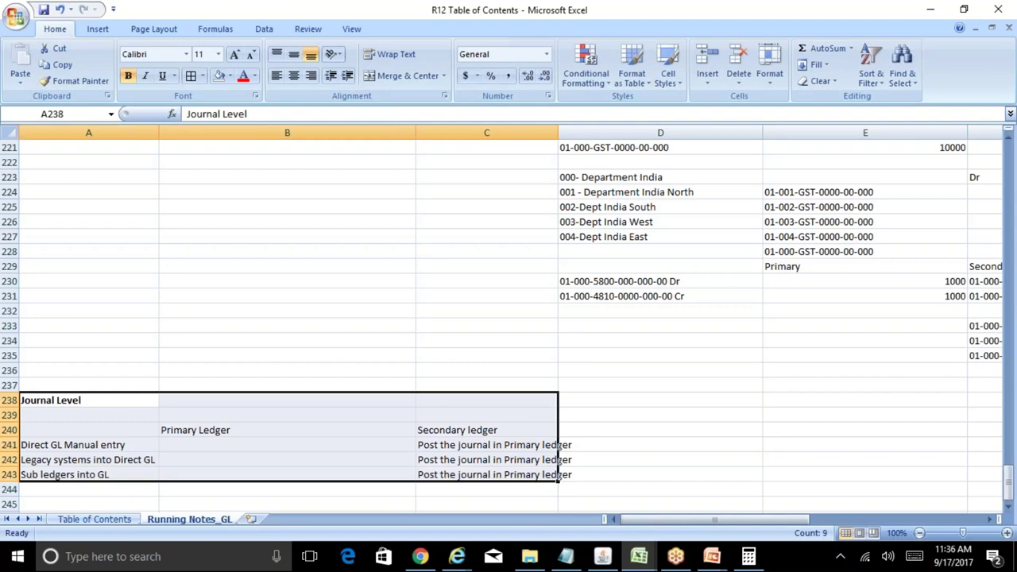
pyautogui.hotkey('ctrl', 'c')
# Paste the copied table at cell A247, below the Journal Level table
pyautogui.press('Down')
pyautogui.press('Down')
pyautogui.press('Down')
pyautogui.press('Down')
pyautogui.press('Down')
pyautogui.press('Down')
pyautogui.press('Down')
pyautogui.press('Down')
pyautogui.press('Down')
pyautogui.press('Down')
pyautogui.press('Down')
pyautogui.press('Down')
pyautogui.press('Up')
pyautogui.press('Up')
pyautogui.press('Up')
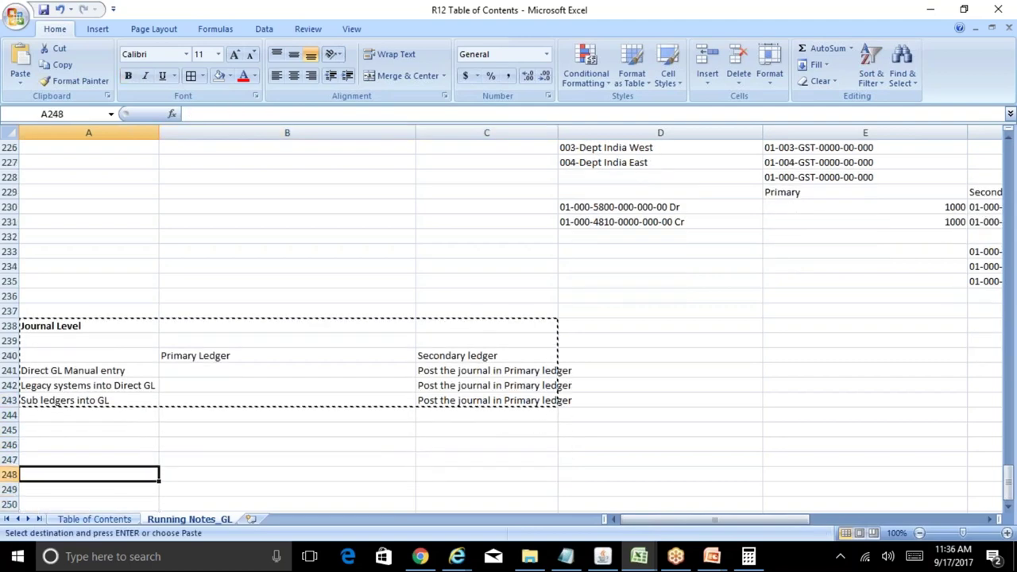
pyautogui.hotkey('ctrl', 'v')
pyautogui.press('Down')
pyautogui.press('Up')
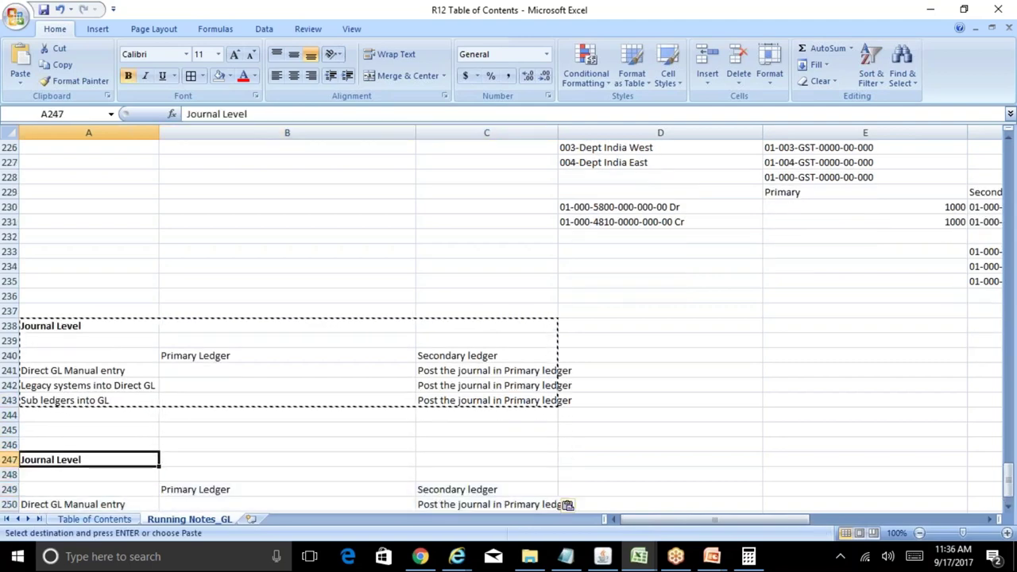
# Retitle the pasted table in cell A247 as Sub Leger Level
pyautogui.write('Sub Leve')
pyautogui.press('BackSpace')
pyautogui.press('BackSpace')
pyautogui.write('g')
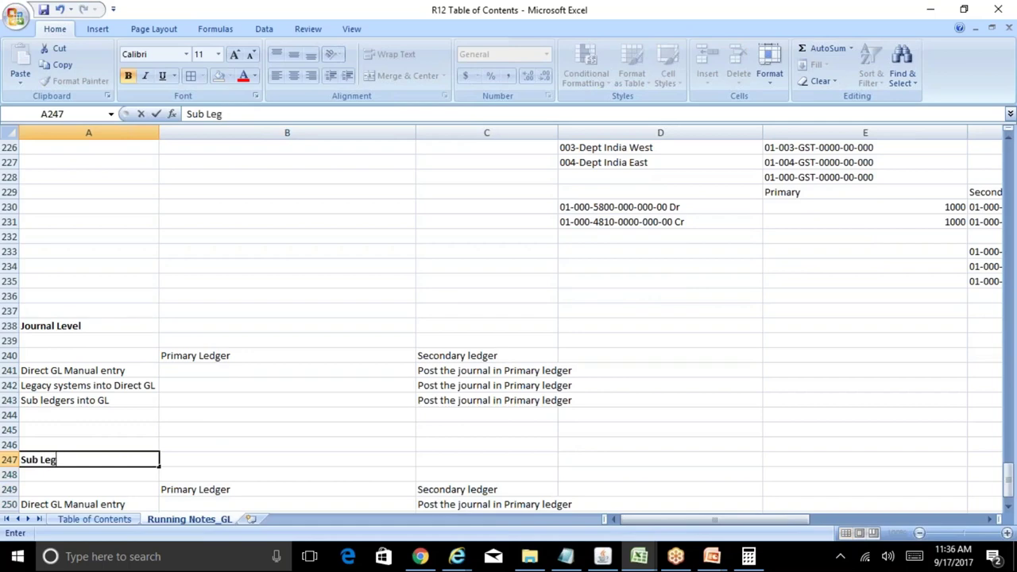
pyautogui.write('er Level')
pyautogui.press('Return')
# Enter Create Accounting in cell B252, the Primary Ledger column of the Sub ledgers into GL row
pyautogui.press('Down')
pyautogui.press('Down')
pyautogui.press('Down')
pyautogui.press('Down')
pyautogui.press('Down')
pyautogui.press('Down')
pyautogui.press('Up')
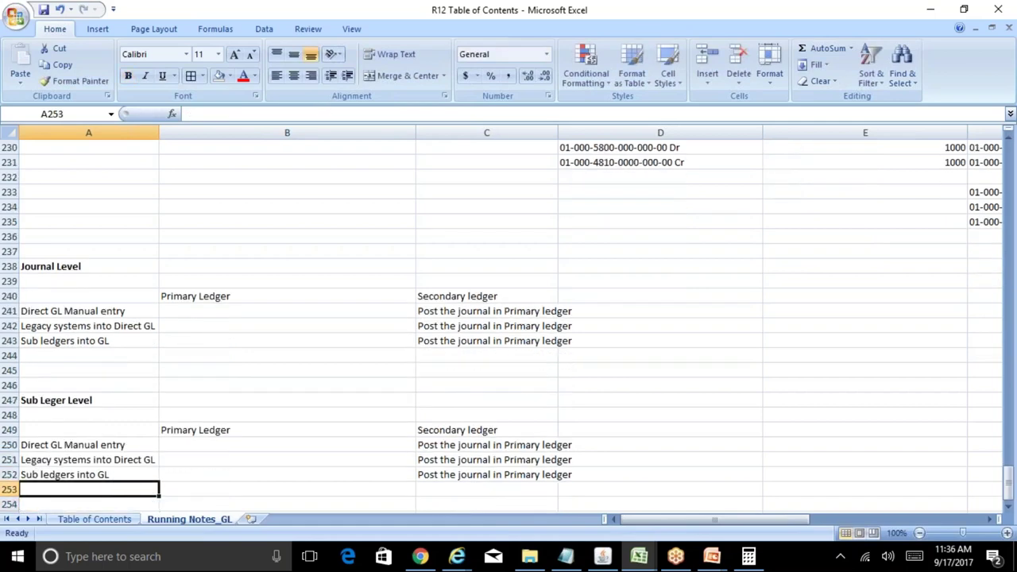
pyautogui.press('Right')
pyautogui.press('Up')
pyautogui.write('Create Accounting')
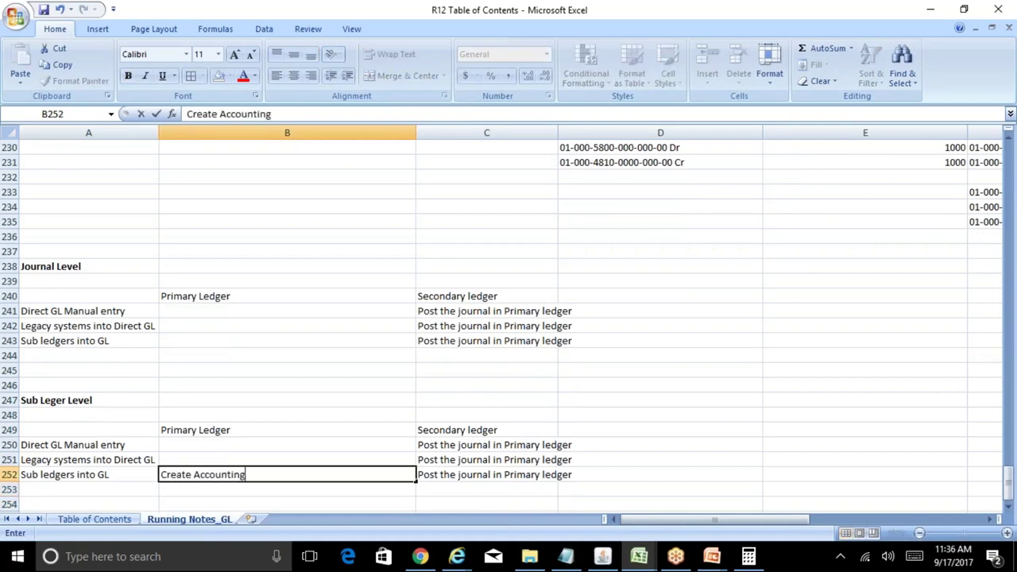
pyautogui.press('Return')
# Copy Create Accounting from B252 into the Secondary ledger cell C252 and auto-fit the width of column C
pyautogui.press('Up')
pyautogui.hotkey('ctrl', 'c')
pyautogui.press('Right')
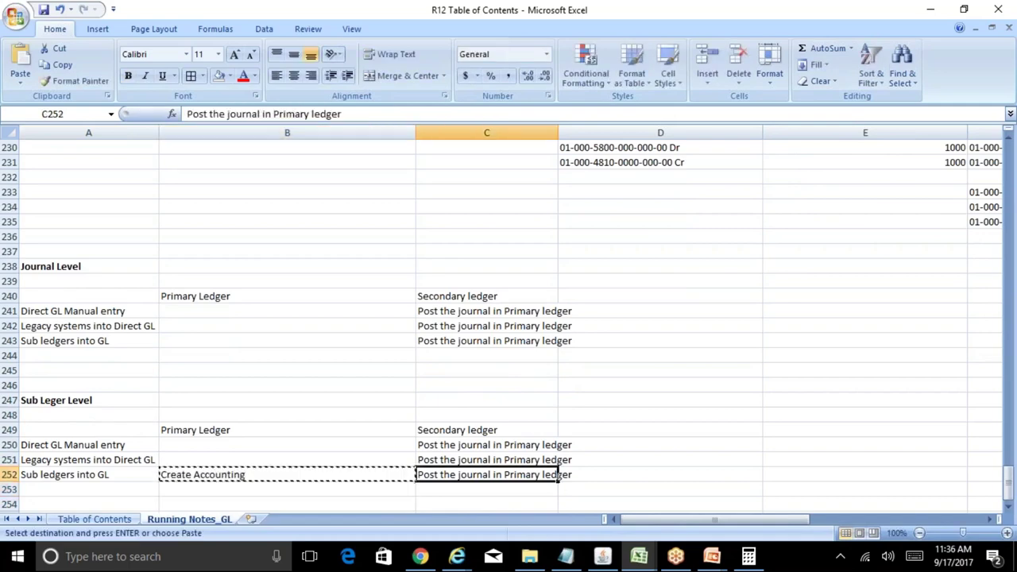
pyautogui.hotkey('ctrl', 'v')
pyautogui.press('Escape')
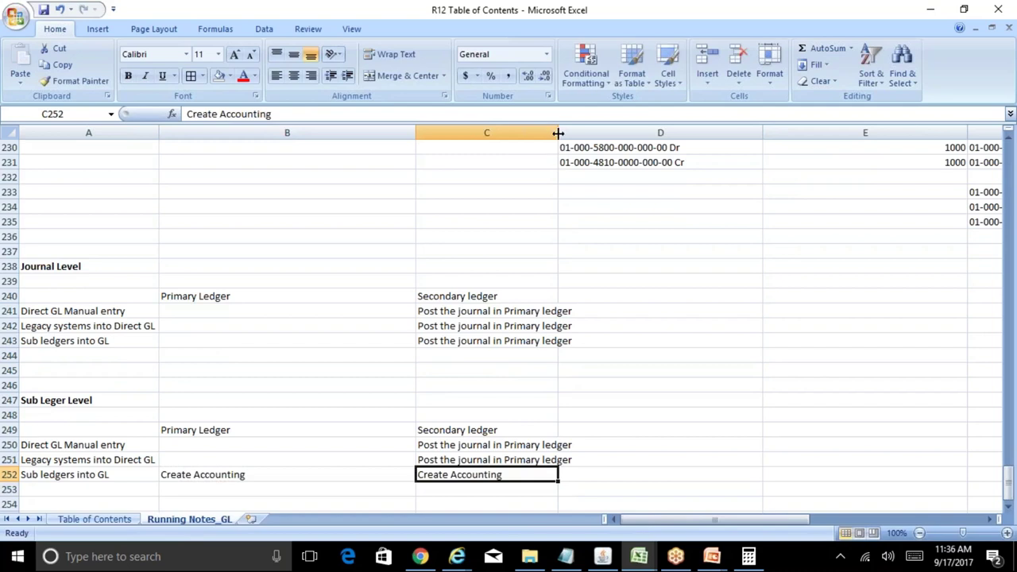
pyautogui.doubleClick(558, 132)
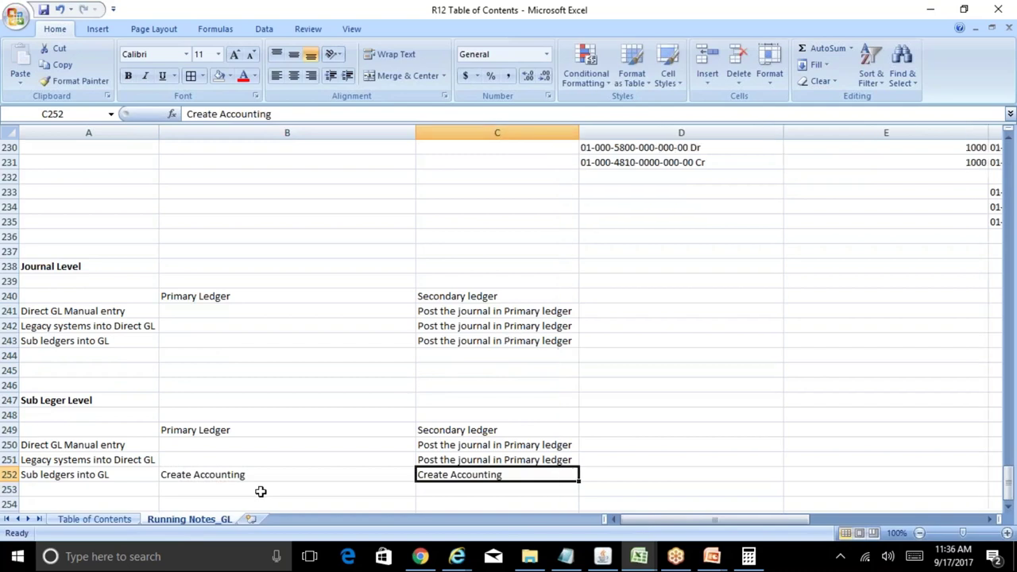
# Compare the Sub ledgers into GL rows and entry types of the Journal Level and Sub Leger Level tables
pyautogui.click(241, 475)
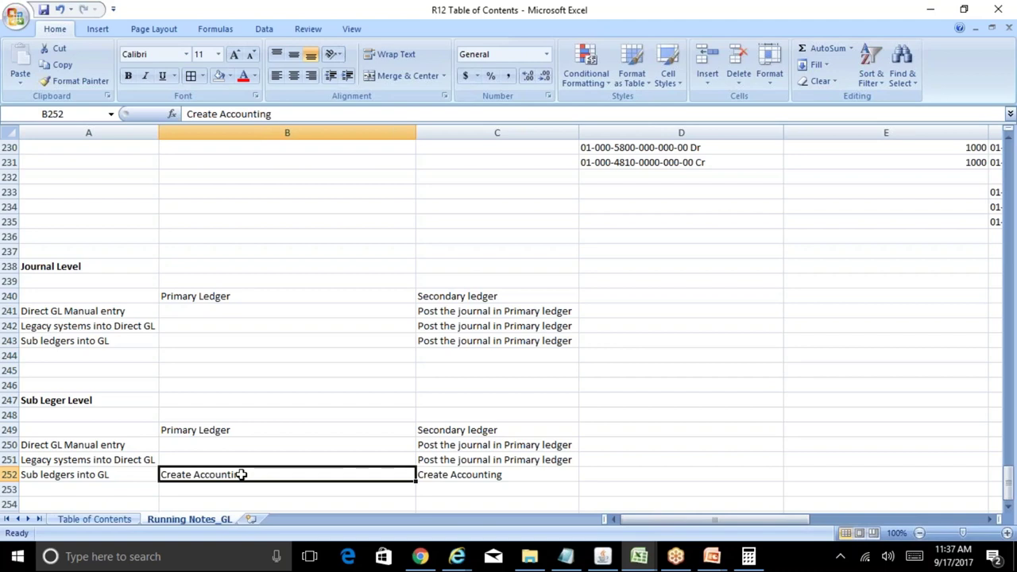
pyautogui.press('Up')
pyautogui.press('Up')
pyautogui.press('Up')
pyautogui.press('Up')
pyautogui.press('Up')
pyautogui.press('Up')
pyautogui.press('Up')
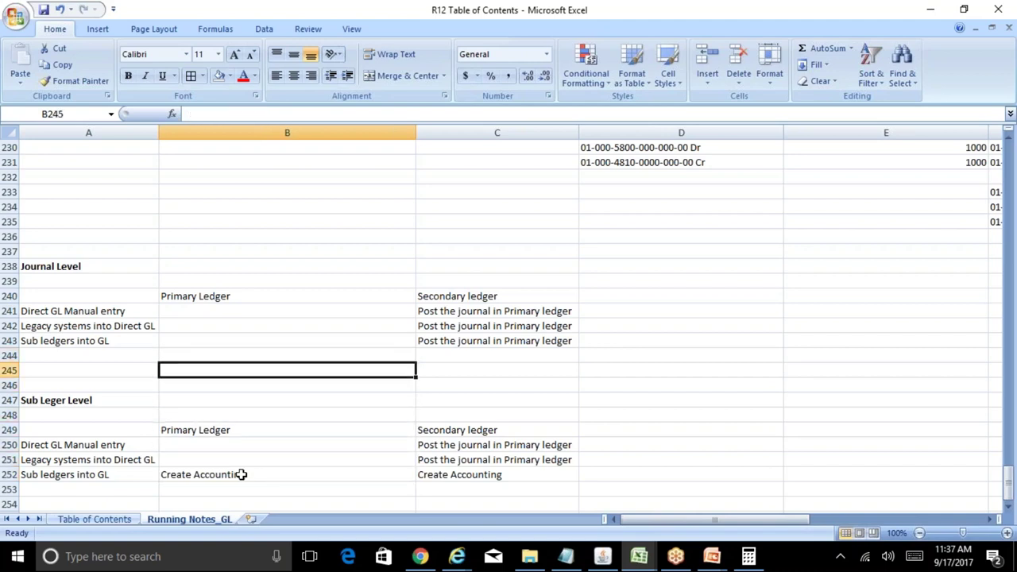
pyautogui.press('Down')
pyautogui.press('Down')
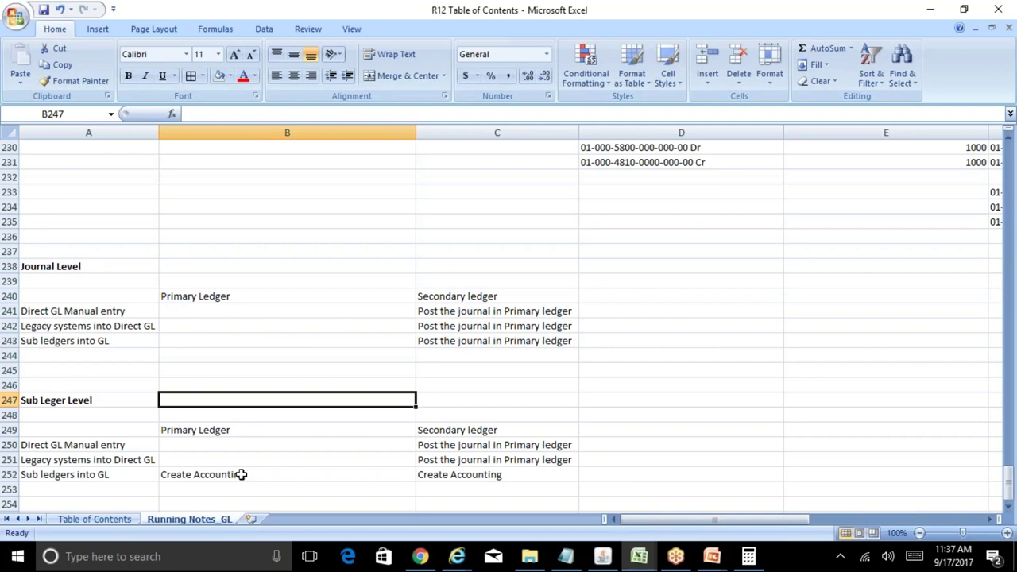
pyautogui.press('Up')
pyautogui.press('Up')
pyautogui.press('Up')
pyautogui.press('Up')
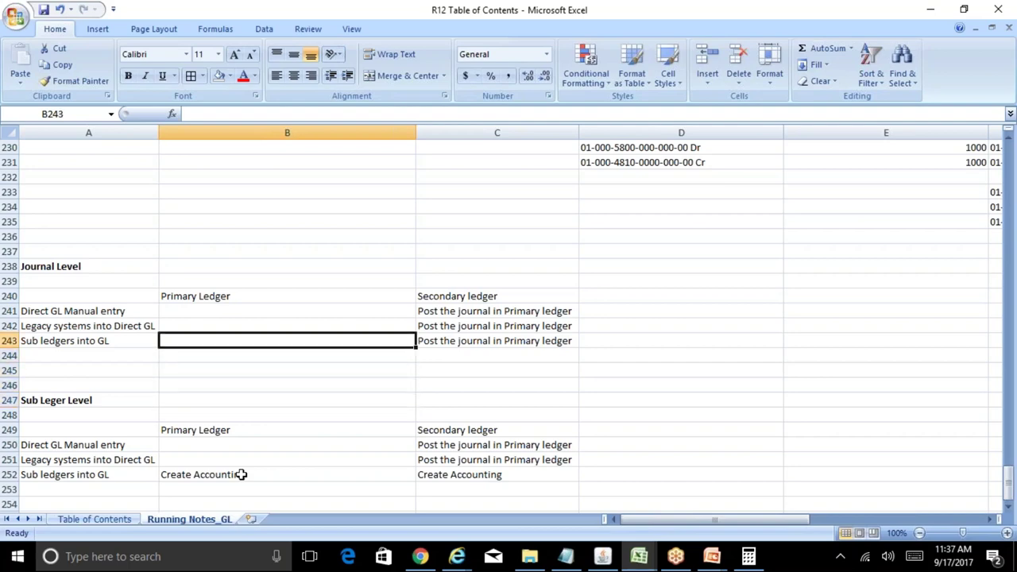
pyautogui.press('Left')
pyautogui.press('Down')
pyautogui.press('Down')
pyautogui.press('Down')
pyautogui.press('Down')
pyautogui.press('Down')
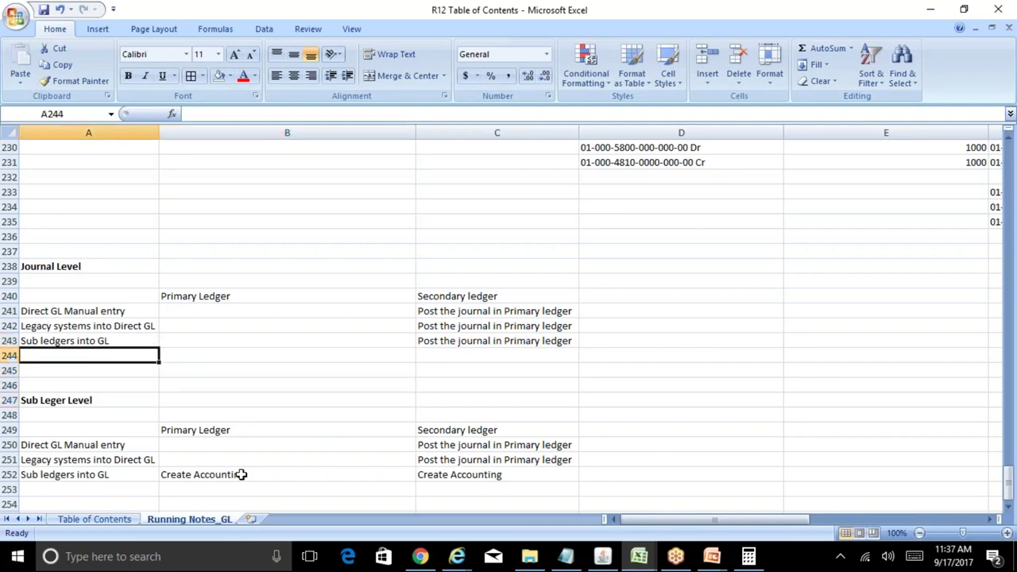
pyautogui.press('Down')
pyautogui.press('Down')
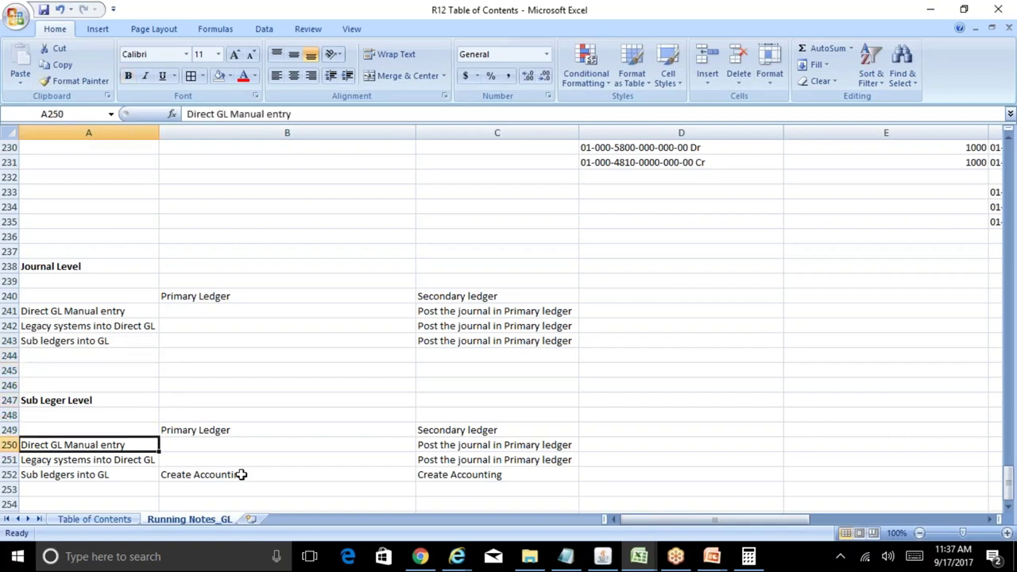
pyautogui.press('Down')
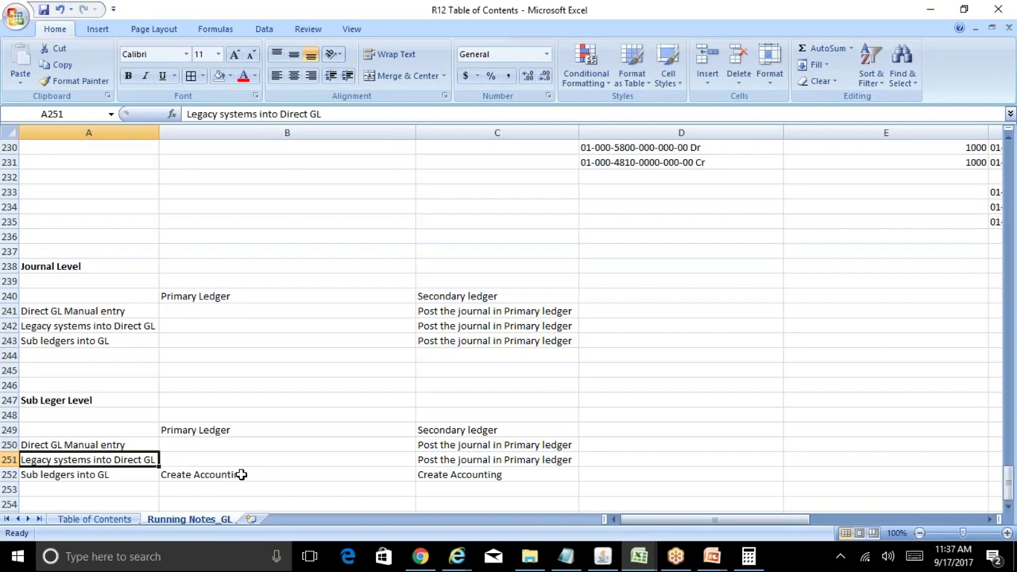
# Review the Journal Level table from its title down to the Secondary ledger entry for sub ledgers in C243
pyautogui.press('Up')
pyautogui.press('Up')
pyautogui.press('Up')
pyautogui.press('Up')
pyautogui.press('Up')
pyautogui.press('Up')
pyautogui.press('Up')
pyautogui.press('Up')
pyautogui.press('Up')
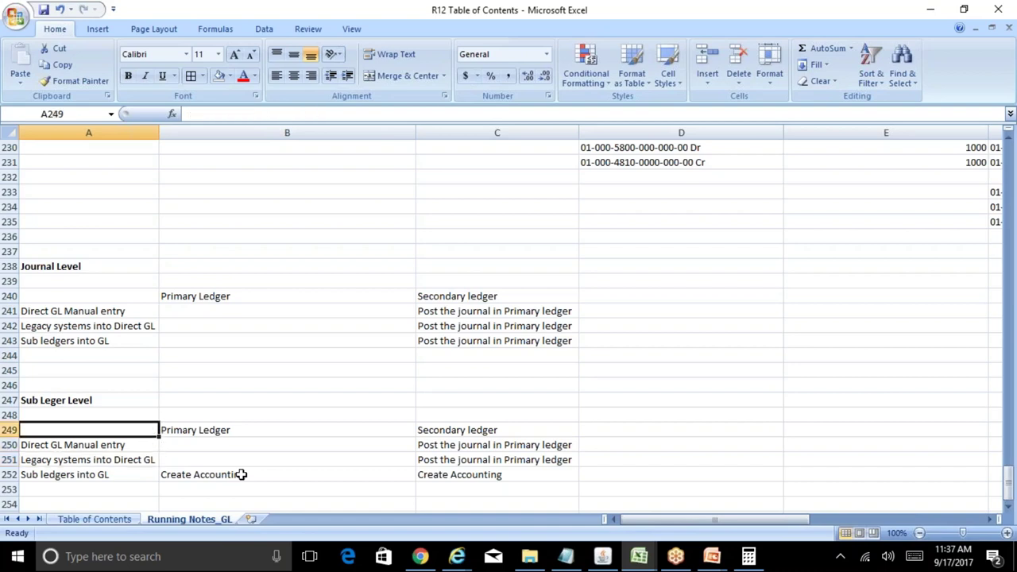
pyautogui.press('Up')
pyautogui.press('Up')
pyautogui.press('Up')
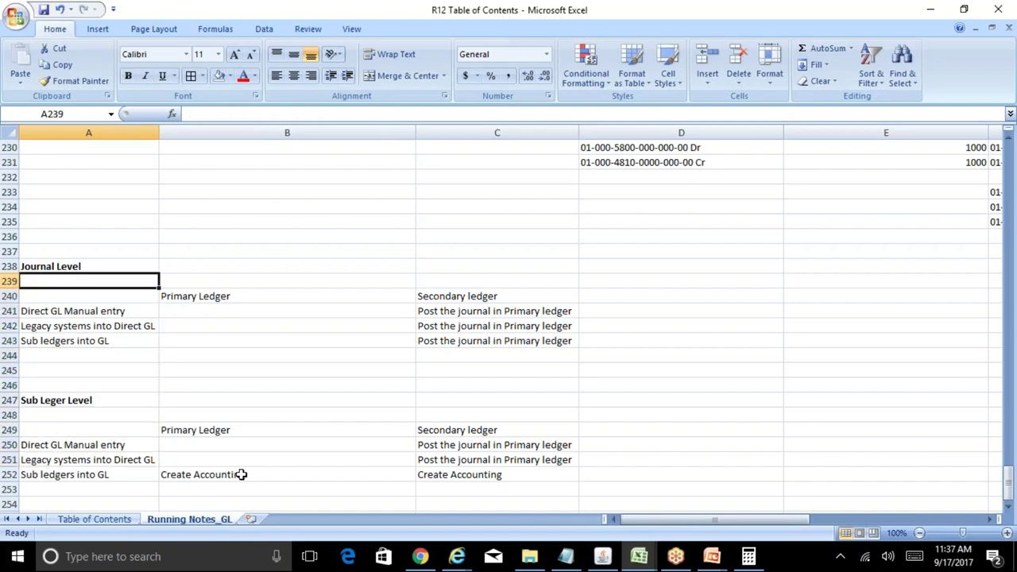
pyautogui.press('Down')
pyautogui.press('Down')
pyautogui.press('Down')
pyautogui.press('Down')
pyautogui.press('Right')
pyautogui.press('Right')
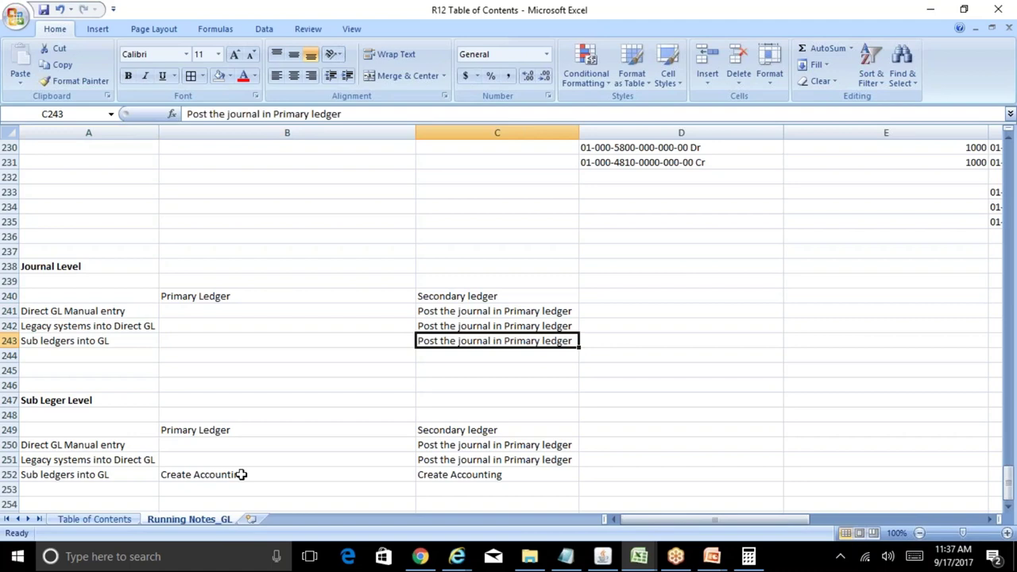
# Examine the Primary Ledger and Secondary ledger columns of the Sub Leger Level table, including the Create Accounting entries
pyautogui.press('Down')
pyautogui.press('Down')
pyautogui.press('Down')
pyautogui.press('Down')
pyautogui.press('Down')
pyautogui.press('Down')
pyautogui.press('Down')
pyautogui.press('Down')
pyautogui.press('Down')
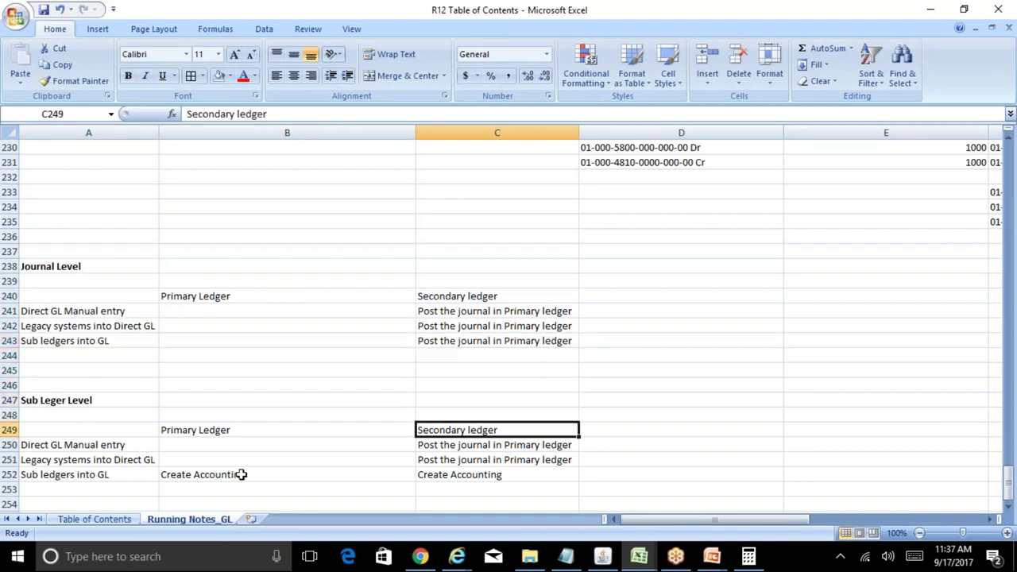
pyautogui.press('Down')
pyautogui.press('Left')
pyautogui.press('Left')
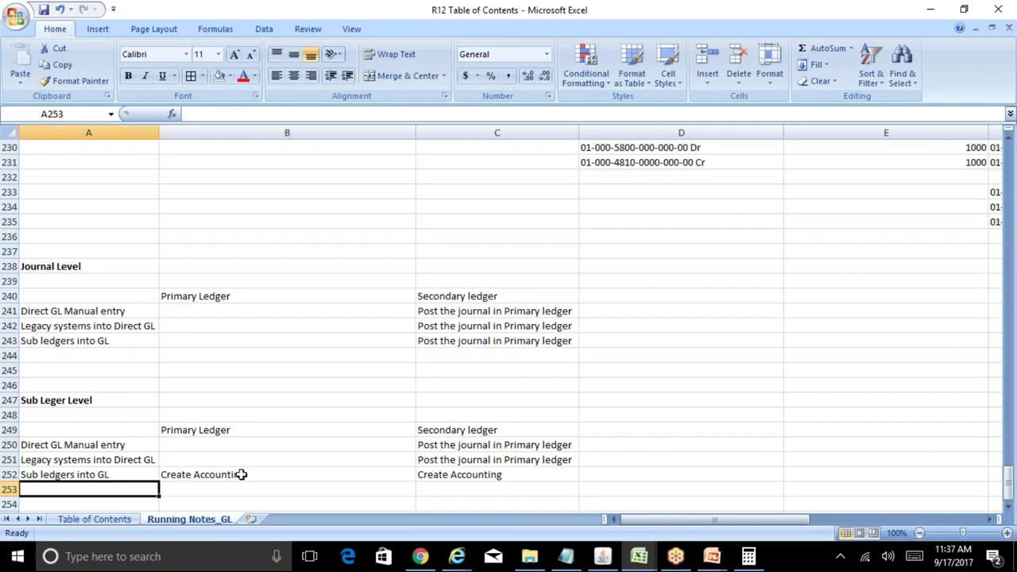
pyautogui.press('Up')
pyautogui.press('Right')
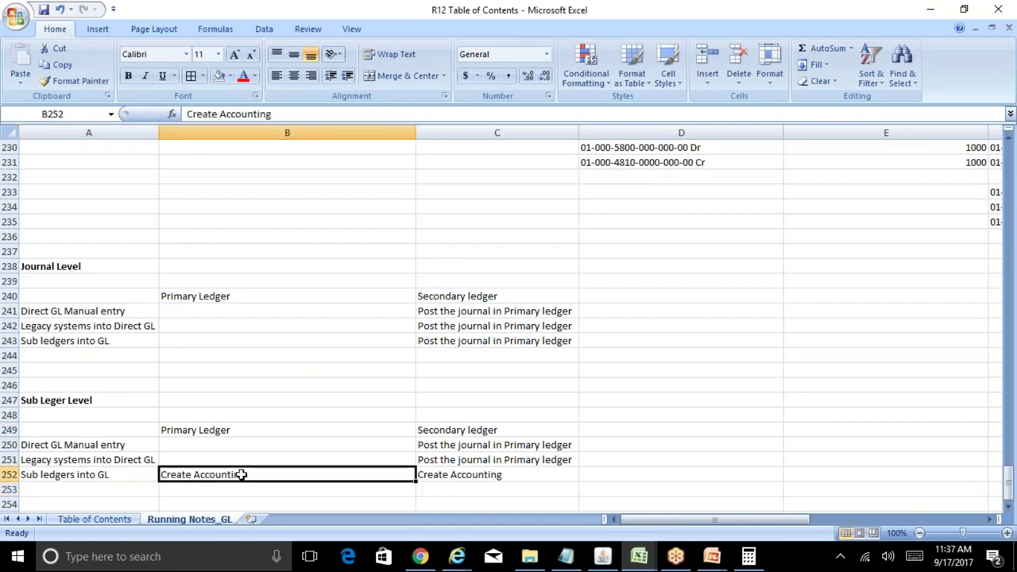
pyautogui.press('Up')
pyautogui.press('Up')
pyautogui.press('Up')
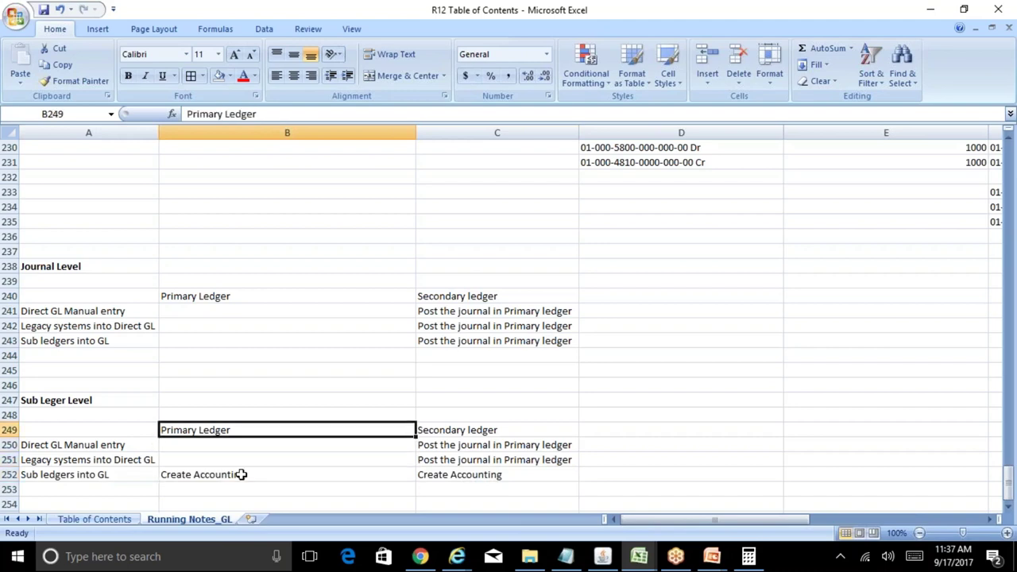
pyautogui.press('Right')
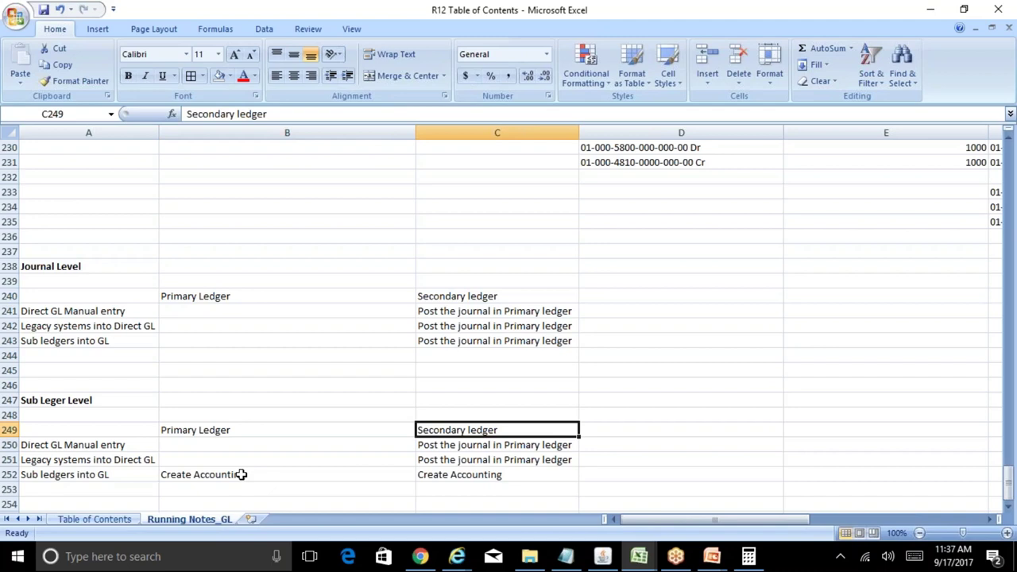
pyautogui.press('Down')
pyautogui.press('Down')
pyautogui.press('Down')
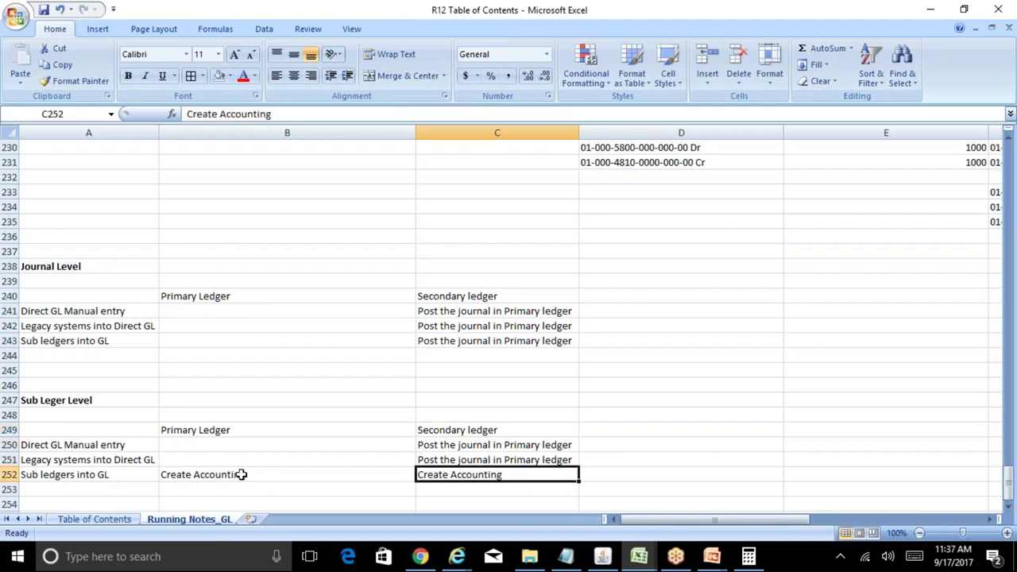
pyautogui.press('Left')
pyautogui.press('Up')
pyautogui.press('Up')
pyautogui.press('Down')
pyautogui.press('Down')
pyautogui.press('Down')
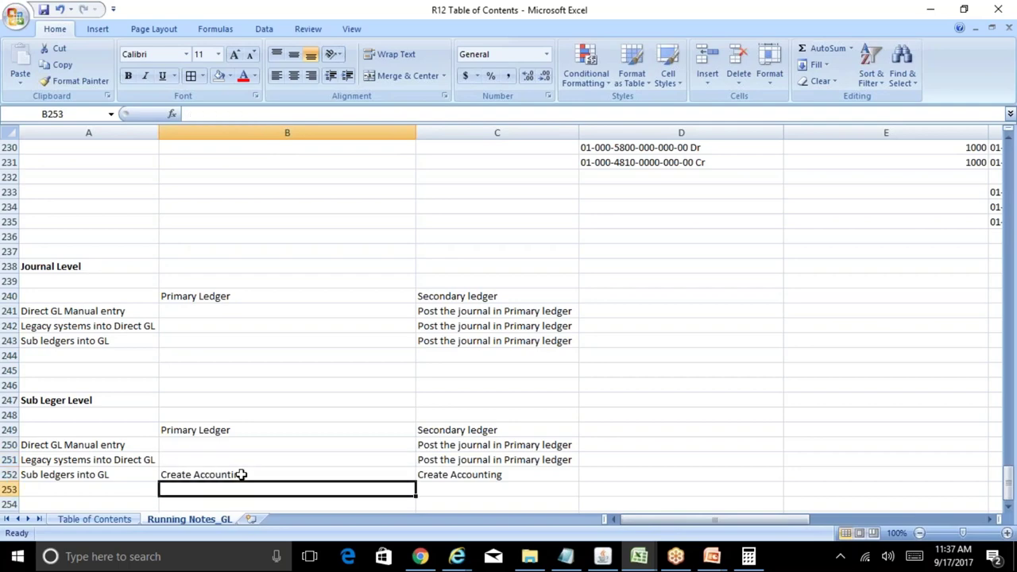
pyautogui.press('Down')
pyautogui.press('Up')
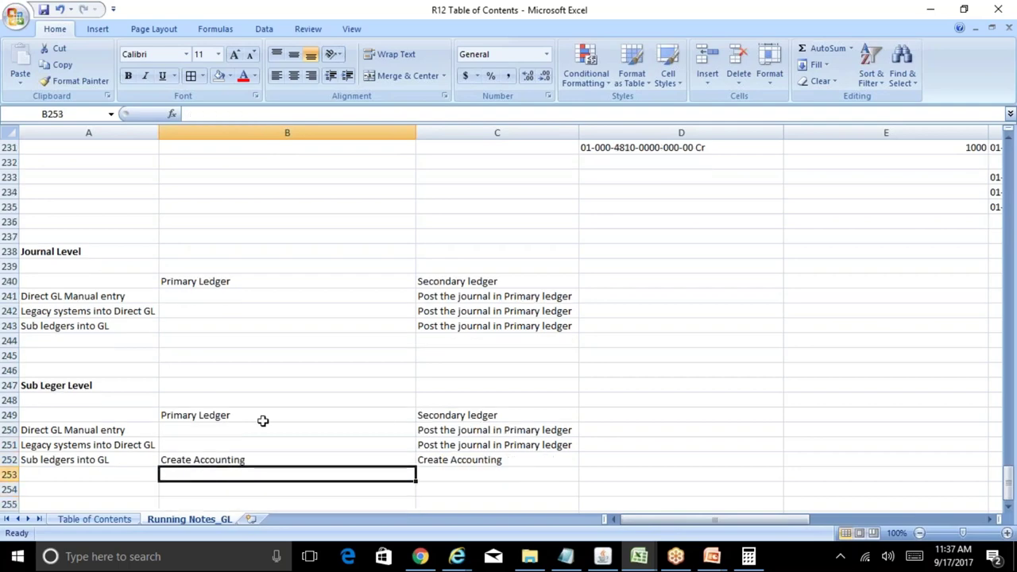
pyautogui.click(455, 416)
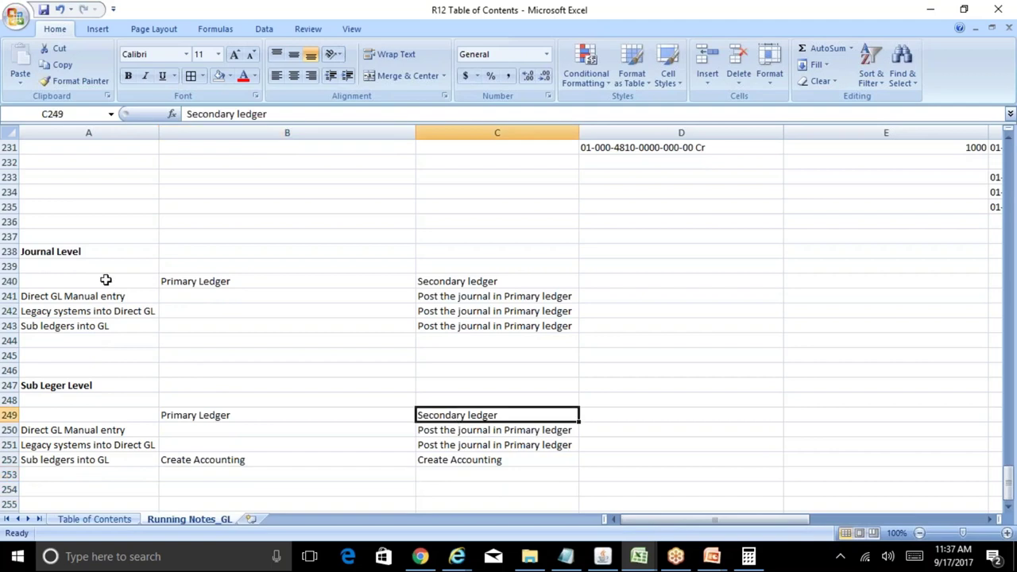
# Examine the Sub ledgers into GL row of the Journal Level table across its Primary Ledger and Secondary ledger columns
pyautogui.click(187, 330)
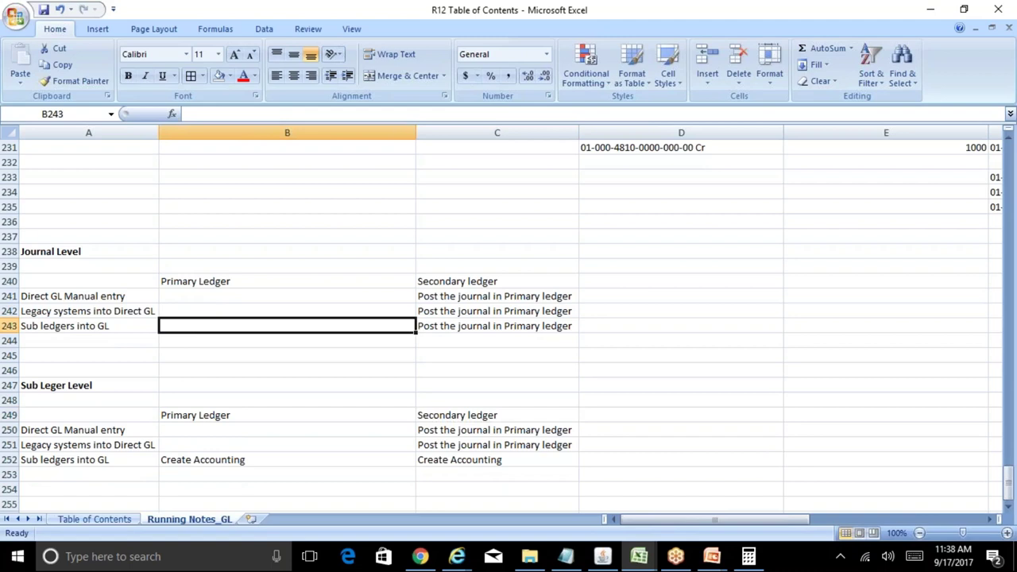
pyautogui.click(449, 315)
pyautogui.press('Down')
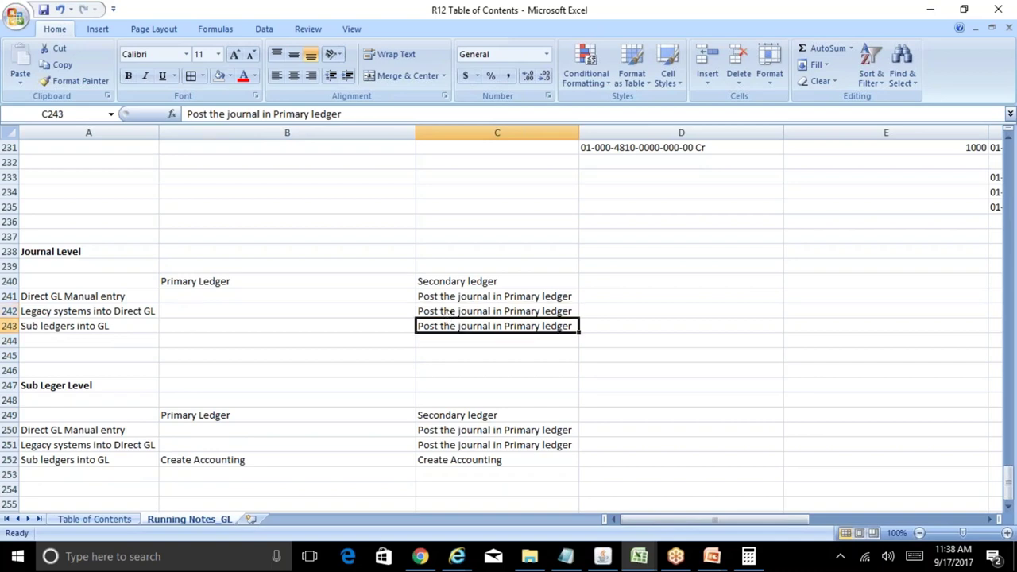
pyautogui.press('Left')
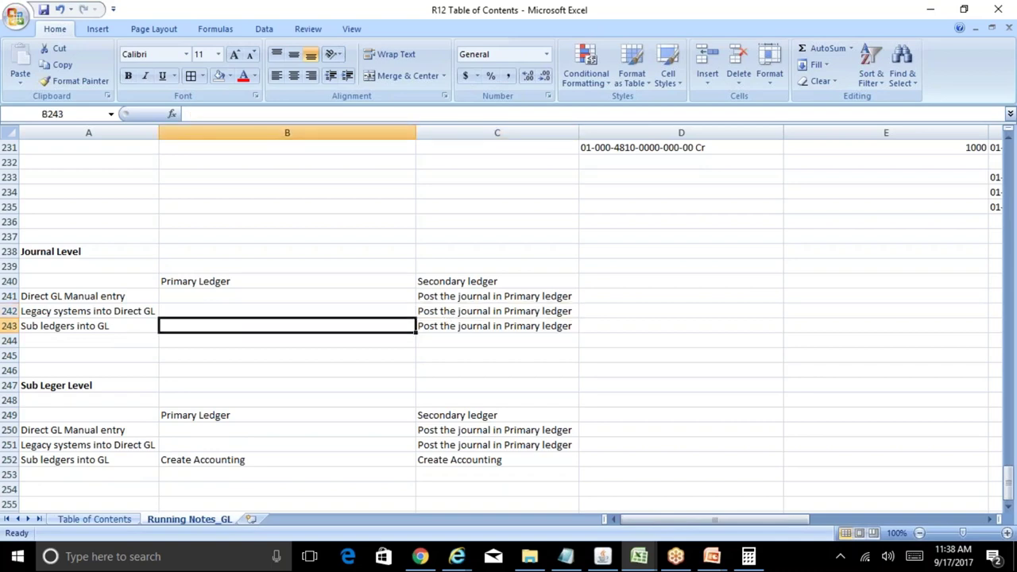
pyautogui.press('Left')
pyautogui.press('Up')
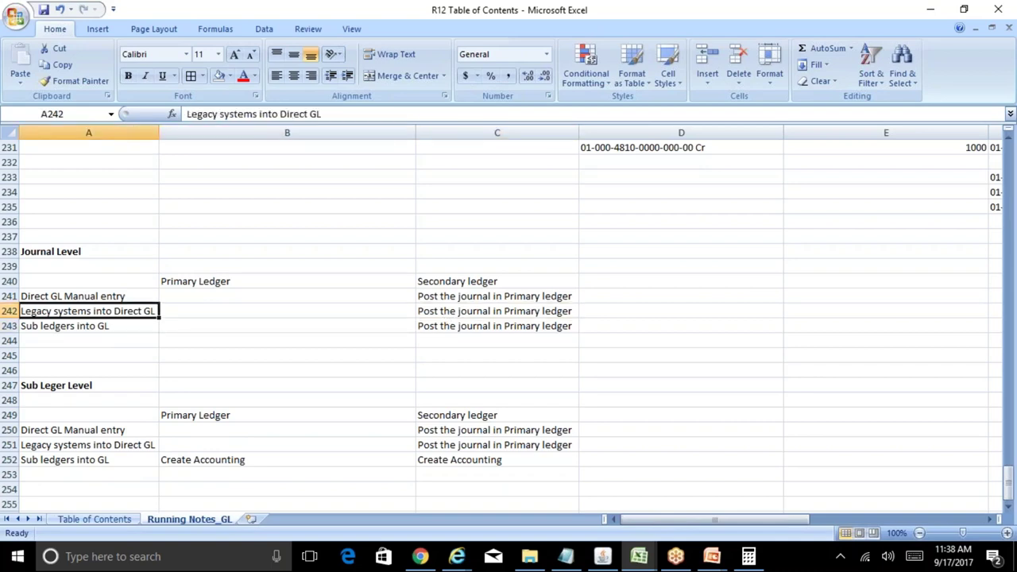
pyautogui.press('Down')
pyautogui.press('Down')
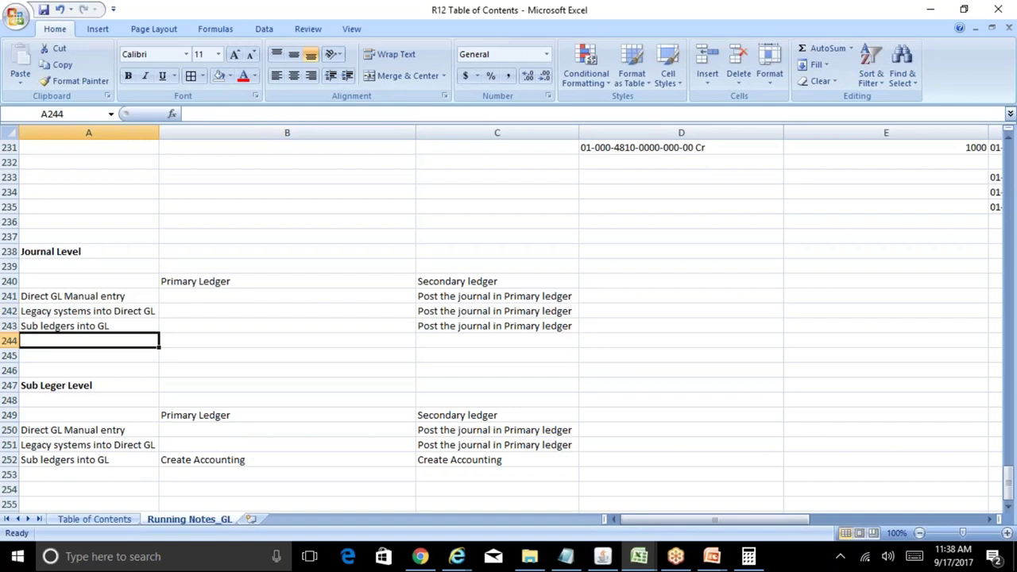
pyautogui.press('Right')
pyautogui.press('Up')
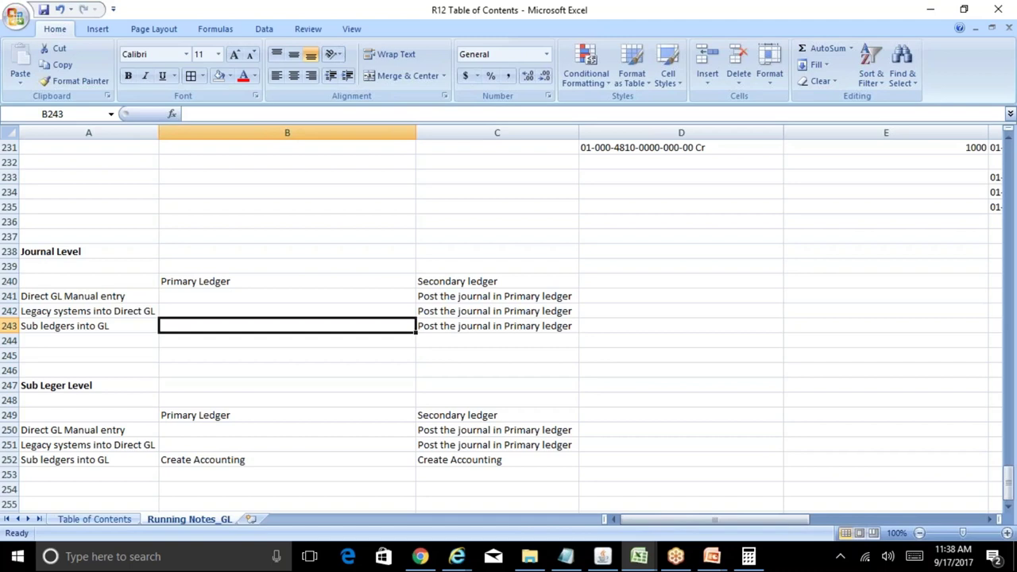
pyautogui.press('Right')
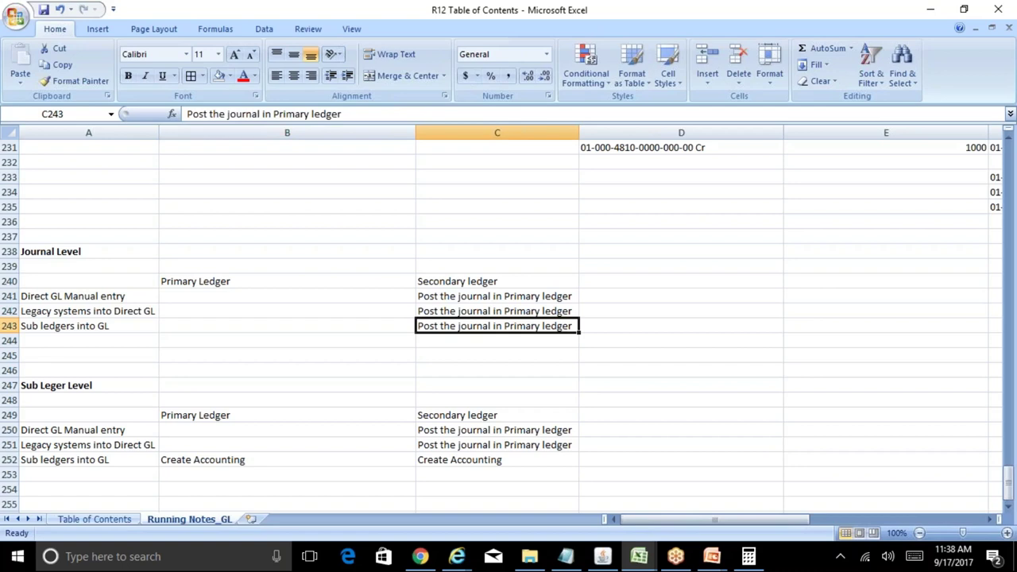
# Compare the Secondary ledger entries with the Create Accounting entry for sub ledgers in the Sub Leger Level table
pyautogui.press('Down')
pyautogui.press('Down')
pyautogui.press('Down')
pyautogui.press('Down')
pyautogui.press('Down')
pyautogui.press('Down')
pyautogui.press('Down')
pyautogui.press('Down')
pyautogui.press('Down')
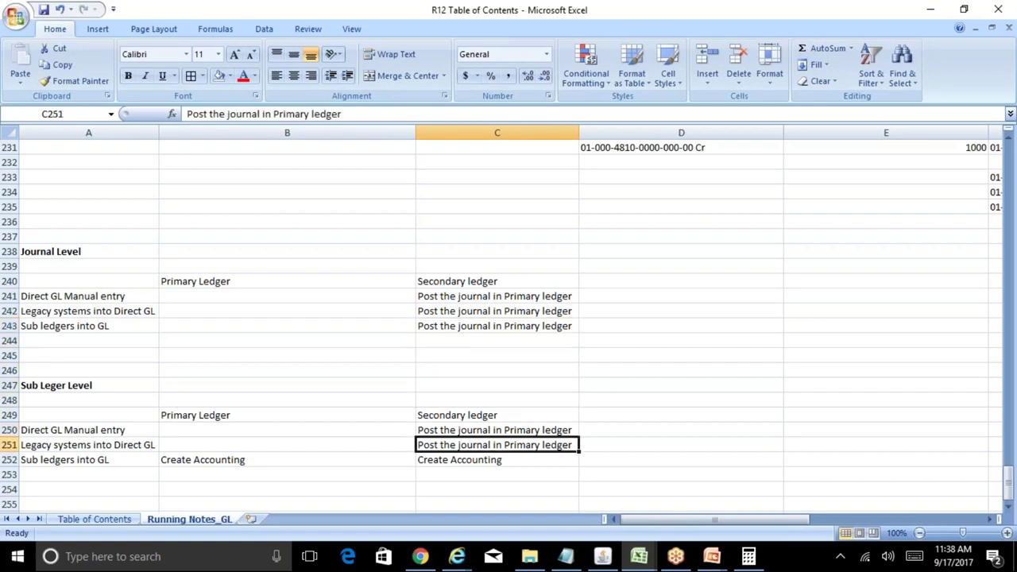
pyautogui.press('Left')
pyautogui.press('Left')
pyautogui.press('Right')
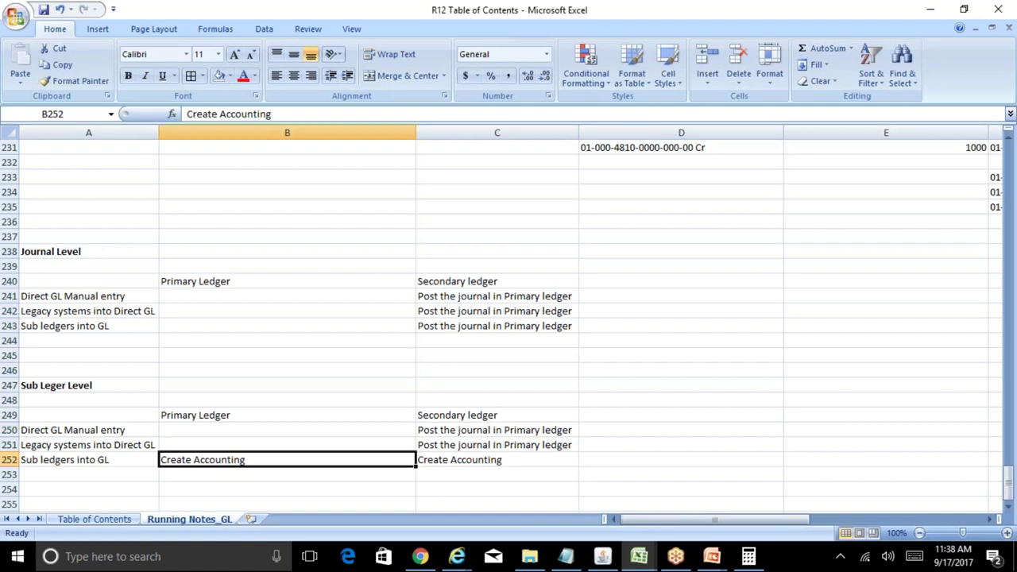
pyautogui.press('Right')
pyautogui.press('Left')
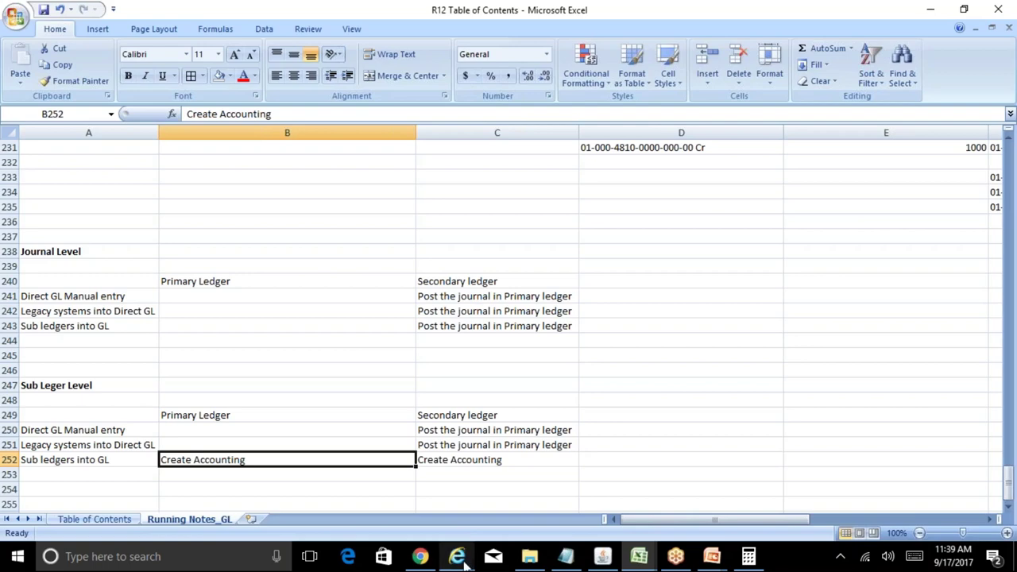
# Switch to Oracle Accounting Setup Manager and shorten the new secondary ledger's name to Rel INR Secondary
pyautogui.click(674, 511)
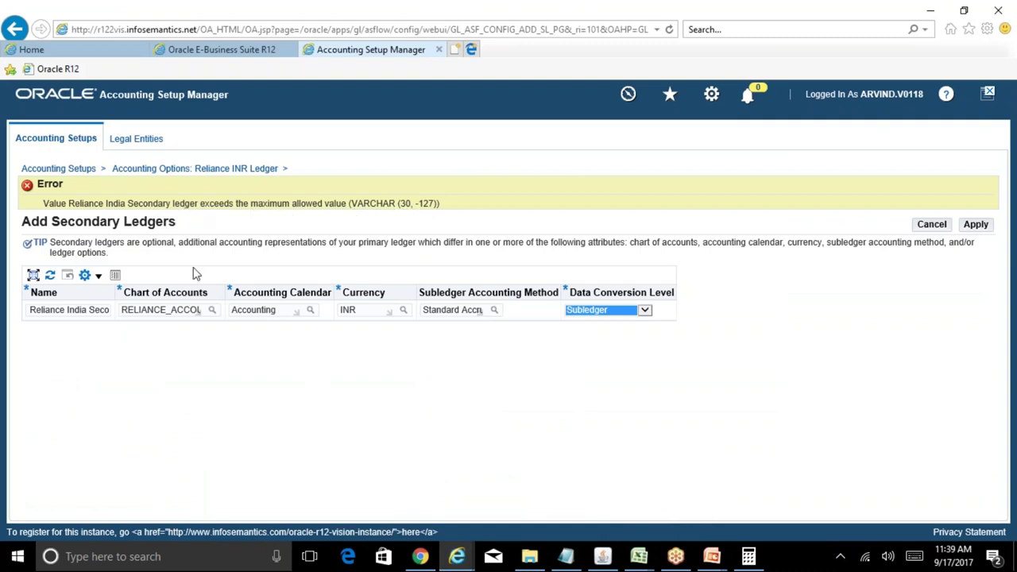
pyautogui.click(82, 309)
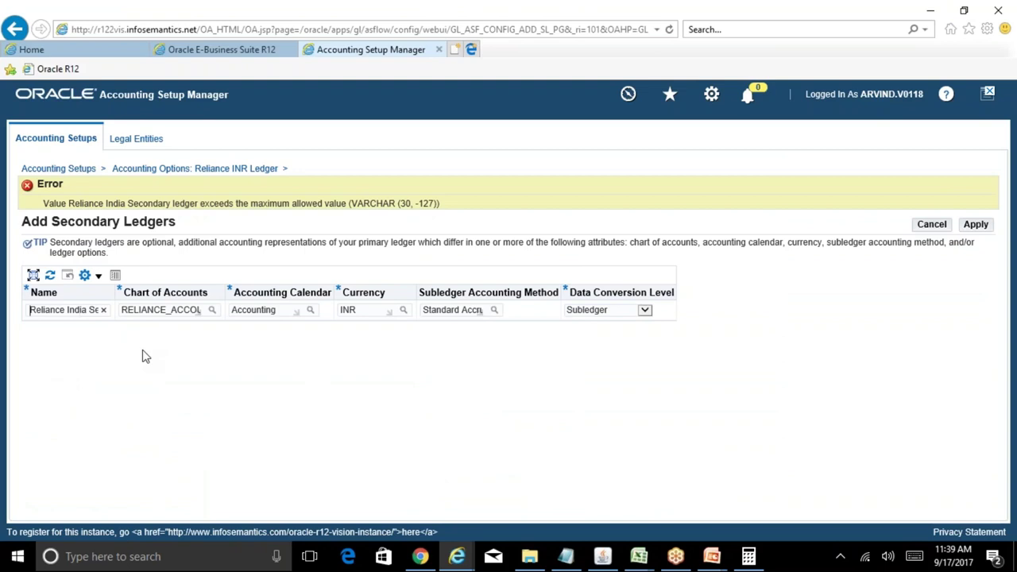
pyautogui.press('Right')
pyautogui.press('Right')
pyautogui.press('Right')
pyautogui.press('Right')
pyautogui.press('Right')
pyautogui.press('Right')
pyautogui.press('BackSpace')
pyautogui.press('BackSpace')
pyautogui.press('BackSpace')
pyautogui.press('BackSpace')
pyautogui.press('BackSpace')
pyautogui.press('BackSpace')
pyautogui.press('BackSpace')
pyautogui.press('BackSpace')
pyautogui.press('BackSpace')
pyautogui.press('BackSpace')
pyautogui.press('BackSpace')
pyautogui.press('BackSpace')
pyautogui.press('BackSpace')
pyautogui.press('BackSpace')
pyautogui.press('BackSpace')
pyautogui.press('BackSpace')
pyautogui.press('BackSpace')
pyautogui.press('BackSpace')
pyautogui.press('BackSpace')
pyautogui.press('BackSpace')
pyautogui.press('Delete')
pyautogui.press('Delete')
pyautogui.press('Delete')
pyautogui.press('Delete')
pyautogui.press('Delete')
pyautogui.press('Delete')
pyautogui.press('Delete')
pyautogui.press('Delete')
pyautogui.write('Rel Seco')
pyautogui.press('BackSpace')
pyautogui.press('BackSpace')
pyautogui.press('BackSpace')
pyautogui.press('BackSpace')
pyautogui.write('INR Secondary')
# Copy the new ledger name into Name cell A6 of the BR100_Financials_GL workbook and save the workbook
pyautogui.hotkey('ctrl', 'a')
pyautogui.hotkey('ctrl', 'c')
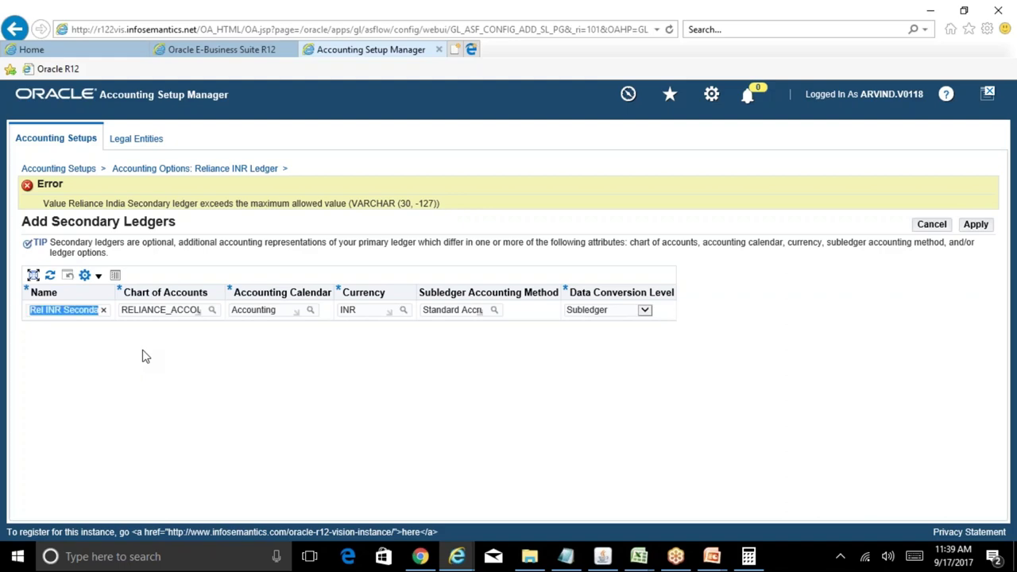
pyautogui.moveTo(650, 556)
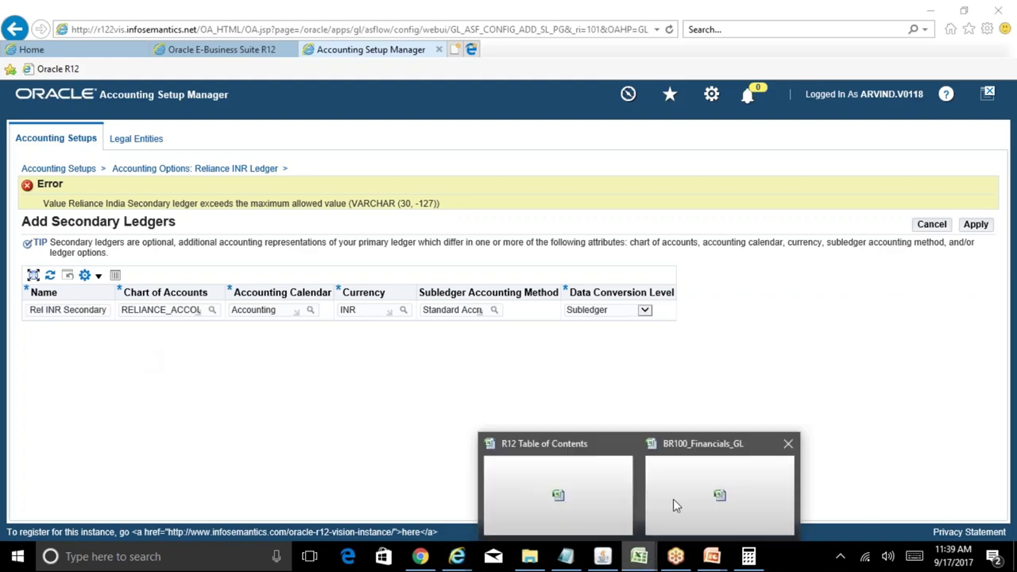
pyautogui.click(704, 474)
pyautogui.press('Left')
pyautogui.press('Left')
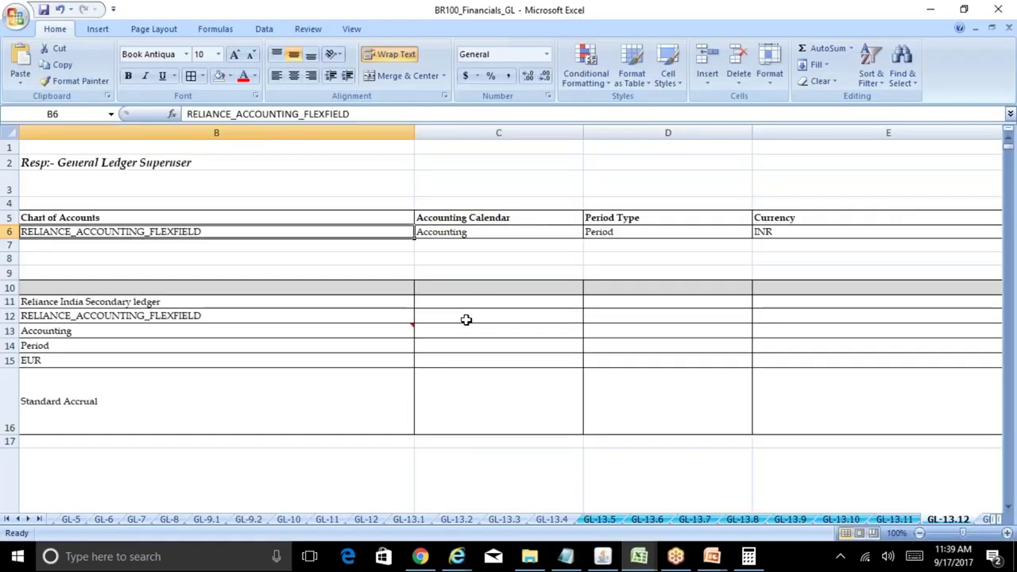
pyautogui.hotkey('ctrl', 'v')
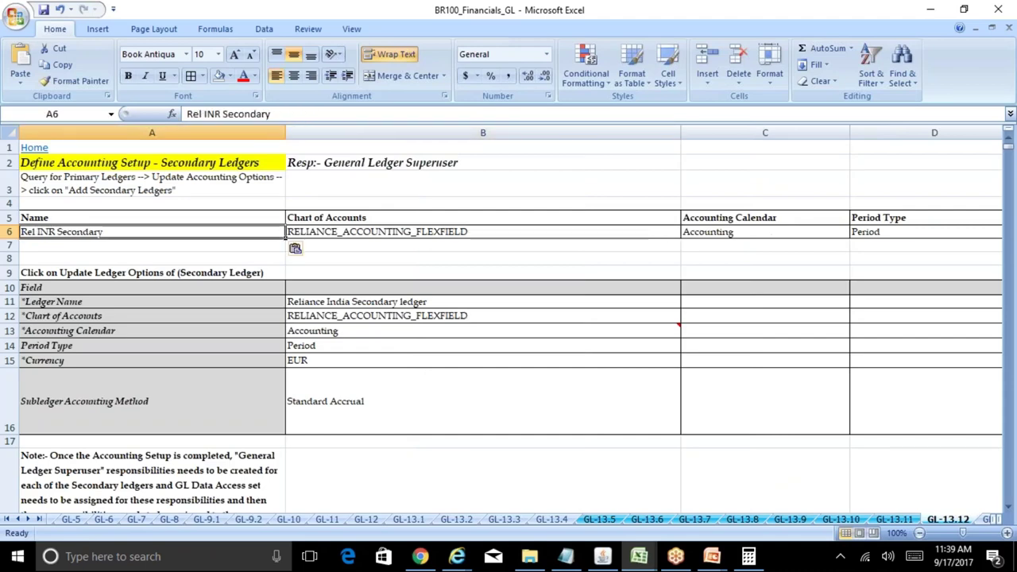
pyautogui.hotkey('ctrl', 's')
# Return to Accounting Setup Manager, try to apply the renamed secondary ledger, and cancel its entry
pyautogui.click(460, 556)
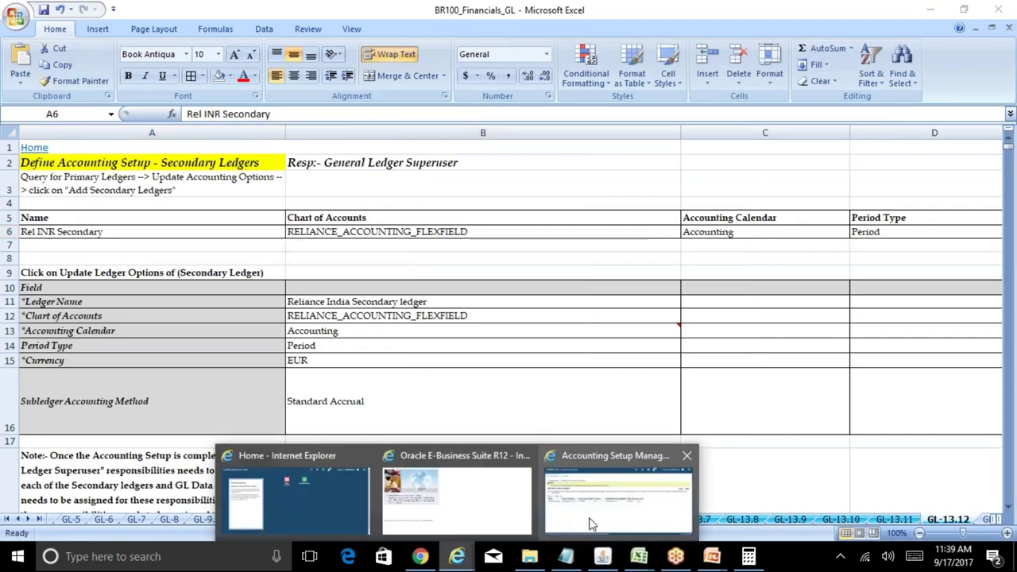
pyautogui.click(575, 505)
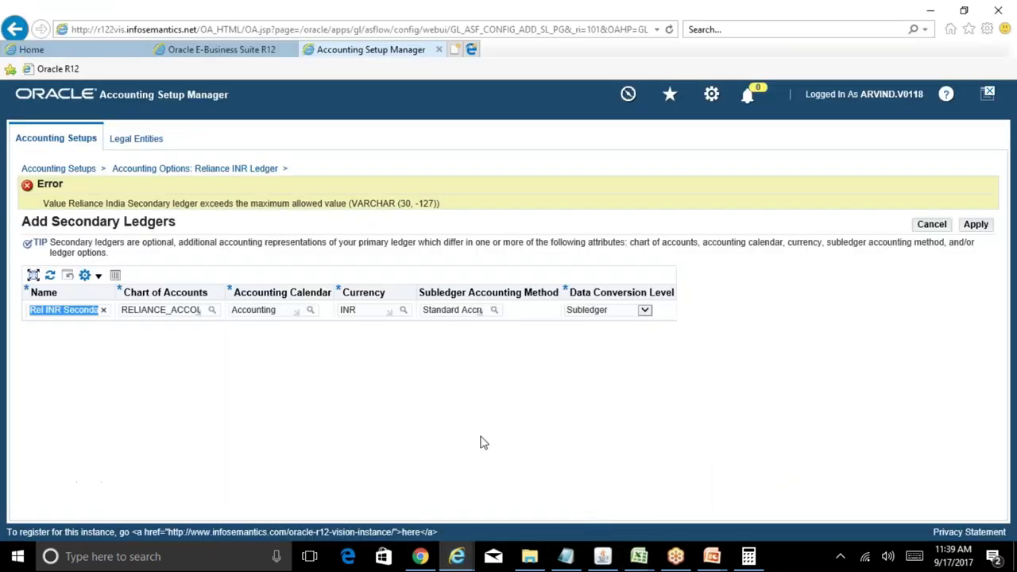
pyautogui.click(977, 225)
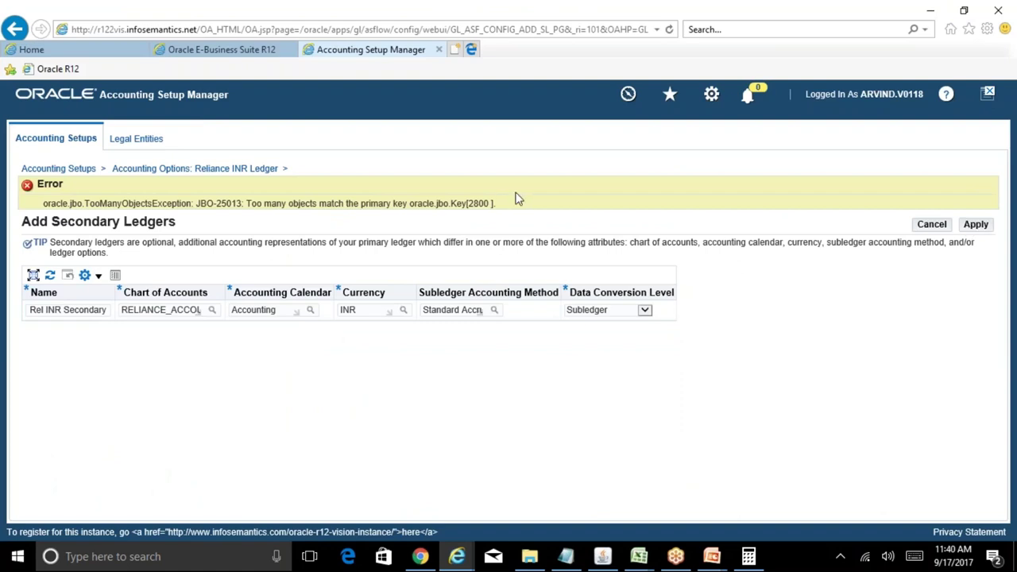
pyautogui.click(932, 225)
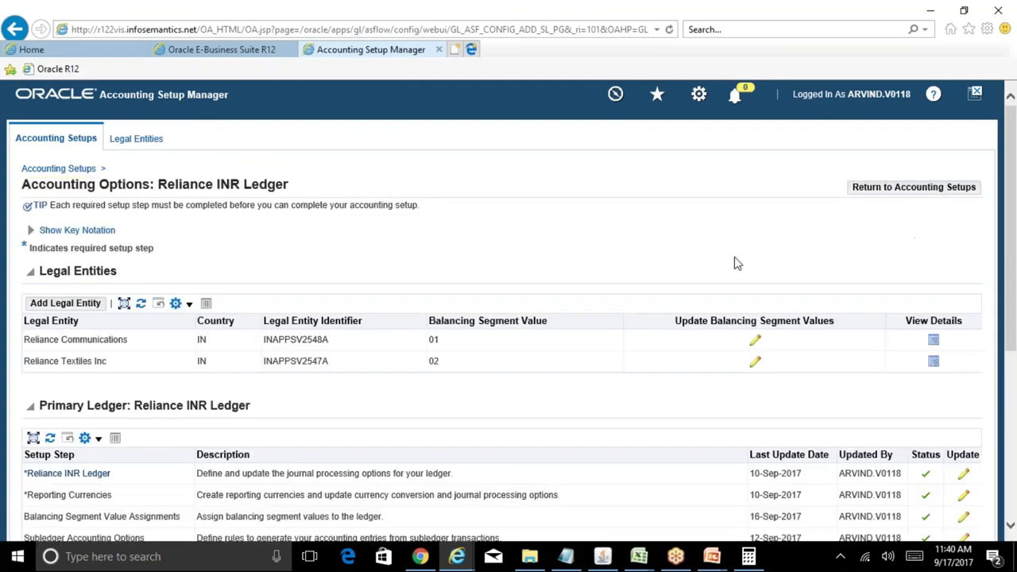
# Return to the accounting setups, search ledgers by Rel%INR%, and reopen the accounting options of Reliance INR Ledger
pyautogui.click(934, 188)
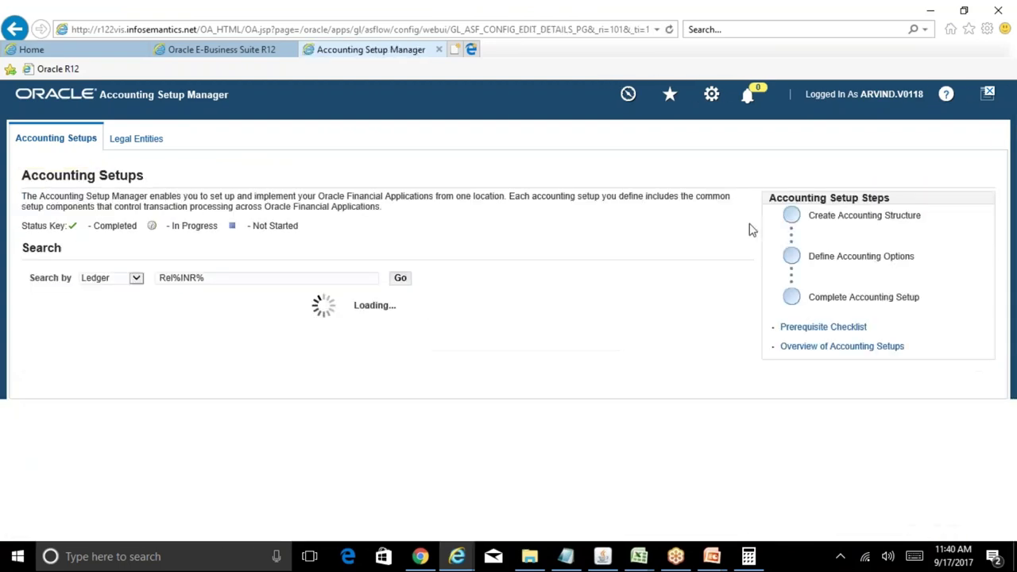
pyautogui.click(405, 279)
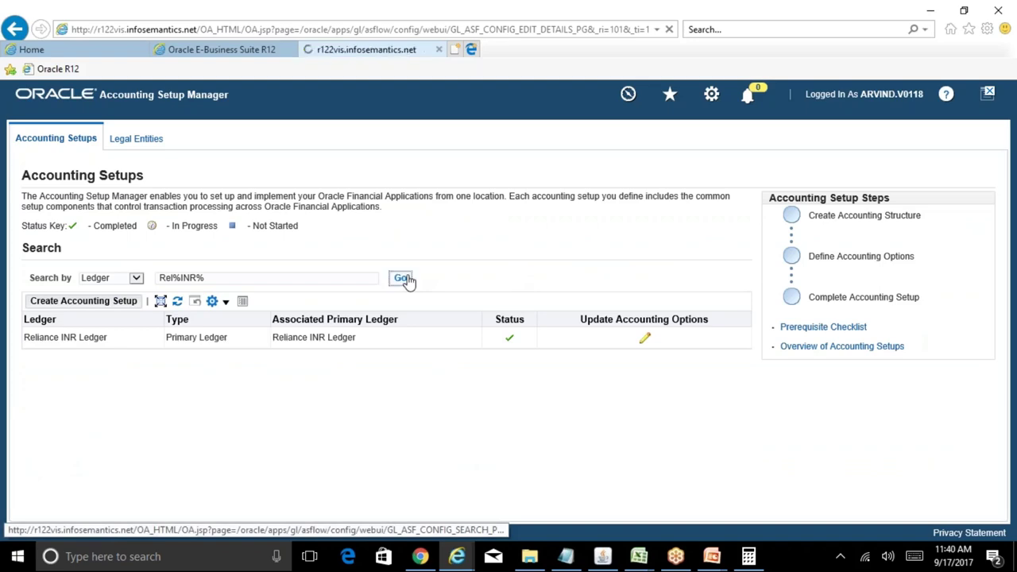
pyautogui.click(645, 339)
pyautogui.scroll(-4, 1013, 233)
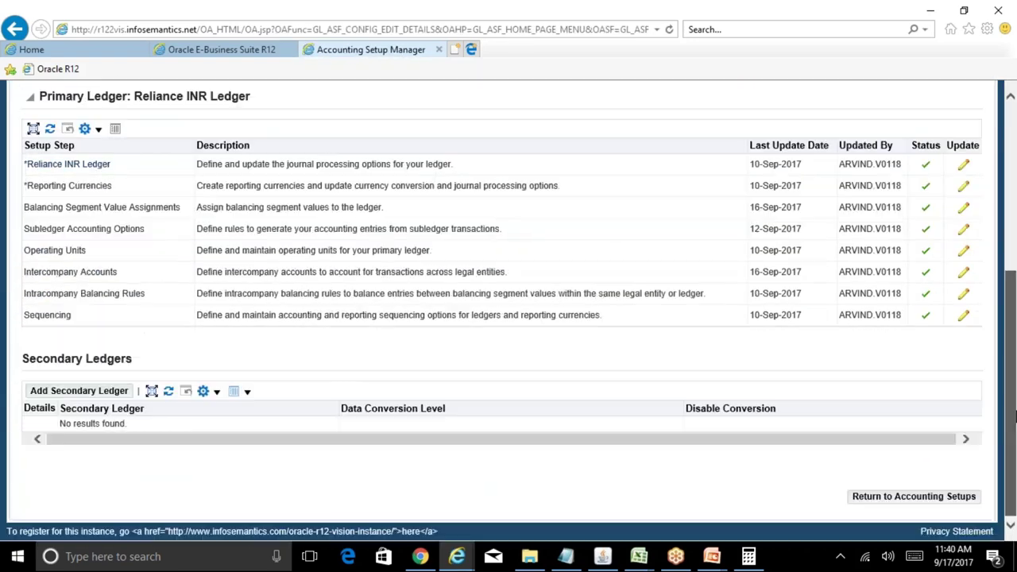
# Add a secondary ledger named Rel INR Secondary with the RELIANCE_ACCOUNTING_FLEXFIELD chart of accounts and the Accounting calendar with period type Month
pyautogui.click(107, 391)
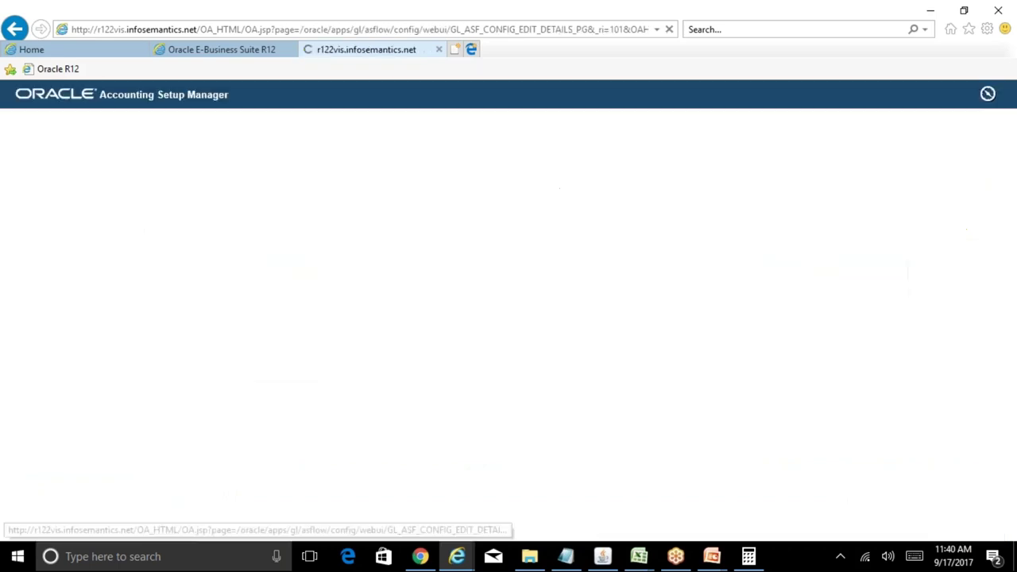
pyautogui.click(80, 332)
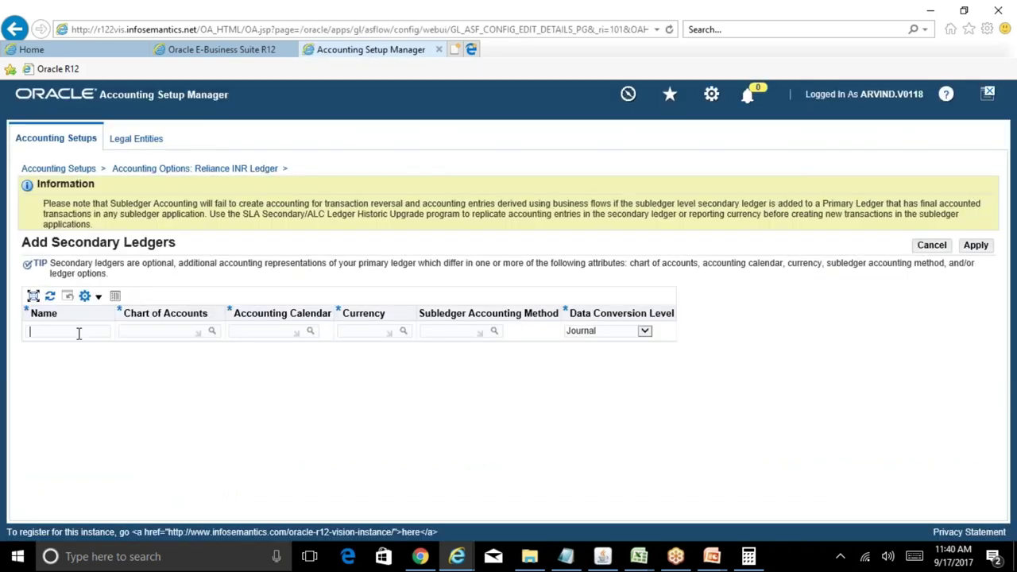
pyautogui.write('Rel INR Secondary')
pyautogui.press('Tab')
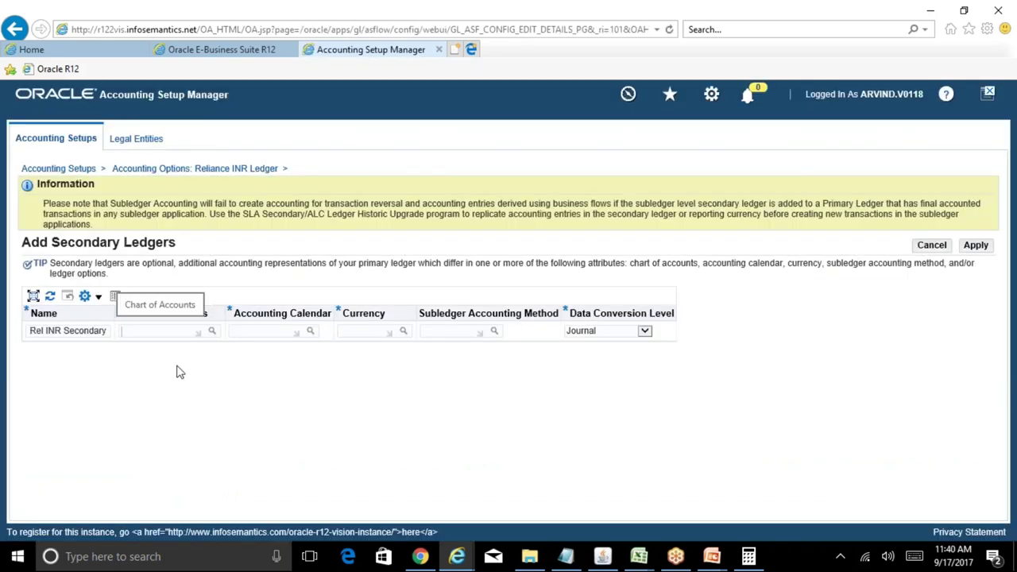
pyautogui.write('rel')
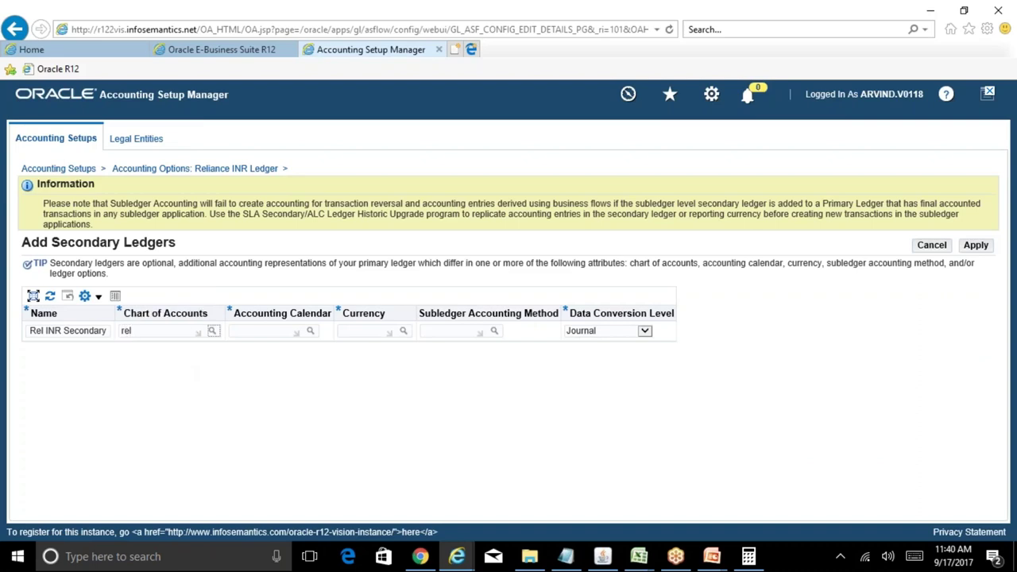
pyautogui.press('Tab')
pyautogui.write('accounting')
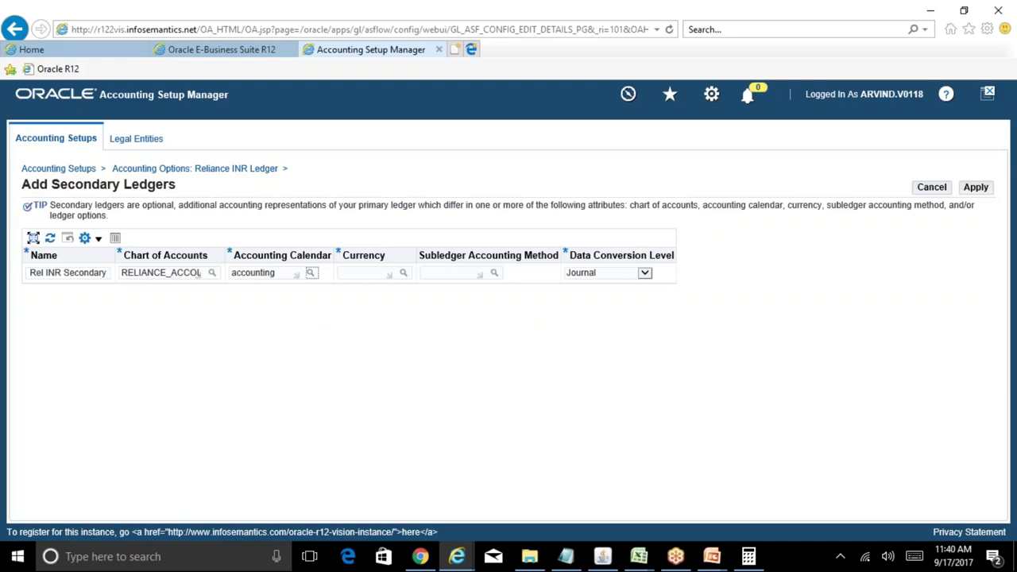
pyautogui.press('Tab')
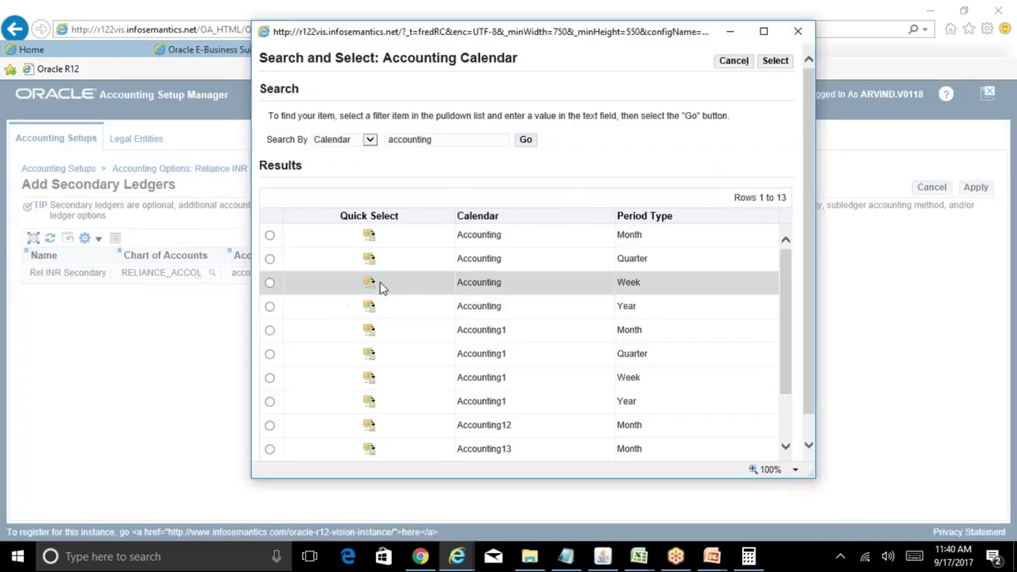
pyautogui.click(369, 239)
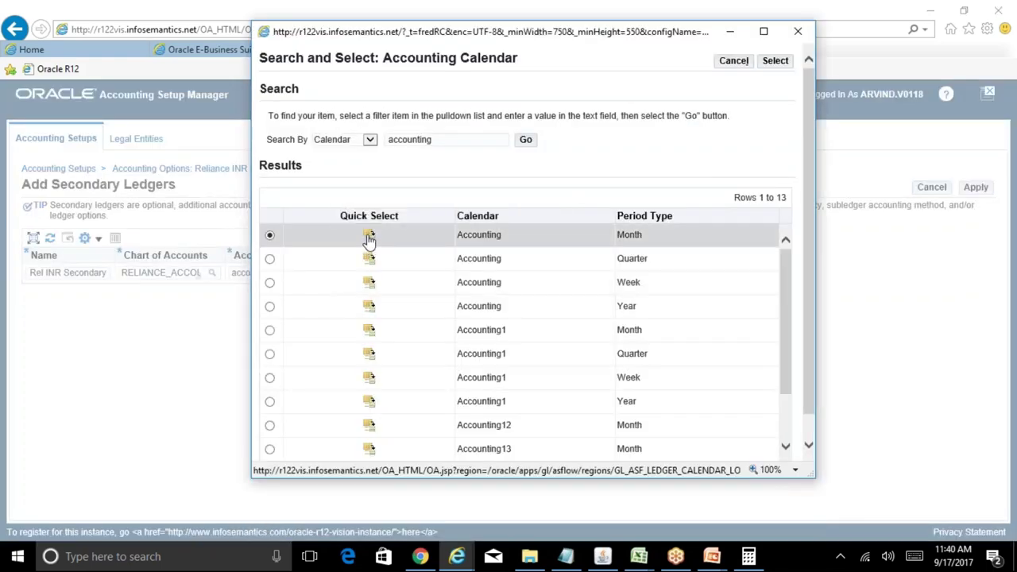
# Set the secondary ledger's currency to INR and its subledger accounting method to Standard Accrual
pyautogui.click(365, 272)
pyautogui.write('inr')
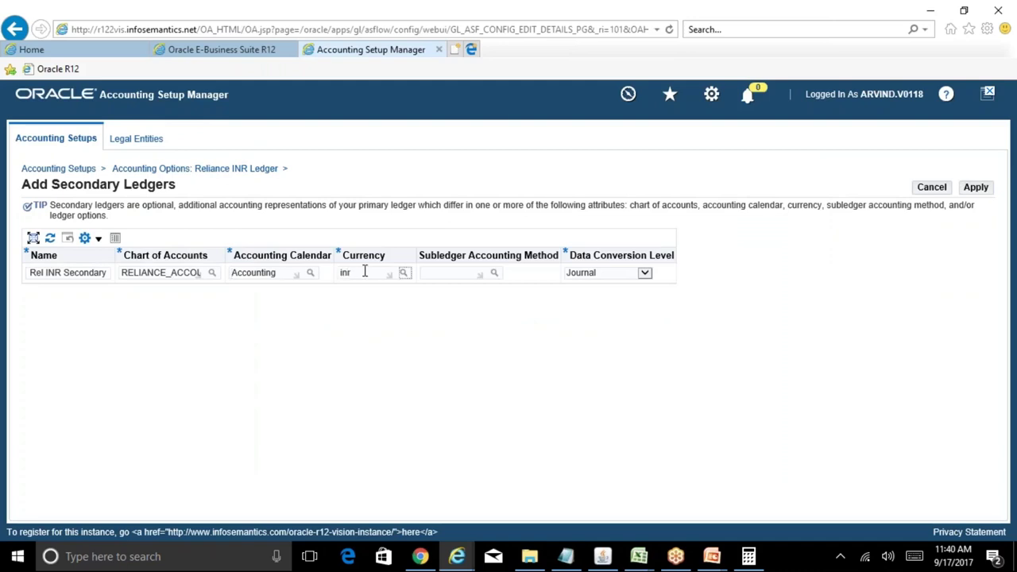
pyautogui.press('Tab')
pyautogui.write('standard')
pyautogui.press('Tab')
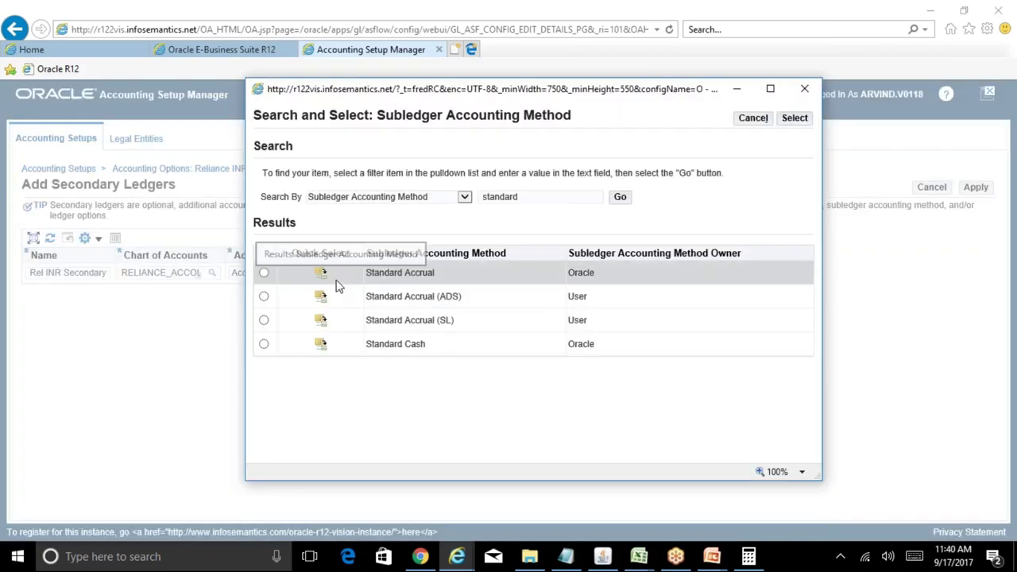
pyautogui.click(321, 272)
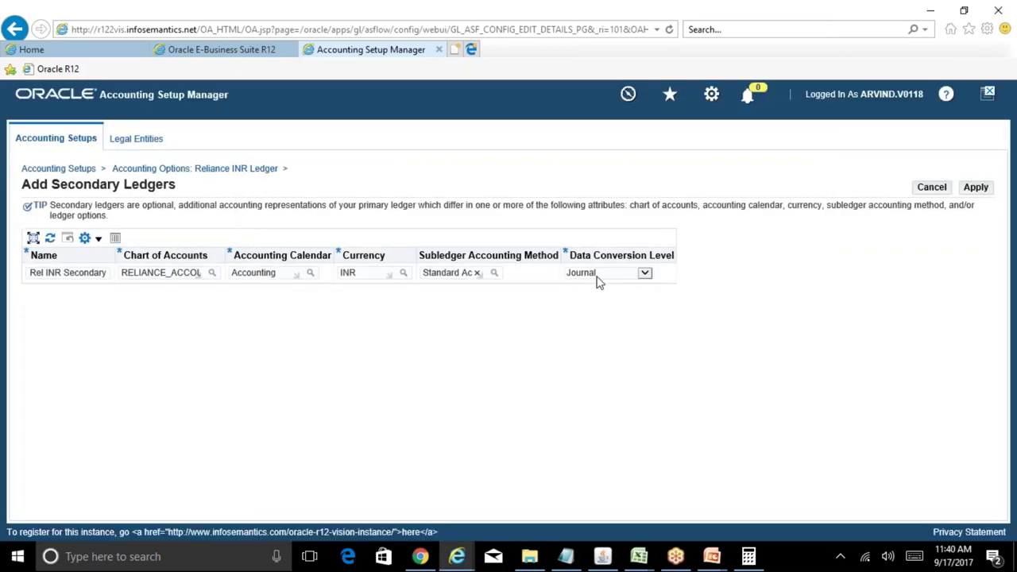
# Set the secondary ledger's data conversion level to Subledger and apply the new ledger
pyautogui.click(626, 275)
pyautogui.click(605, 283)
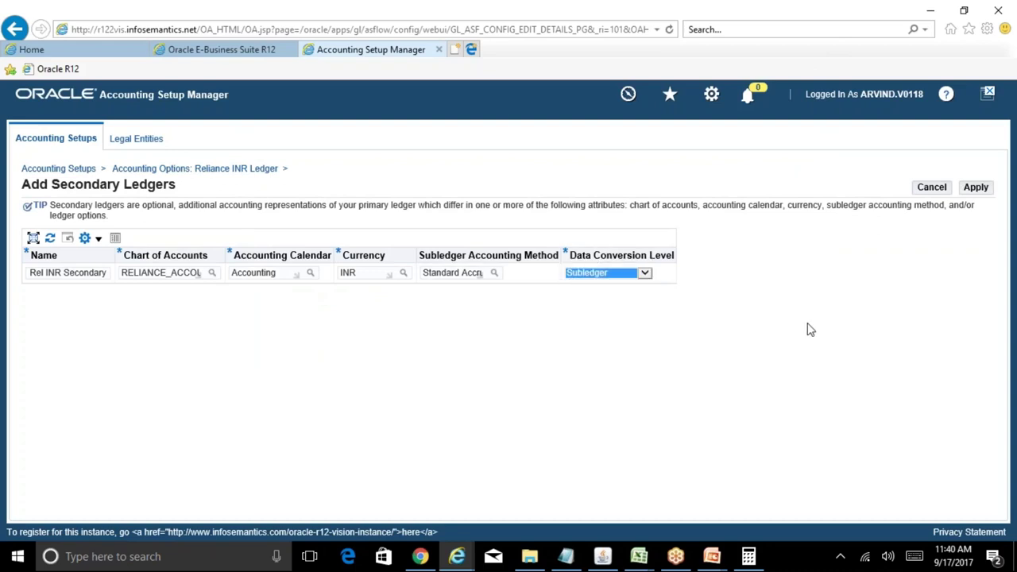
pyautogui.click(977, 189)
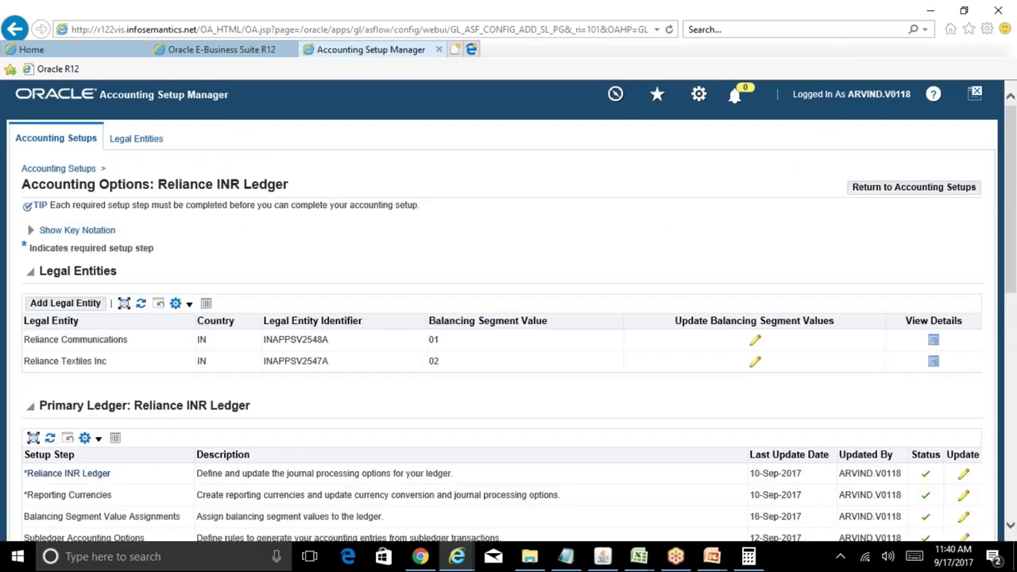
# Open the ledger options of Rel INR Secondary and set both its short name and description to Rel INR Secondary
pyautogui.moveTo(1013, 155); pyautogui.dragTo(1014, 379)
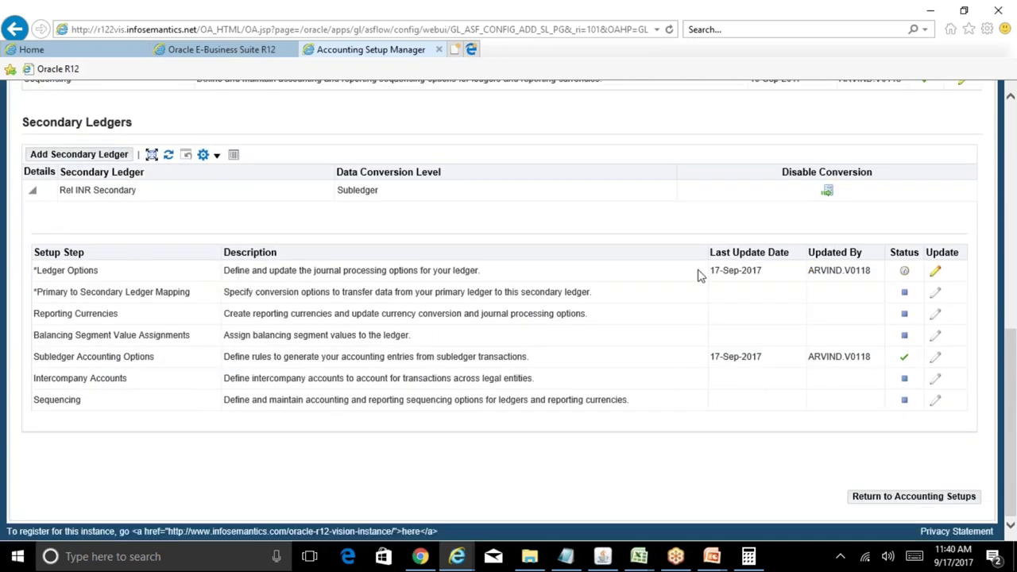
pyautogui.click(936, 271)
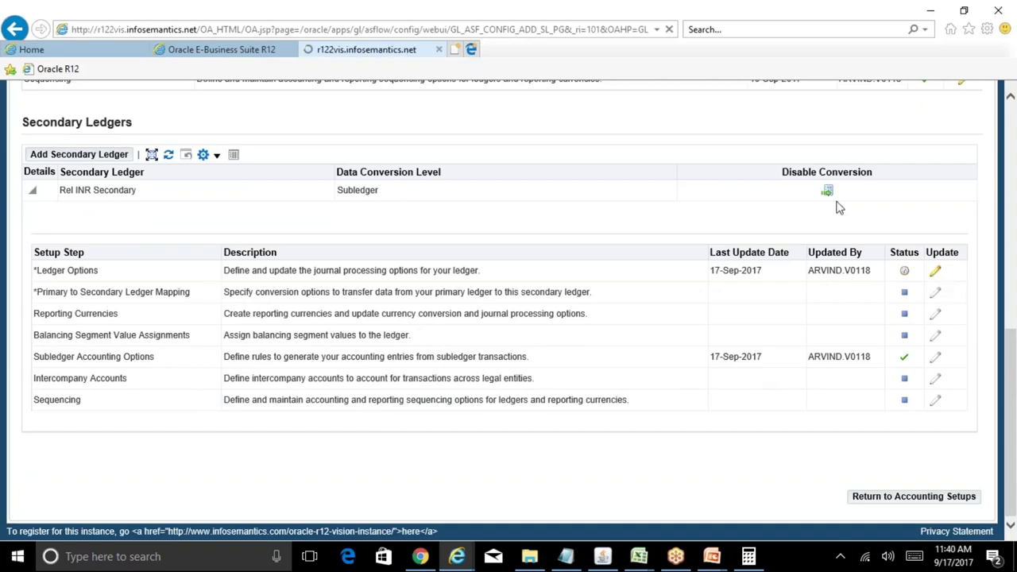
pyautogui.moveTo(427, 293); pyautogui.dragTo(314, 294)
pyautogui.hotkey('ctrl', 'c')
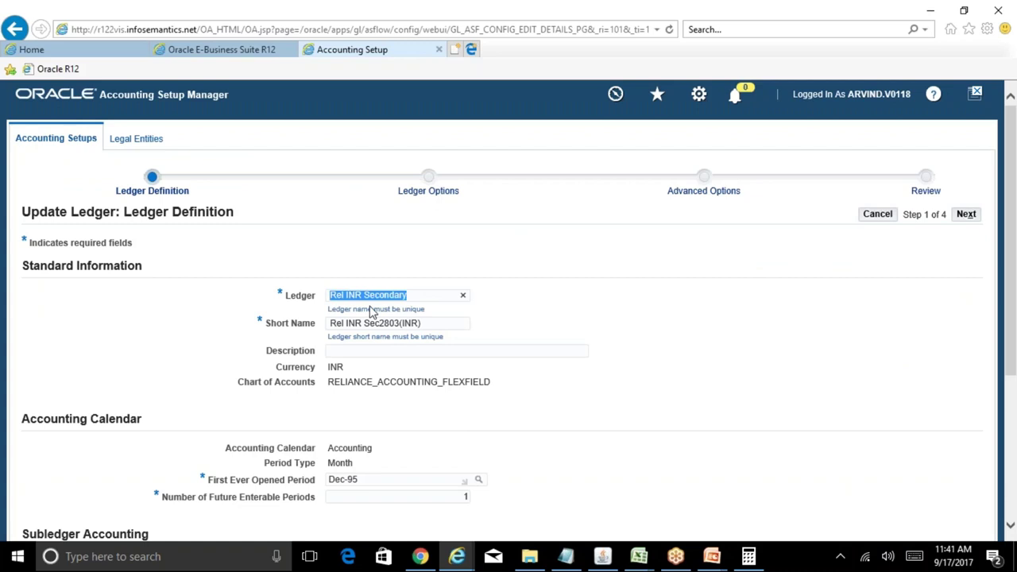
pyautogui.click(432, 324)
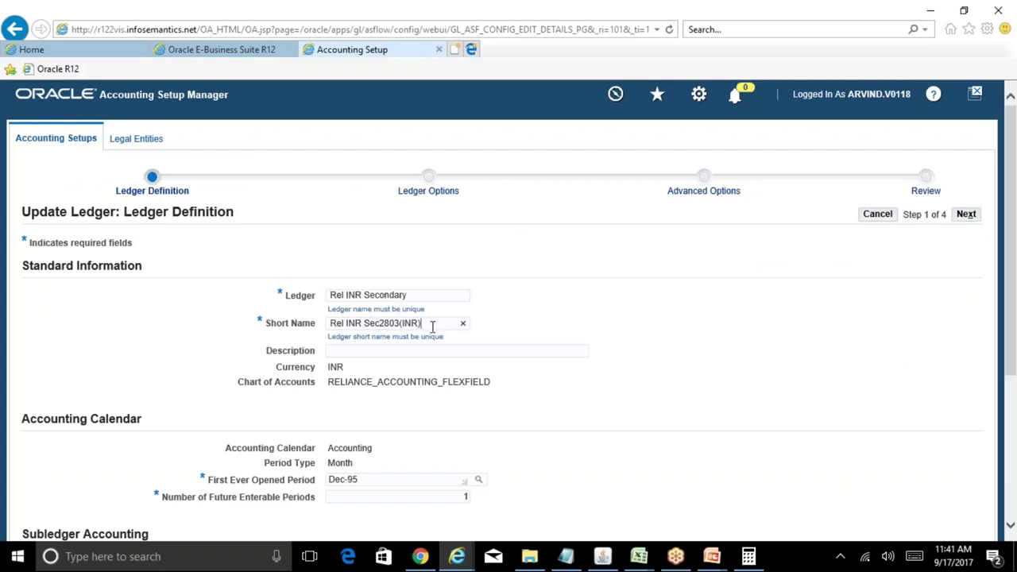
pyautogui.moveTo(438, 325); pyautogui.dragTo(309, 323)
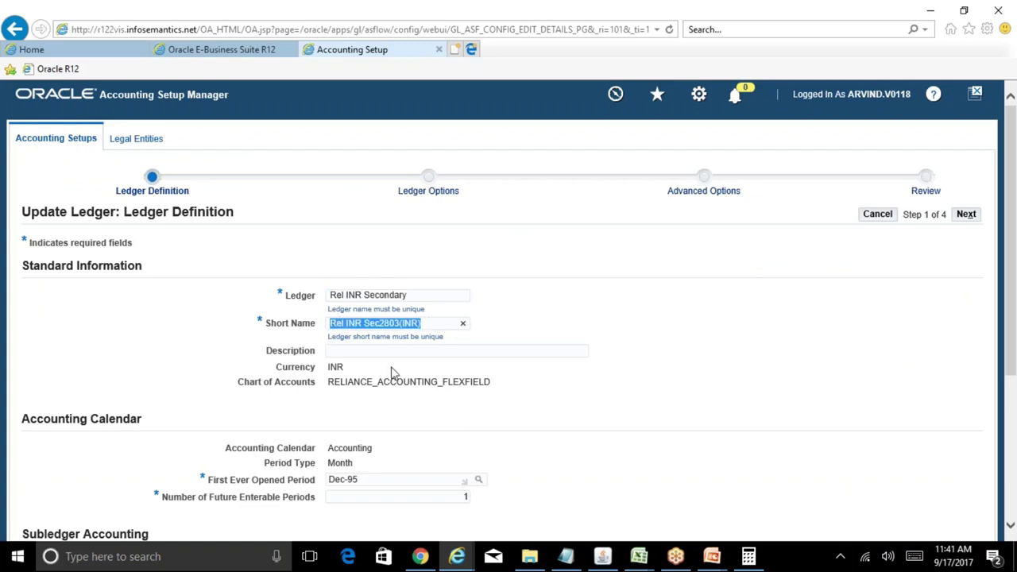
pyautogui.hotkey('ctrl', 'v')
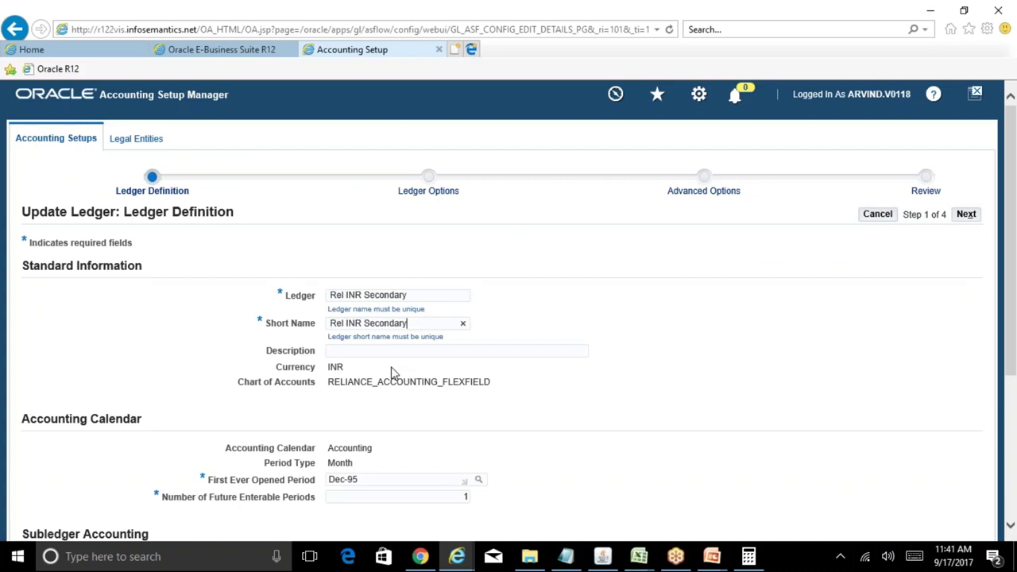
pyautogui.click(376, 353)
pyautogui.hotkey('ctrl', 'v')
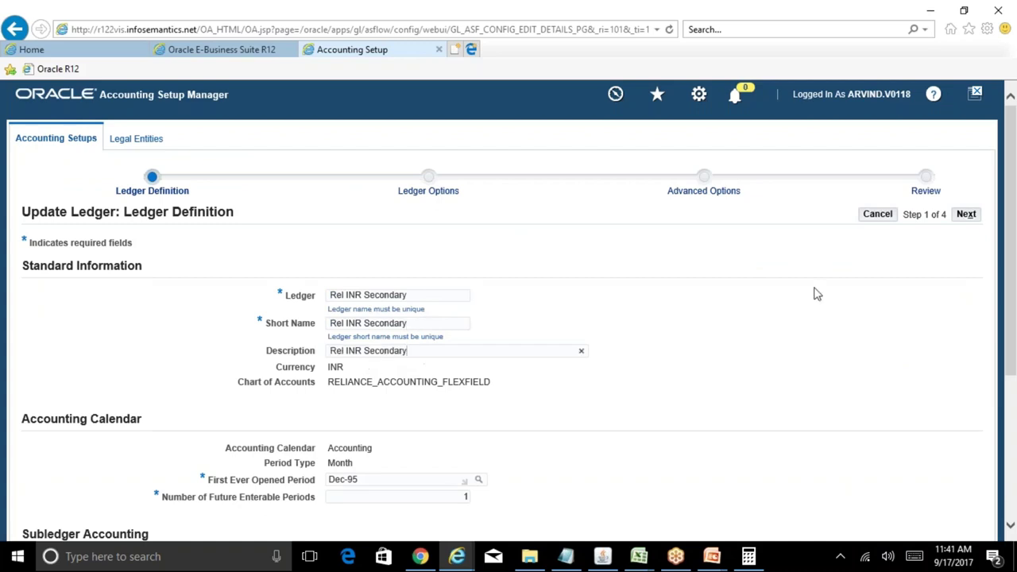
# Switch to the BR100_Financials_GL workbook and set the secondary ledger's currency to INR on sheet GL-13.12
pyautogui.moveTo(1014, 221); pyautogui.dragTo(1014, 308)
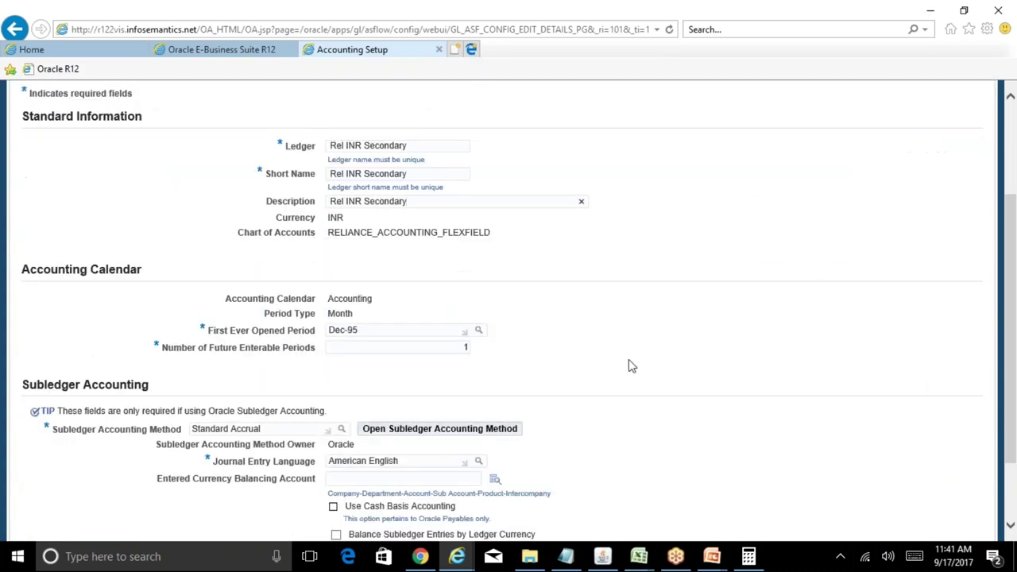
pyautogui.moveTo(644, 560)
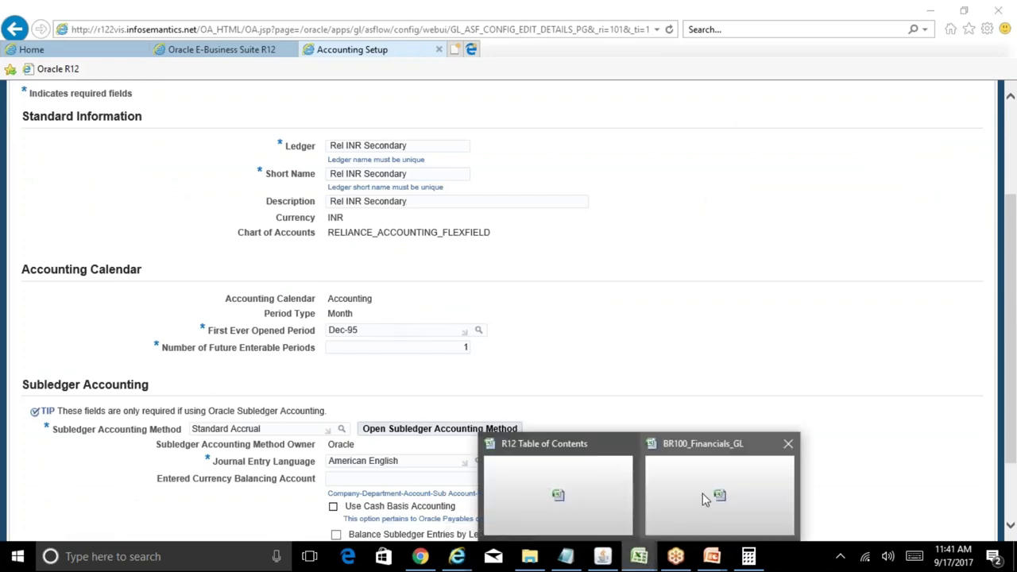
pyautogui.click(715, 495)
pyautogui.click(143, 348)
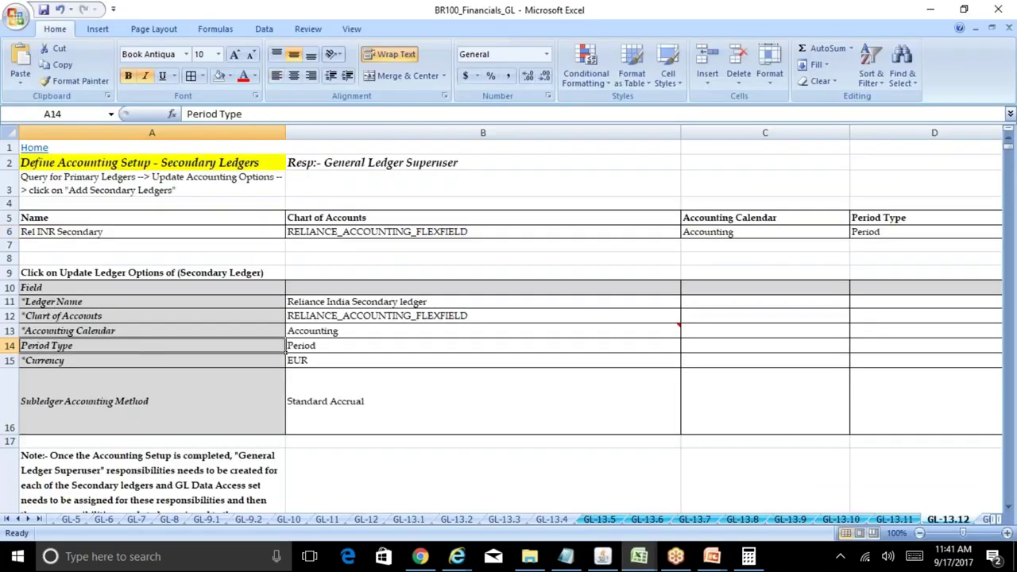
pyautogui.click(151, 360)
pyautogui.click(398, 360)
pyautogui.press('Return')
pyautogui.press('Return')
pyautogui.press('Return')
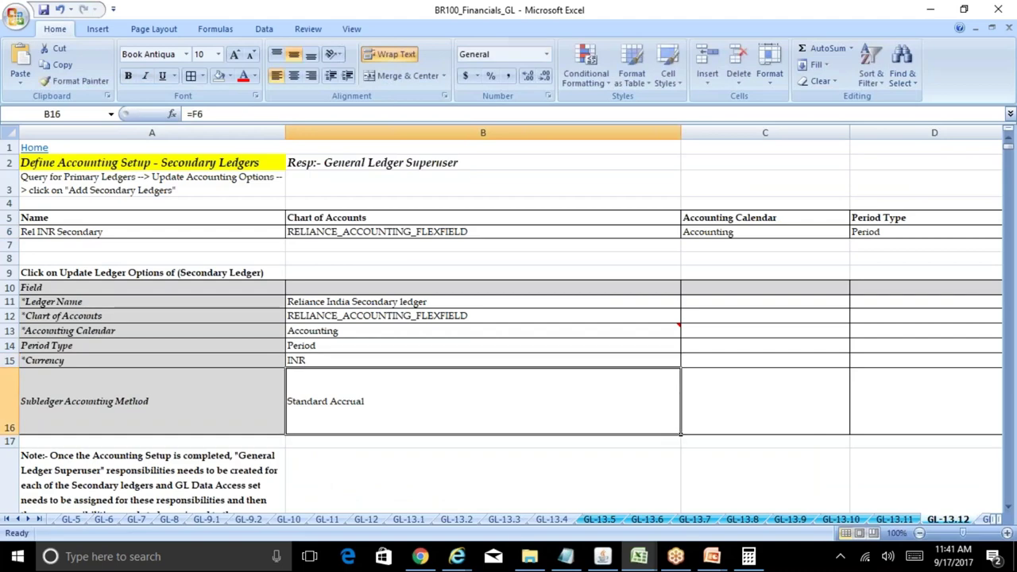
# Delete the General Ledger Superuser responsibilities note below the secondary ledger options table
pyautogui.press('Up')
pyautogui.press('Right')
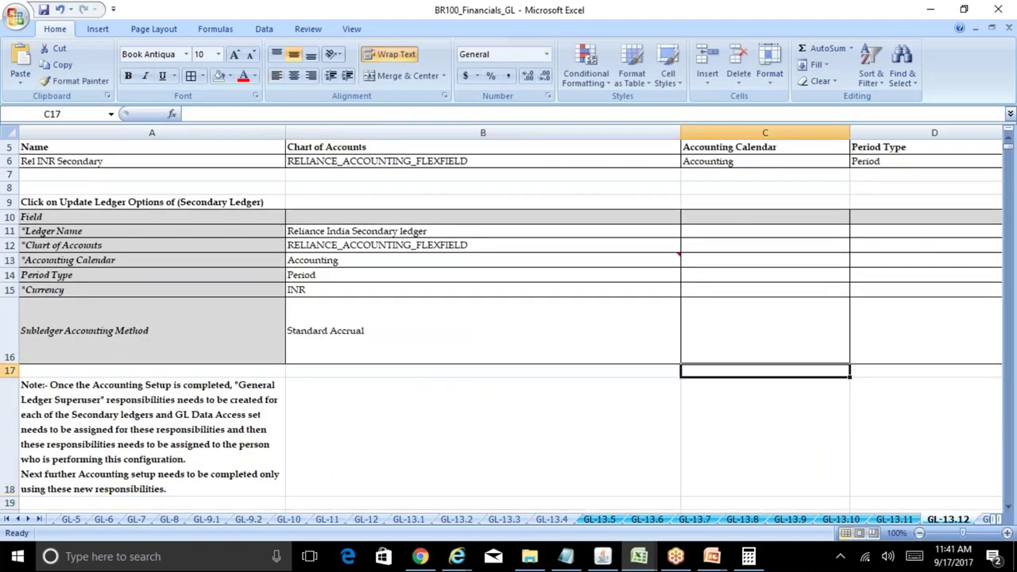
pyautogui.press('Right')
pyautogui.press('Right')
pyautogui.press('Home')
pyautogui.press('Down')
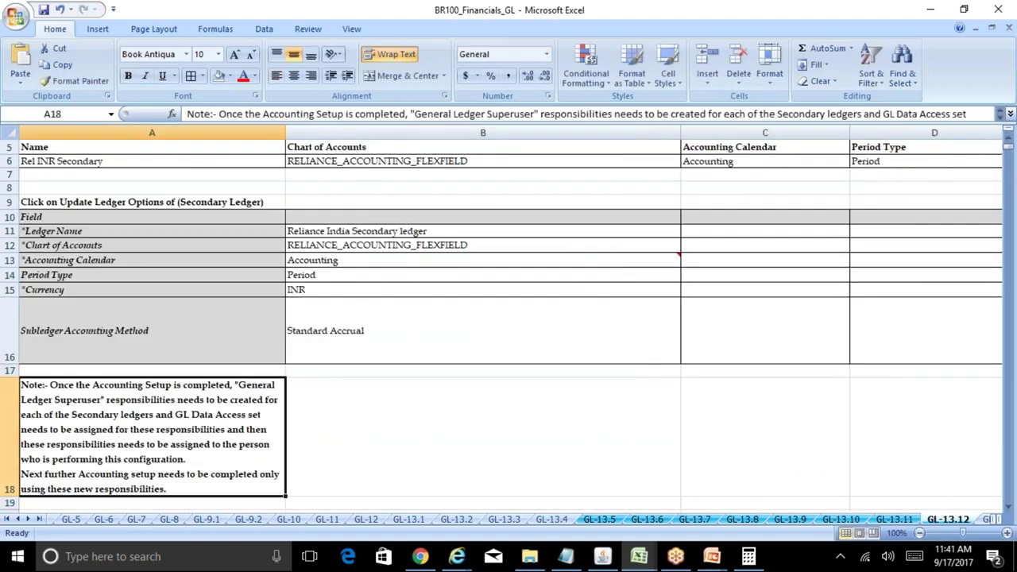
pyautogui.press('Delete')
pyautogui.press('Up')
# Enter Rel INR Secondary as the ledger name and short name in the Defining Accounting Representations table
pyautogui.press('Down')
pyautogui.press('Down')
pyautogui.press('Down')
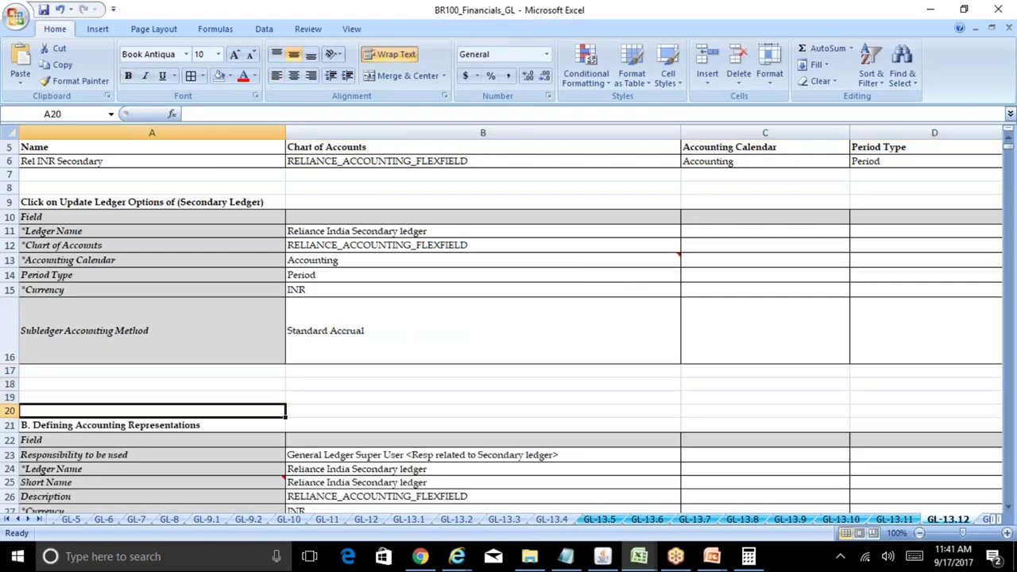
pyautogui.press('Down')
pyautogui.press('Down')
pyautogui.press('Down')
pyautogui.press('Down')
pyautogui.press('Down')
pyautogui.press('Down')
pyautogui.press('Down')
pyautogui.press('Down')
pyautogui.press('Down')
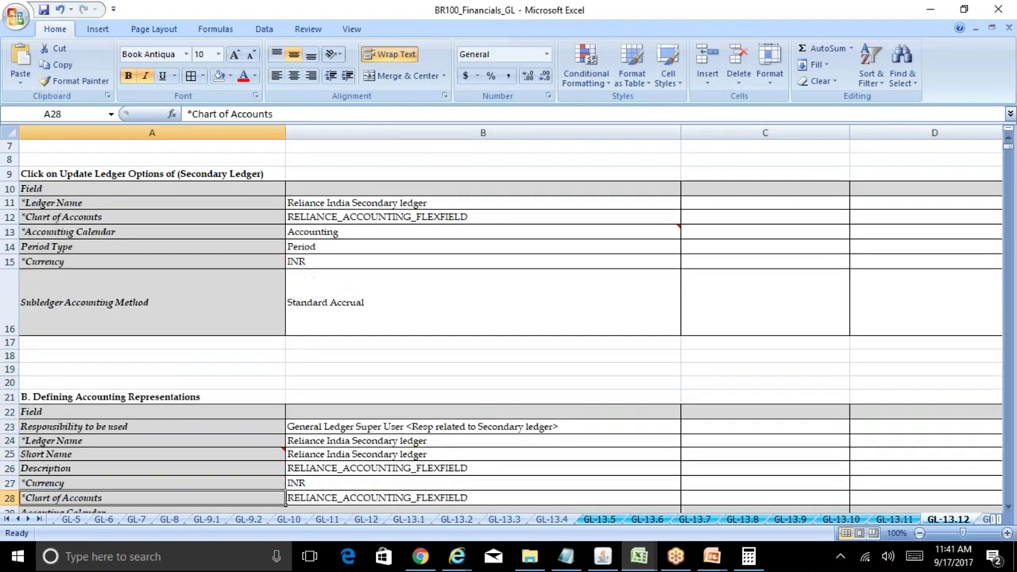
pyautogui.press('Up')
pyautogui.press('Up')
pyautogui.press('Up')
pyautogui.press('Up')
pyautogui.press('Up')
pyautogui.press('Up')
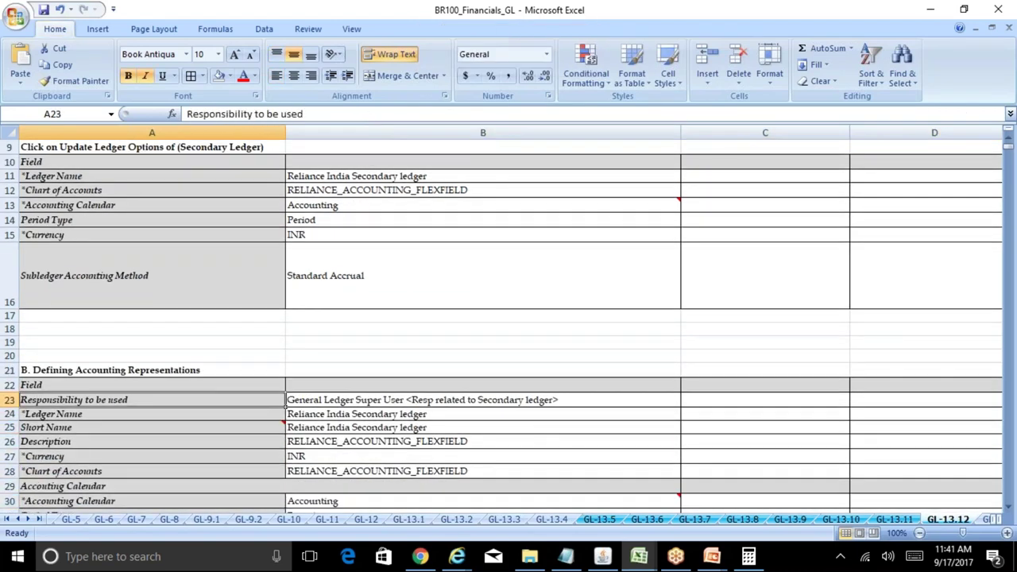
pyautogui.press('Right')
pyautogui.press('Down')
pyautogui.write('Rel INR Secondary')
pyautogui.press('Down')
pyautogui.write('Rel INR Secondary')
pyautogui.press('Down')
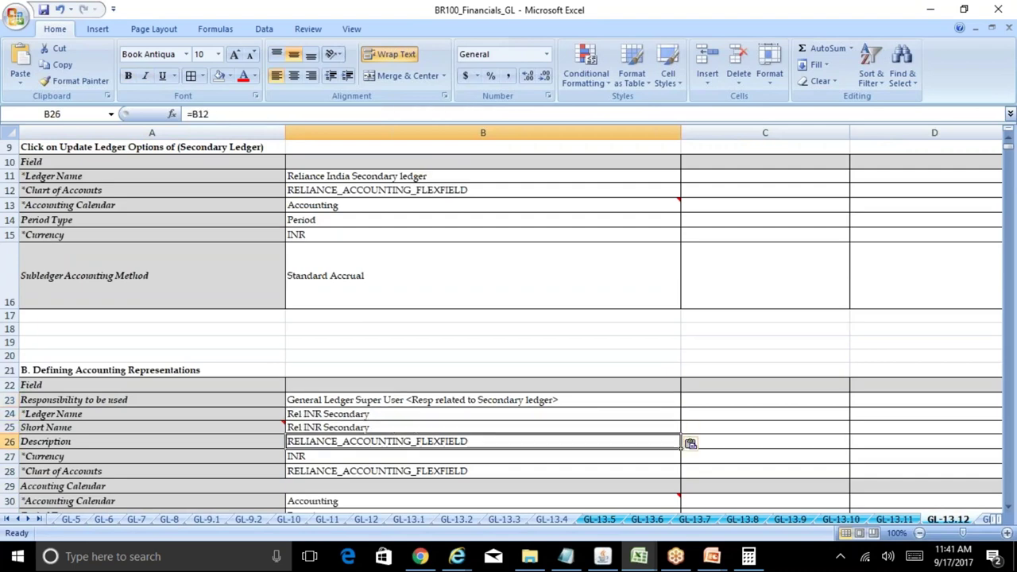
# Switch to the Oracle ledger definition, set the First Ever Opened Period to sep-17, and continue to the ledger options
pyautogui.press('Down')
pyautogui.press('Down')
pyautogui.press('Down')
pyautogui.press('Down')
pyautogui.press('Down')
pyautogui.press('Down')
pyautogui.press('Down')
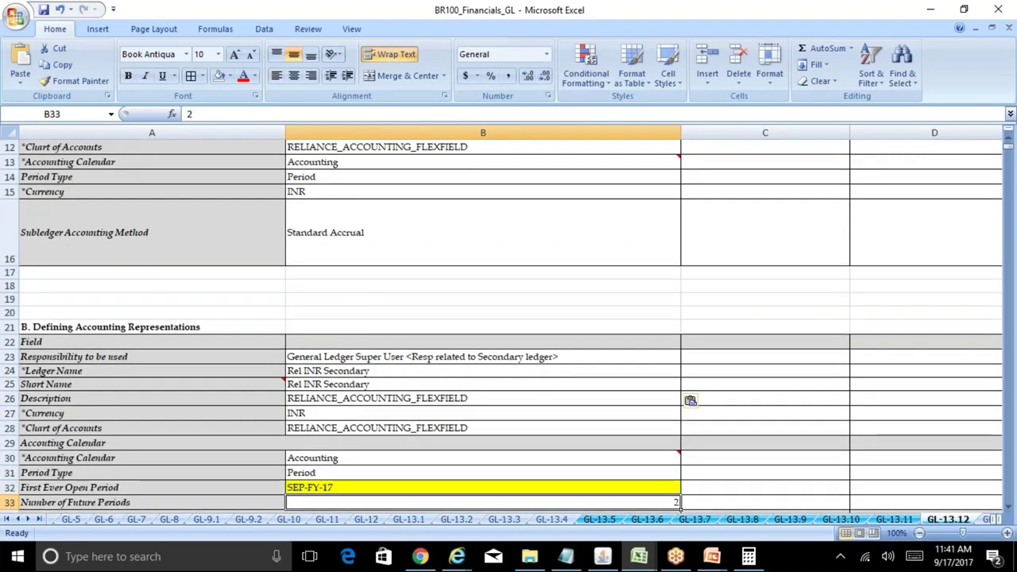
pyautogui.press('Up')
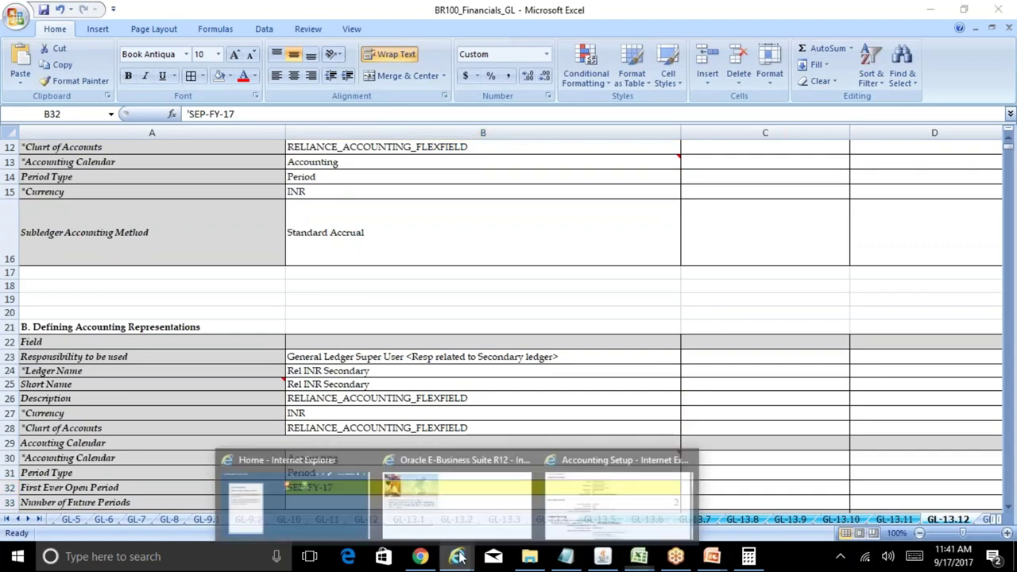
pyautogui.click(459, 558)
pyautogui.moveTo(372, 332); pyautogui.dragTo(264, 322)
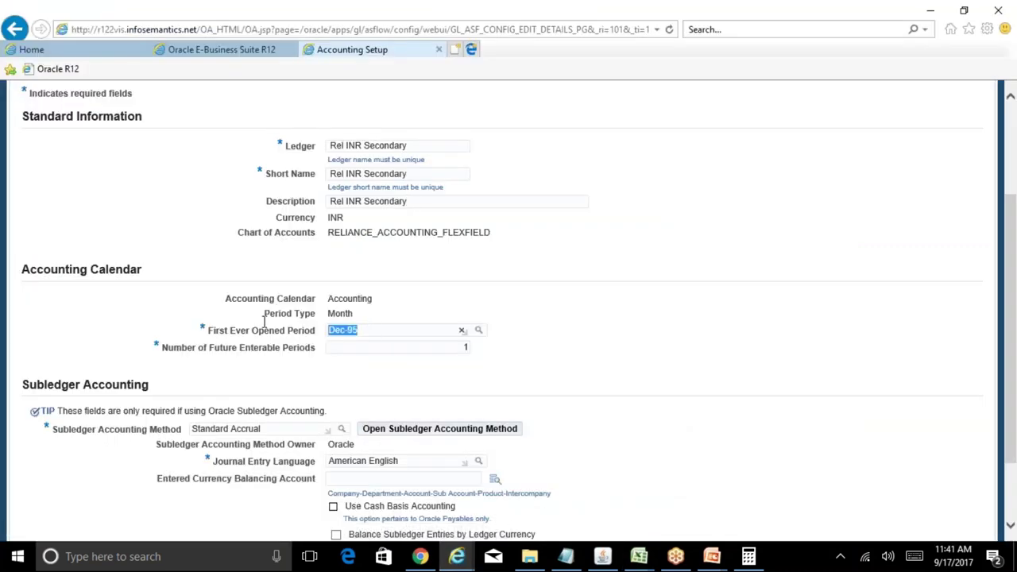
pyautogui.write('sep-17')
pyautogui.press('Tab')
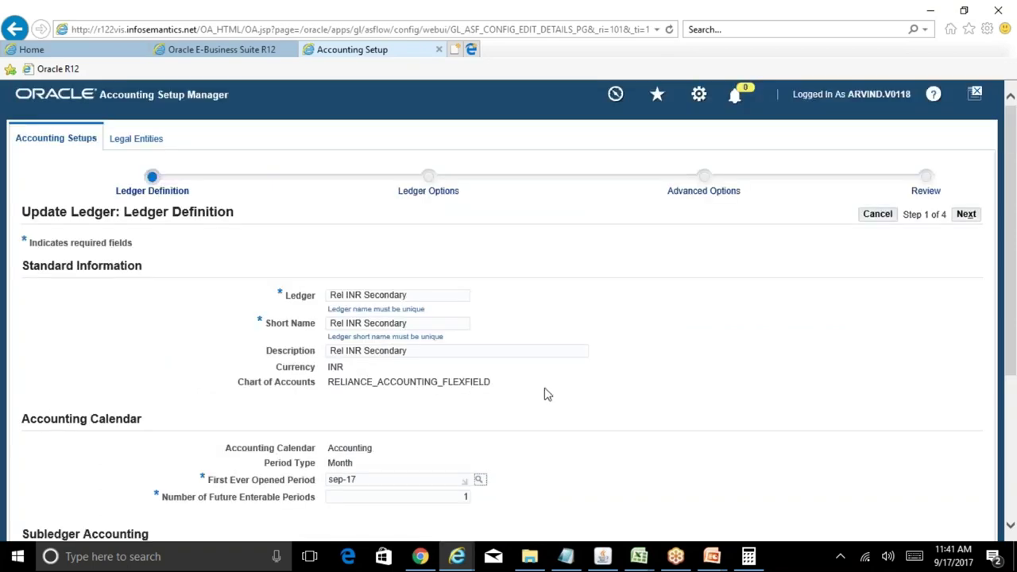
pyautogui.moveTo(1013, 205); pyautogui.dragTo(1013, 316)
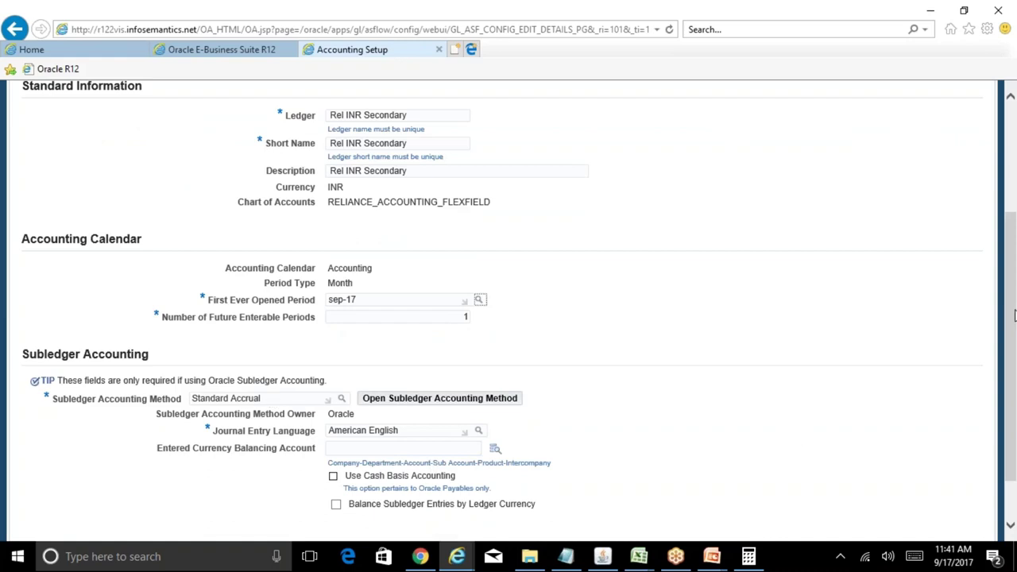
pyautogui.scroll(-2, 1014, 316)
pyautogui.click(964, 497)
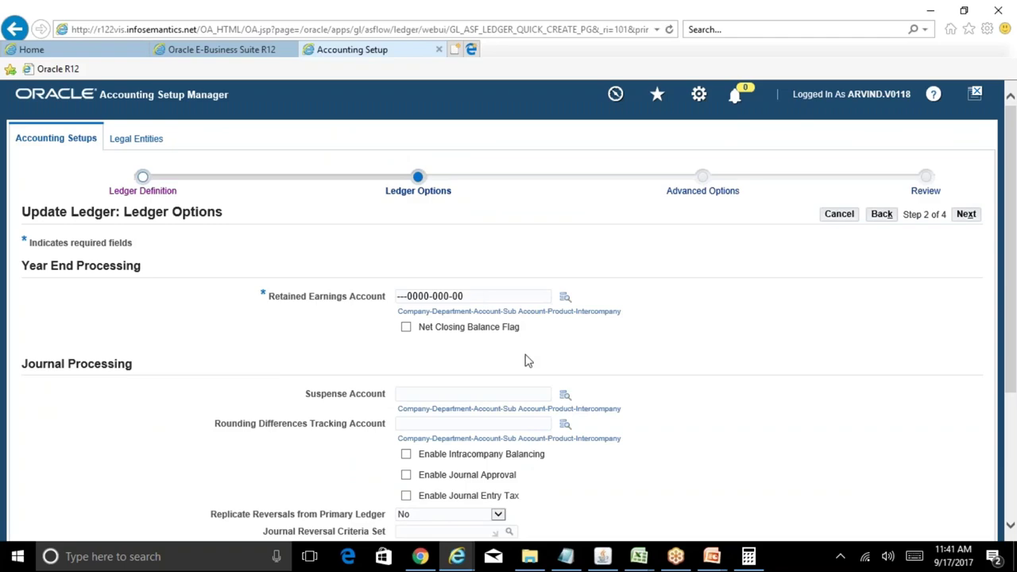
pyautogui.hotkey('alt', 'Tab')
pyautogui.scroll(-3, 509, 318)
pyautogui.scroll(1, 509, 317)
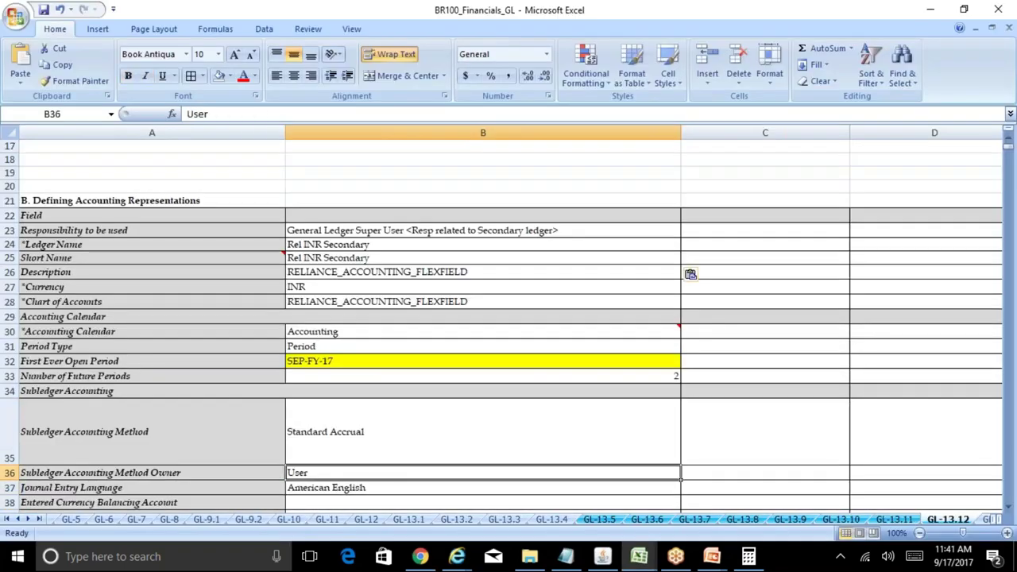
pyautogui.press('Down')
pyautogui.press('Down')
pyautogui.press('Down')
pyautogui.press('Down')
pyautogui.press('Down')
pyautogui.press('Down')
pyautogui.press('Down')
pyautogui.press('Down')
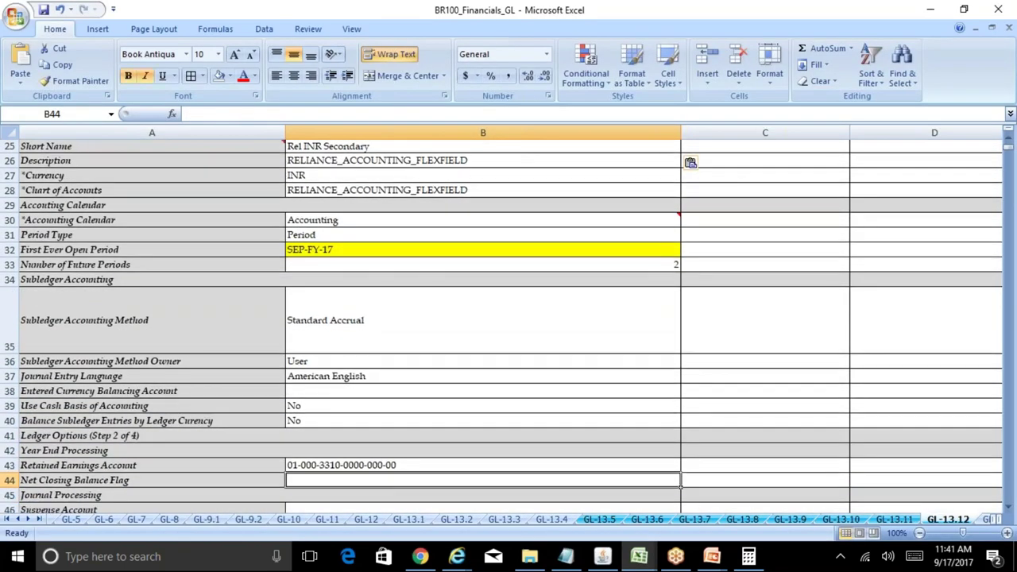
pyautogui.click(482, 465)
pyautogui.moveTo(301, 114); pyautogui.dragTo(188, 114)
pyautogui.hotkey('ctrl', 'c')
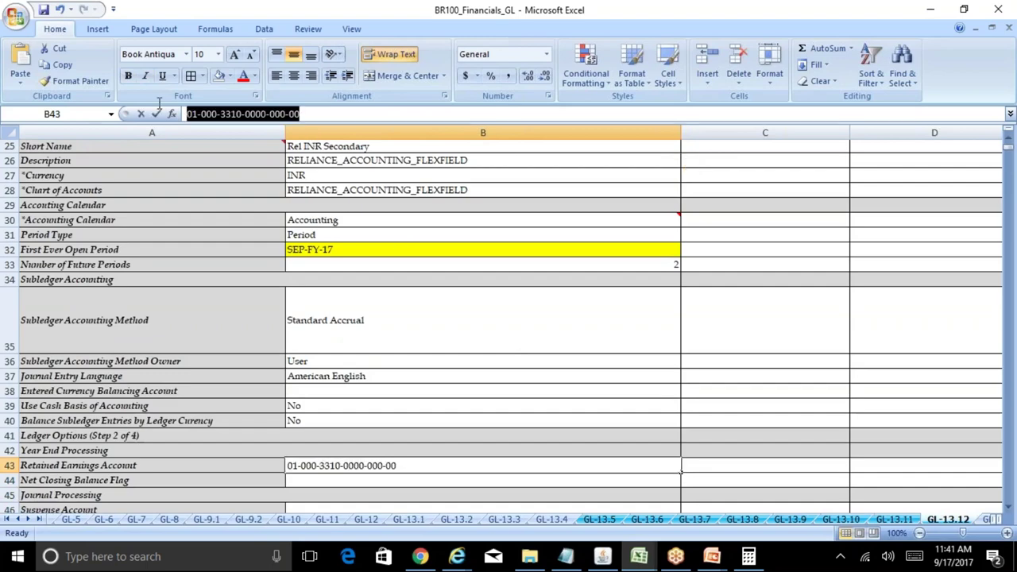
pyautogui.press('Escape')
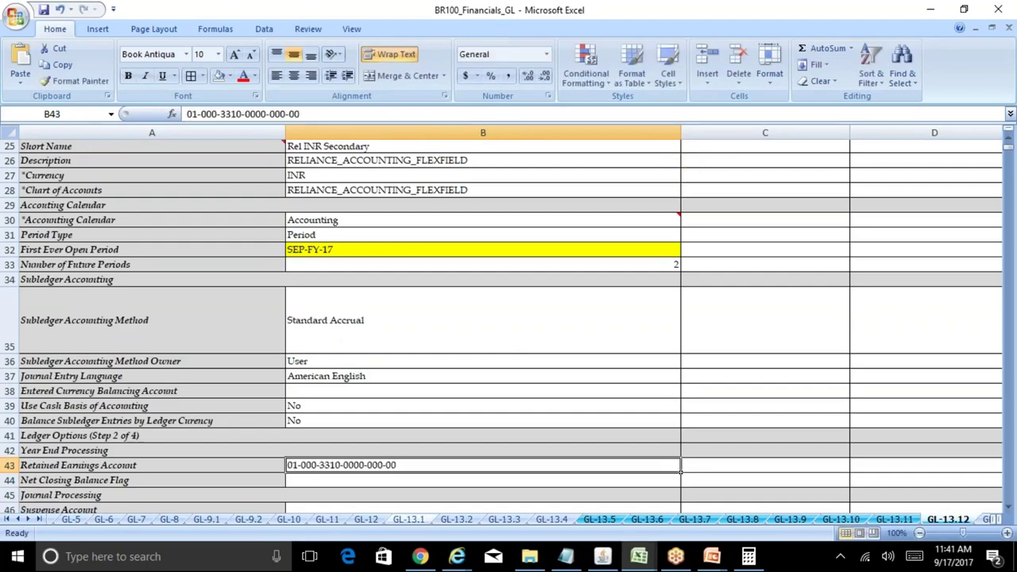
pyautogui.click(457, 557)
pyautogui.click(636, 520)
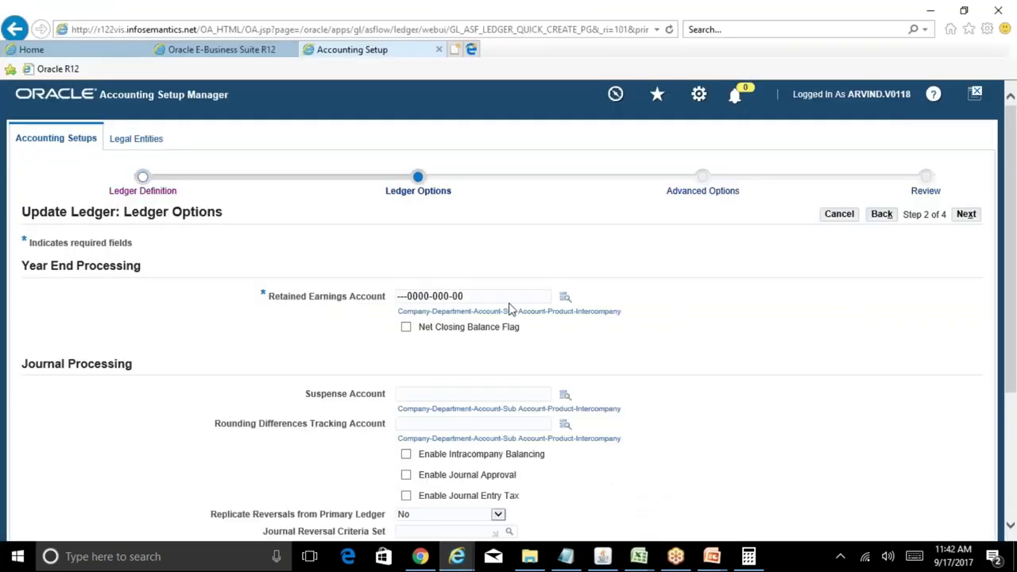
pyautogui.moveTo(475, 296); pyautogui.dragTo(350, 281)
pyautogui.hotkey('ctrl', 'v')
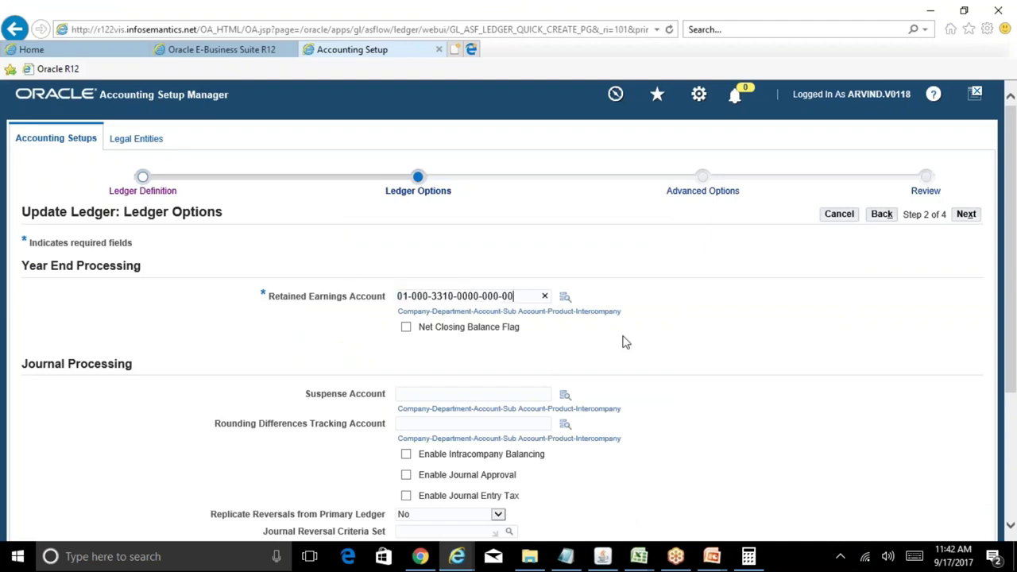
# Enable intracompany balancing and set Replicate Reversals from Primary Ledger to All
pyautogui.scroll(-3, 1007, 282)
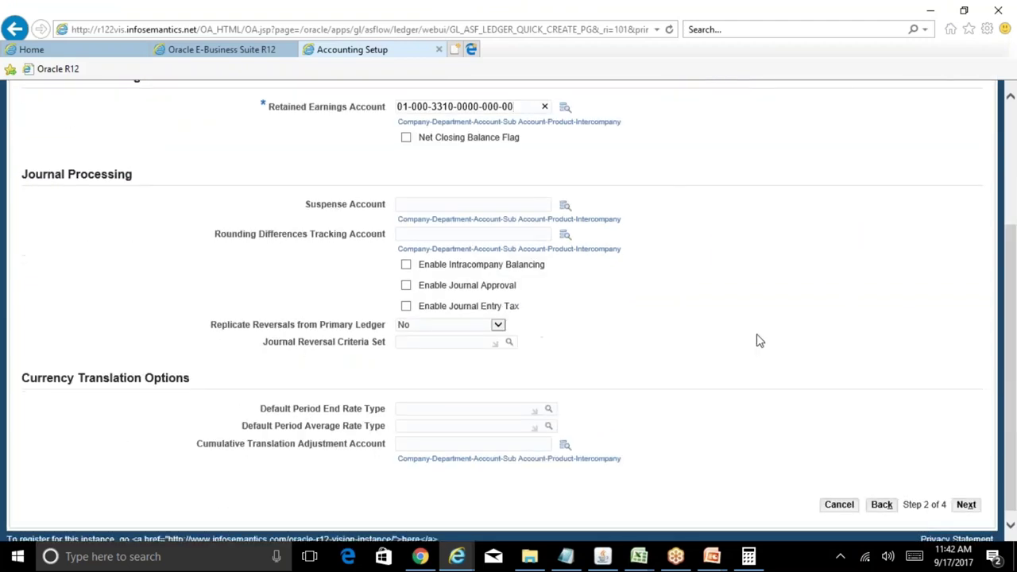
pyautogui.click(406, 265)
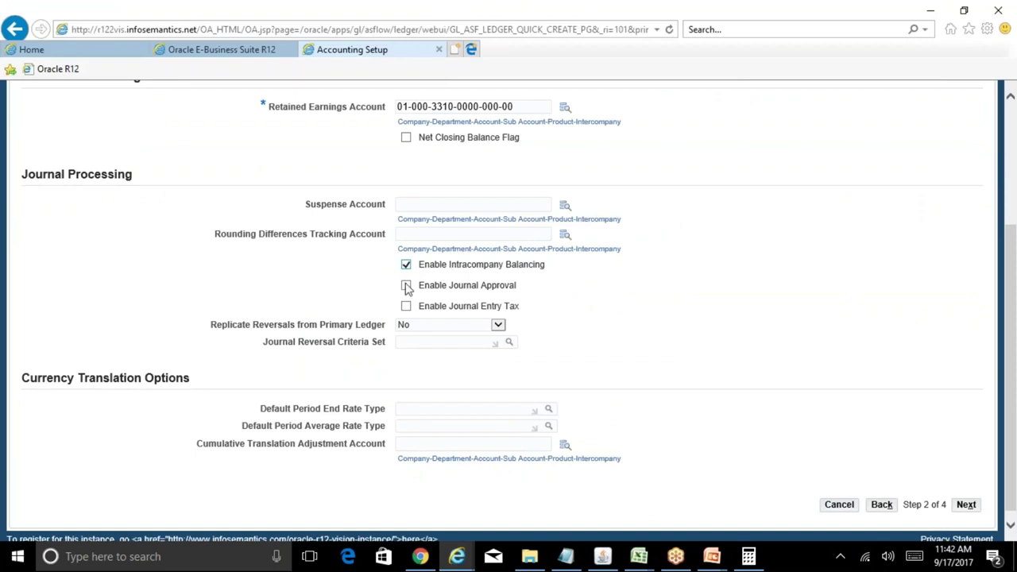
pyautogui.click(422, 326)
pyautogui.click(419, 305)
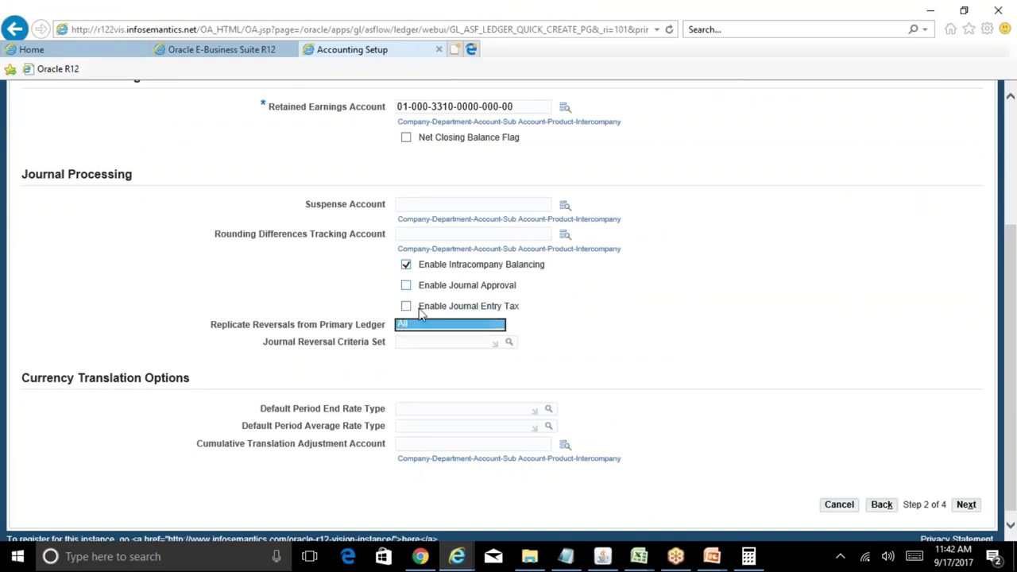
pyautogui.click(433, 342)
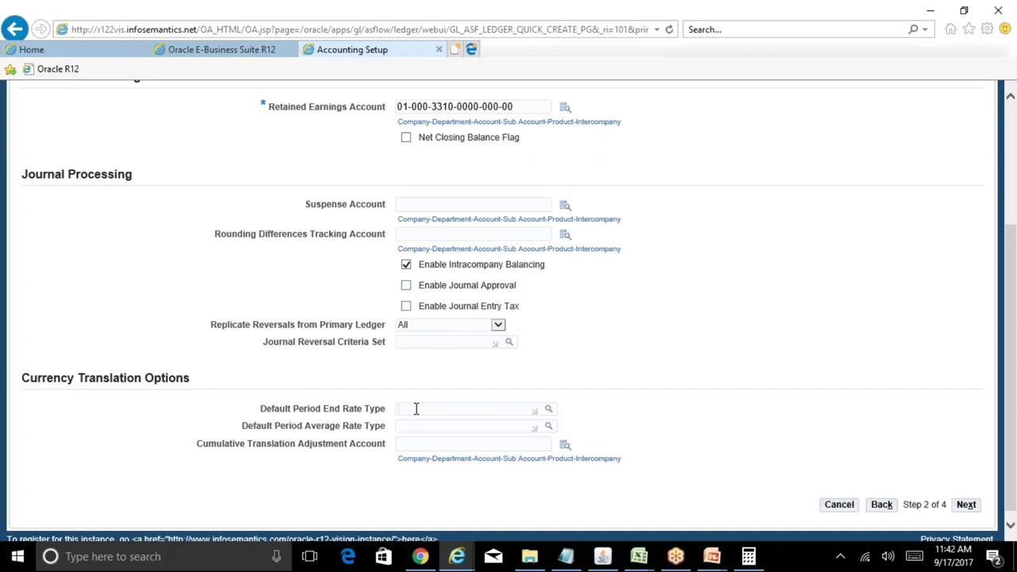
# Set the Default Period End Rate Type to Corporate and the Default Period Average Rate Type to Period Average1
pyautogui.write('corporate')
pyautogui.press('Tab')
pyautogui.moveTo(1012, 248); pyautogui.dragTo(1013, 334)
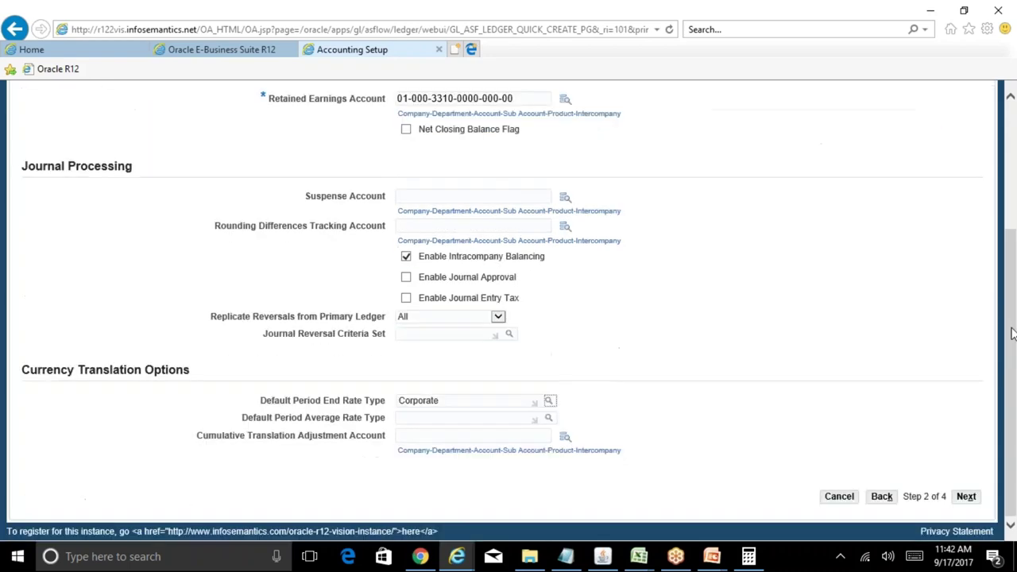
pyautogui.click(475, 421)
pyautogui.write('period%Ave%')
pyautogui.press('Tab')
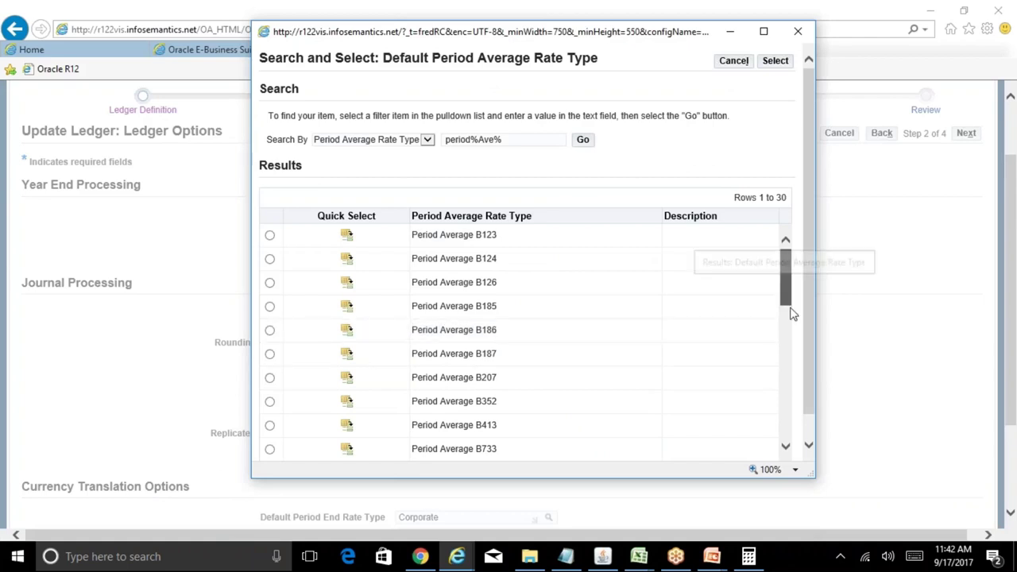
pyautogui.moveTo(790, 311); pyautogui.dragTo(799, 352)
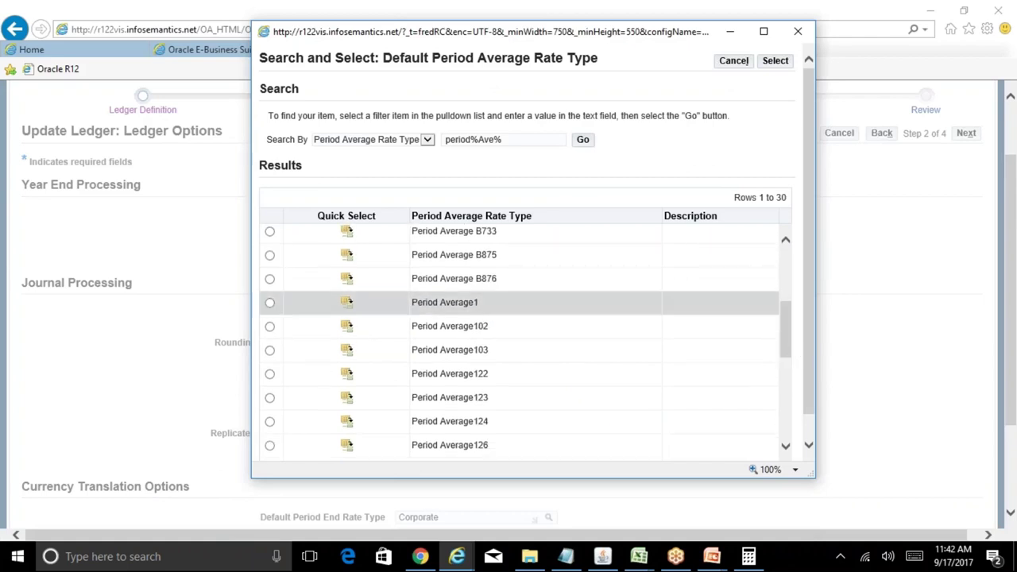
pyautogui.click(350, 303)
pyautogui.scroll(-1, 1013, 286)
pyautogui.scroll(-1, 1013, 286)
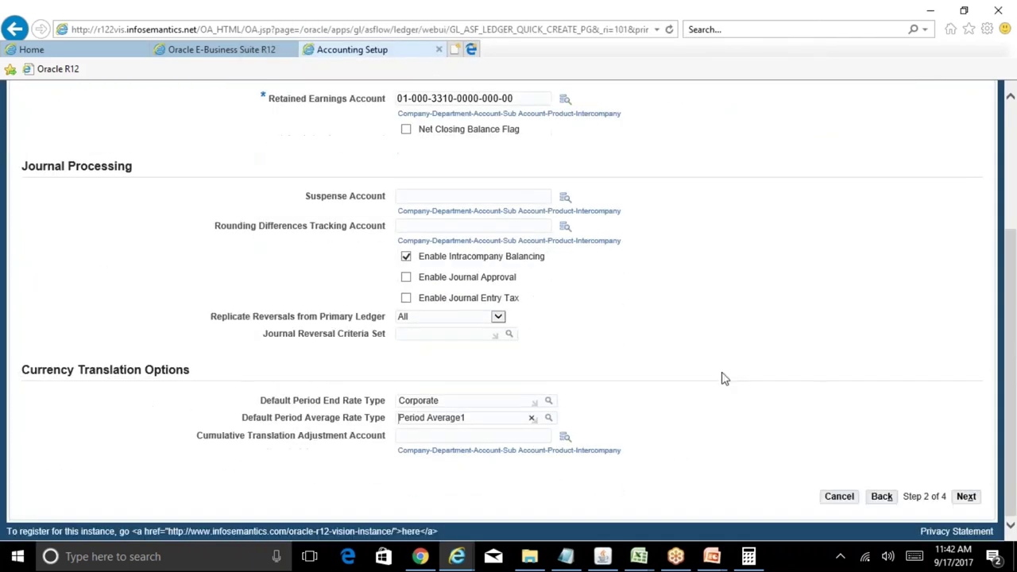
pyautogui.click(489, 437)
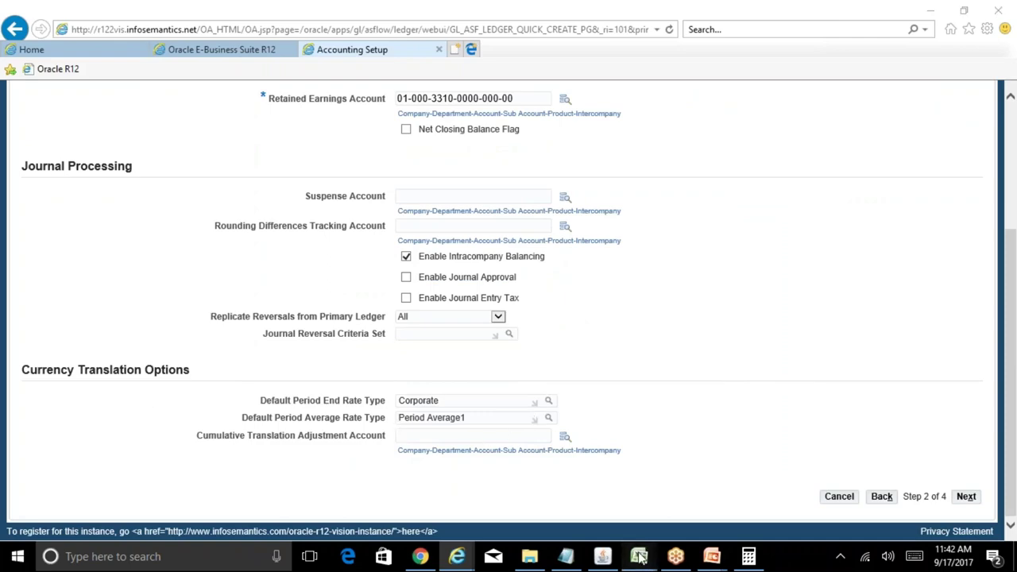
pyautogui.moveTo(639, 555)
pyautogui.click(681, 518)
pyautogui.press('Down')
pyautogui.press('Down')
pyautogui.press('Down')
pyautogui.press('Down')
pyautogui.press('Down')
pyautogui.press('Down')
pyautogui.press('Down')
pyautogui.press('Down')
pyautogui.press('Down')
pyautogui.press('Down')
pyautogui.press('Down')
pyautogui.press('Down')
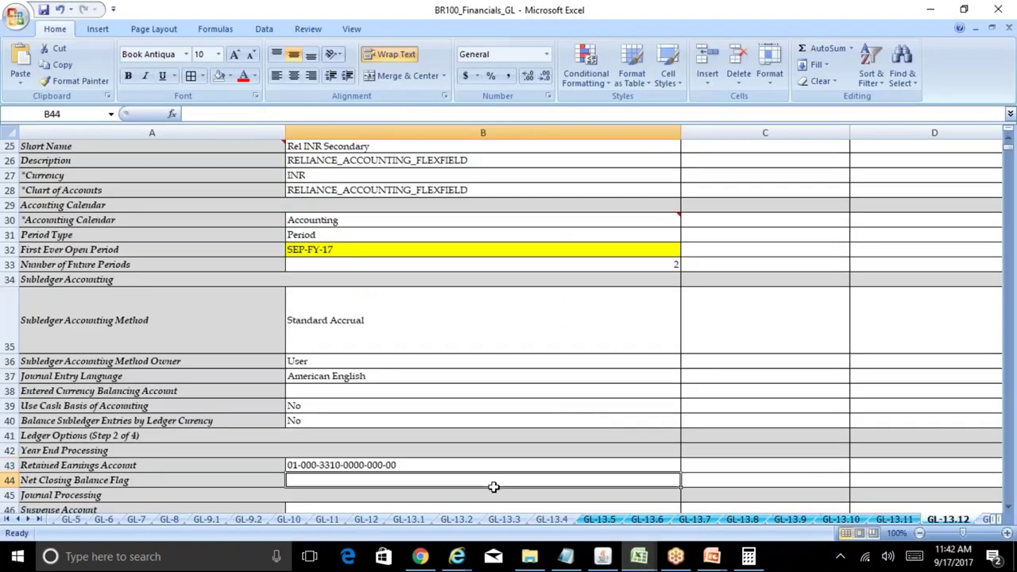
pyautogui.press('Down')
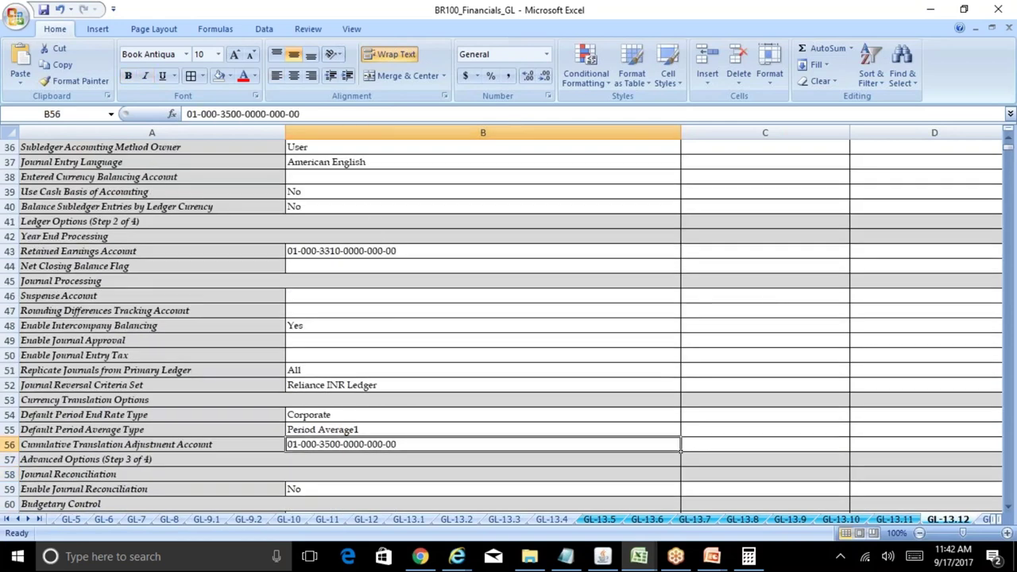
pyautogui.moveTo(188, 114); pyautogui.dragTo(300, 114)
pyautogui.hotkey('ctrl', 'c')
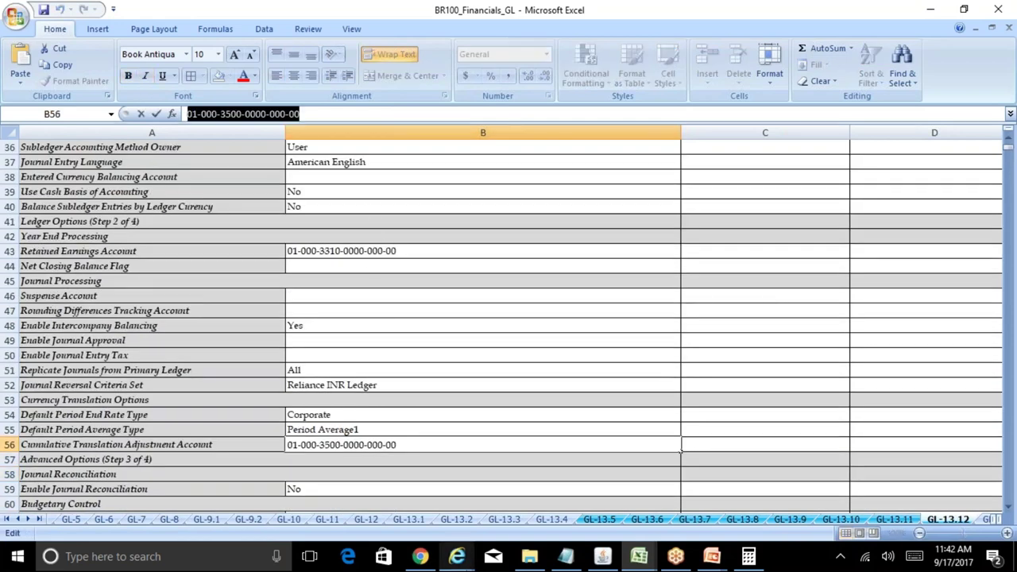
pyautogui.click(457, 556)
pyautogui.hotkey('ctrl', 'v')
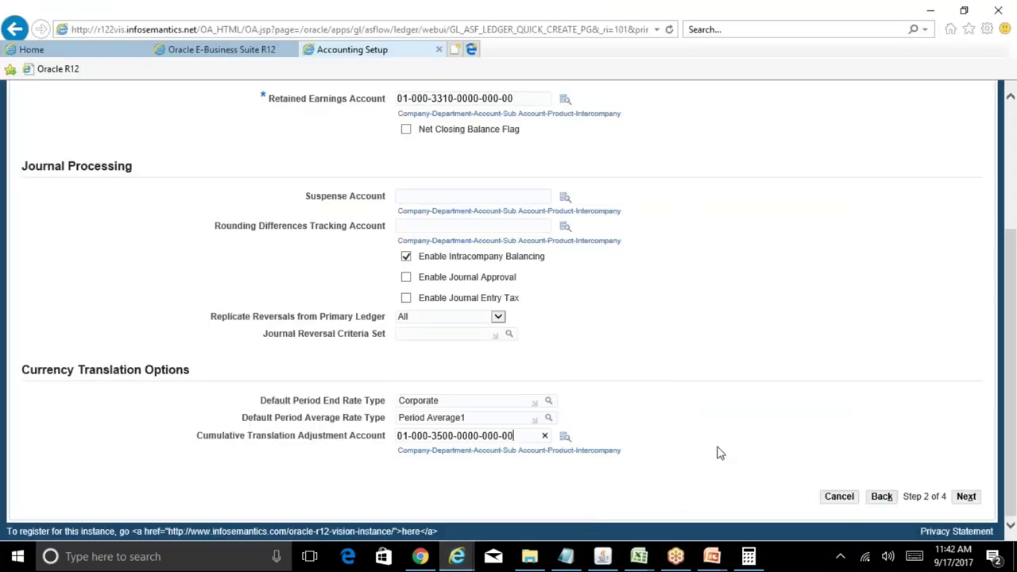
pyautogui.click(966, 497)
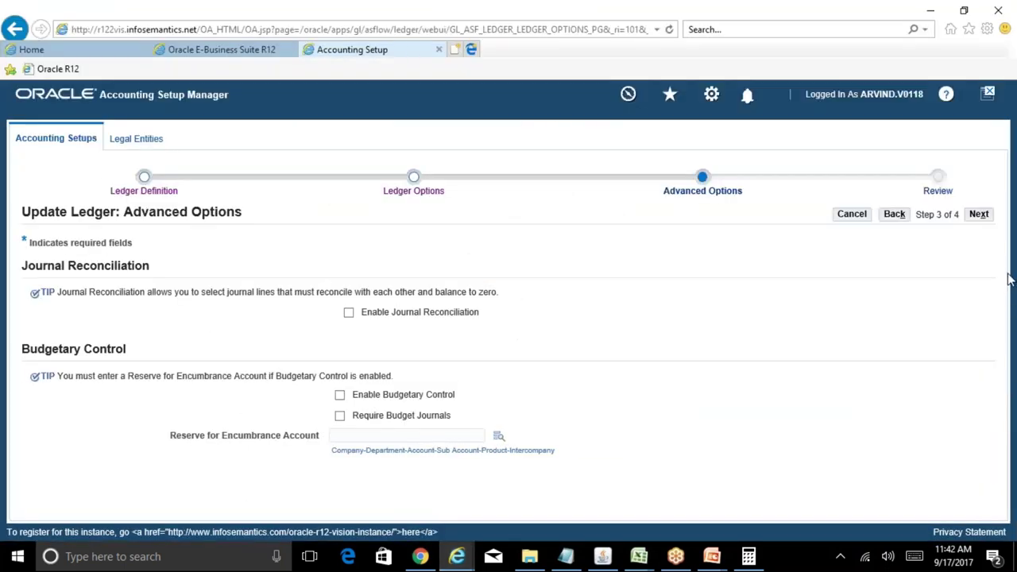
# Try to finish the Rel INR Secondary ledger update with the advanced options left as they are, and go back to the ledger options
pyautogui.click(982, 216)
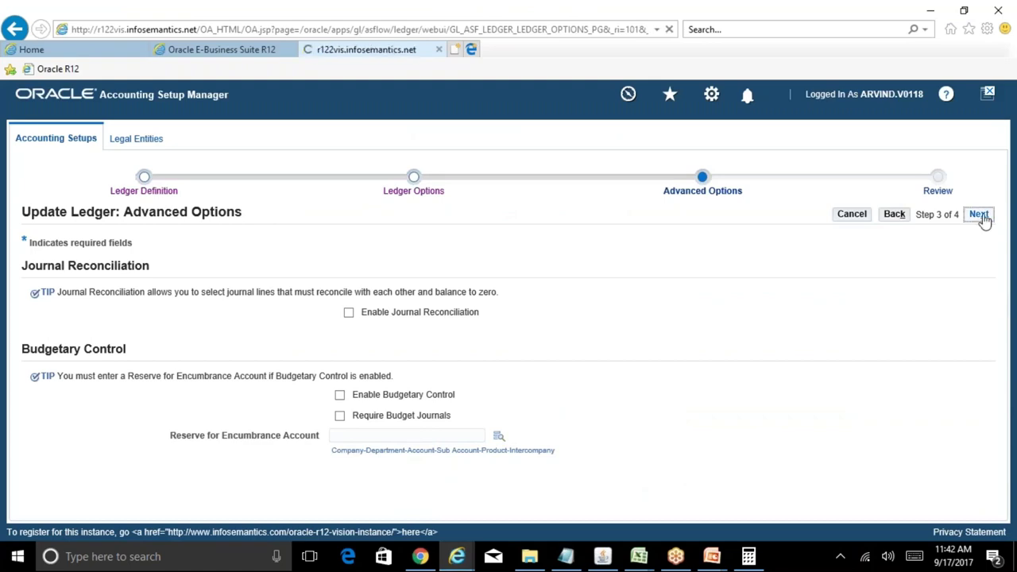
pyautogui.moveTo(1014, 216)
pyautogui.mouseDown()
pyautogui.moveTo(1013, 363)
pyautogui.moveTo(1014, 216)
pyautogui.mouseUp()
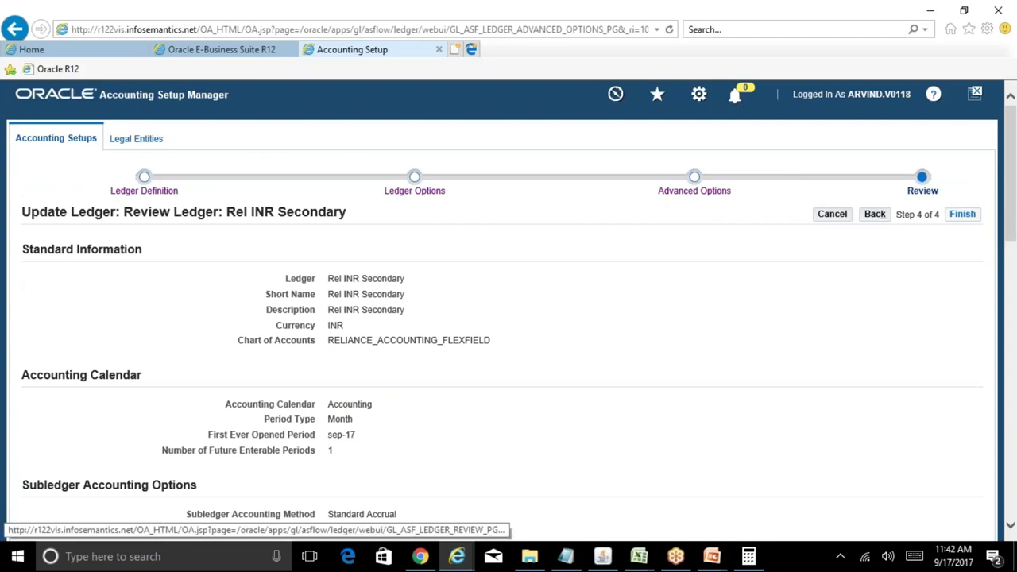
pyautogui.click(962, 214)
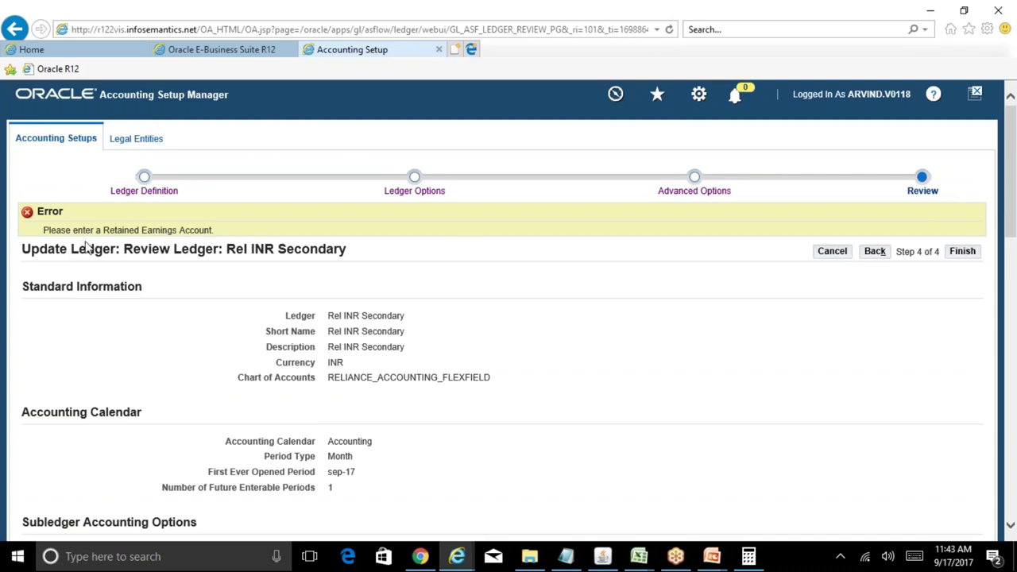
pyautogui.click(874, 252)
pyautogui.click(894, 215)
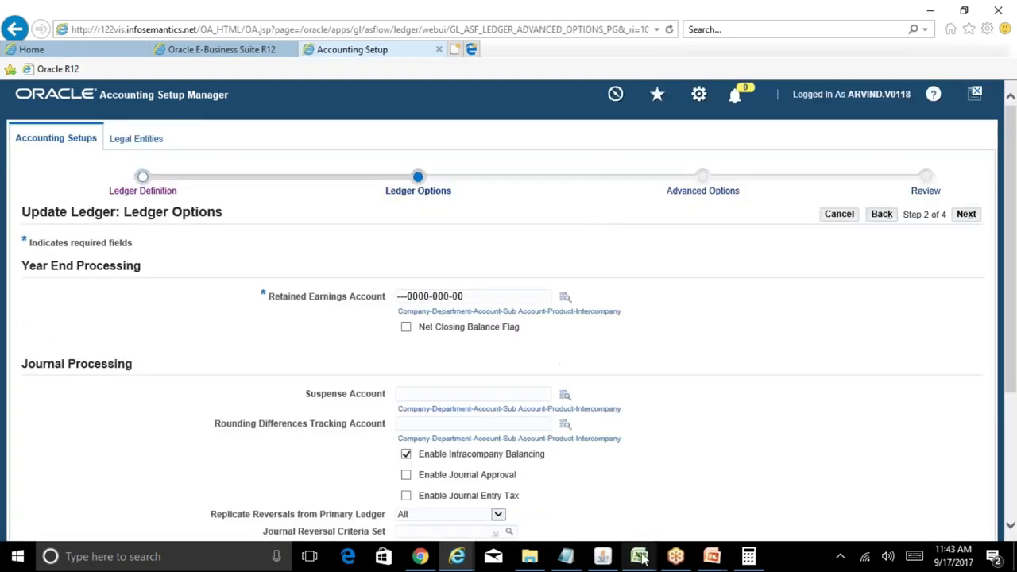
pyautogui.moveTo(639, 557)
pyautogui.click(702, 507)
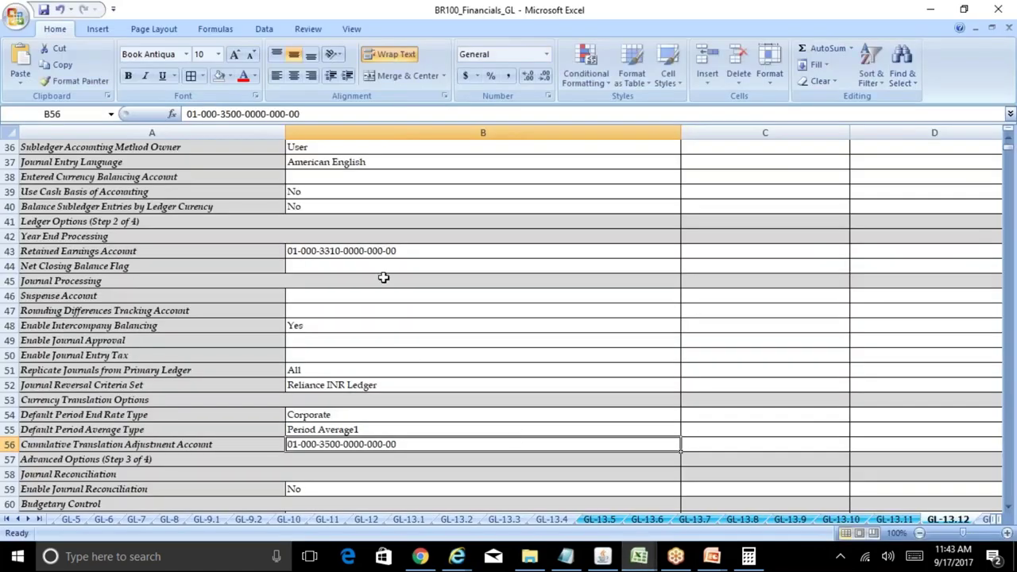
pyautogui.click(369, 250)
pyautogui.click(315, 113)
pyautogui.moveTo(314, 113); pyautogui.dragTo(186, 114)
pyautogui.hotkey('ctrl', 'c')
pyautogui.click(343, 354)
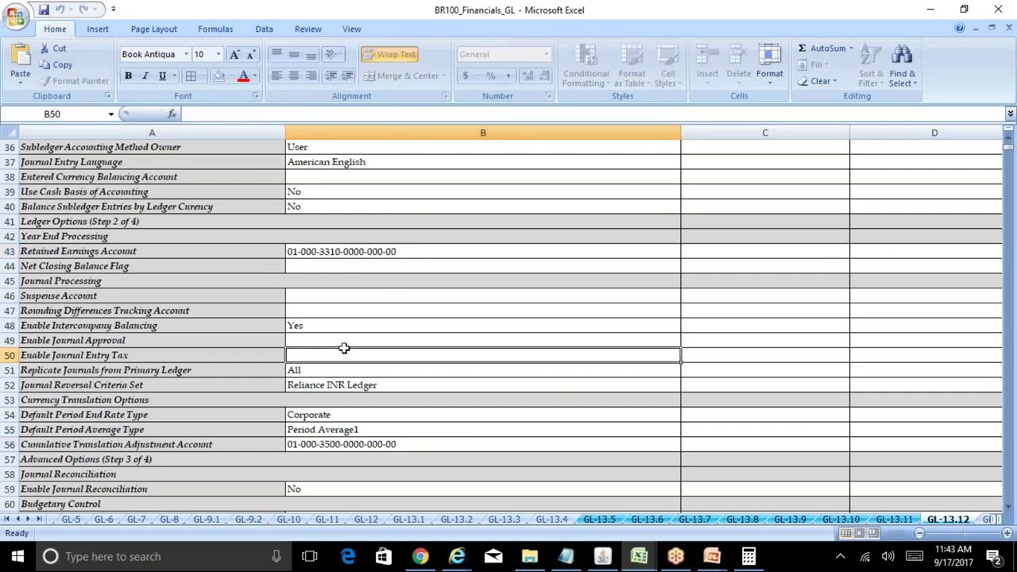
pyautogui.moveTo(457, 557)
pyautogui.click(612, 497)
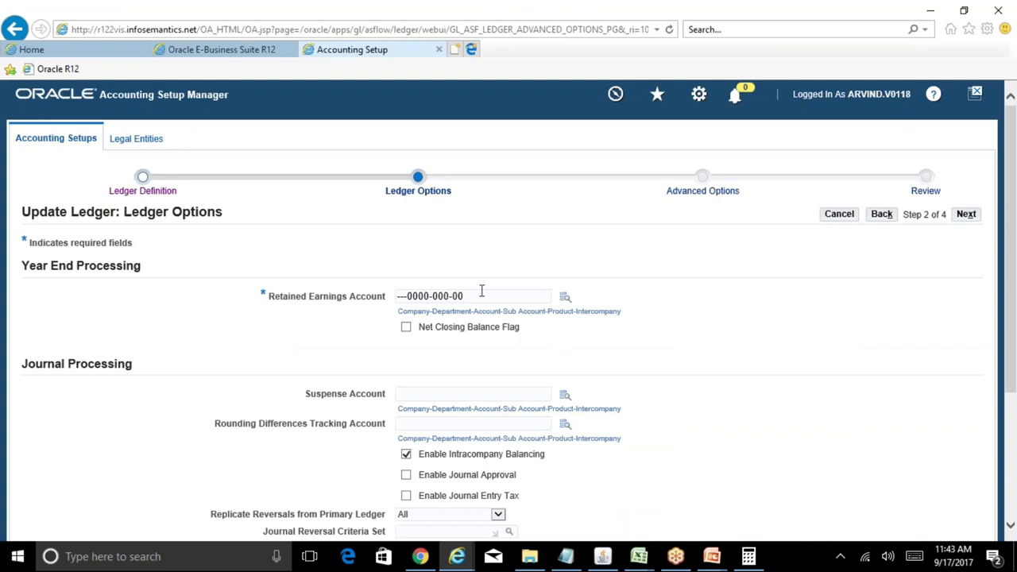
pyautogui.hotkey('ctrl', 'a')
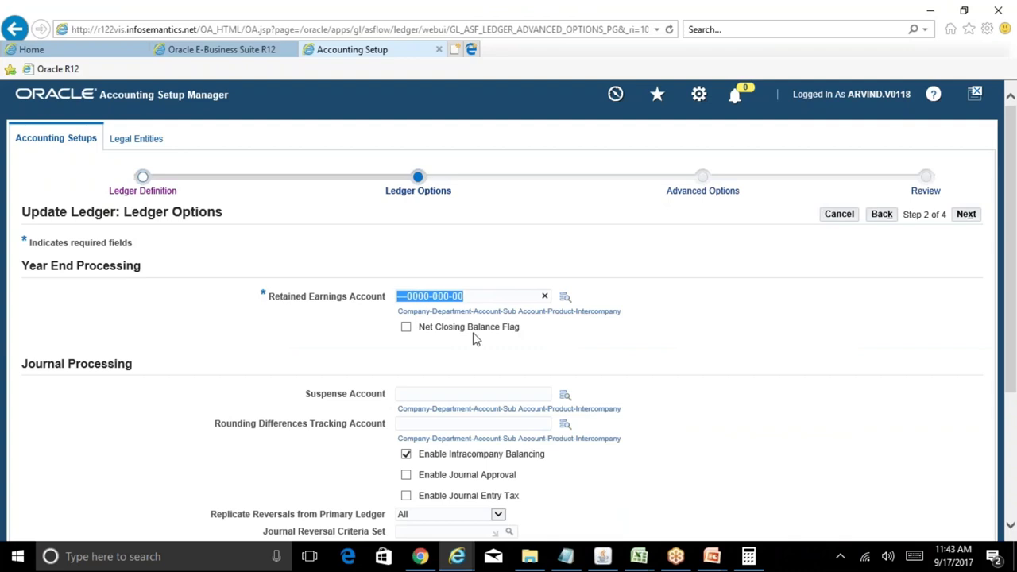
pyautogui.hotkey('ctrl', 'v')
pyautogui.press('Tab')
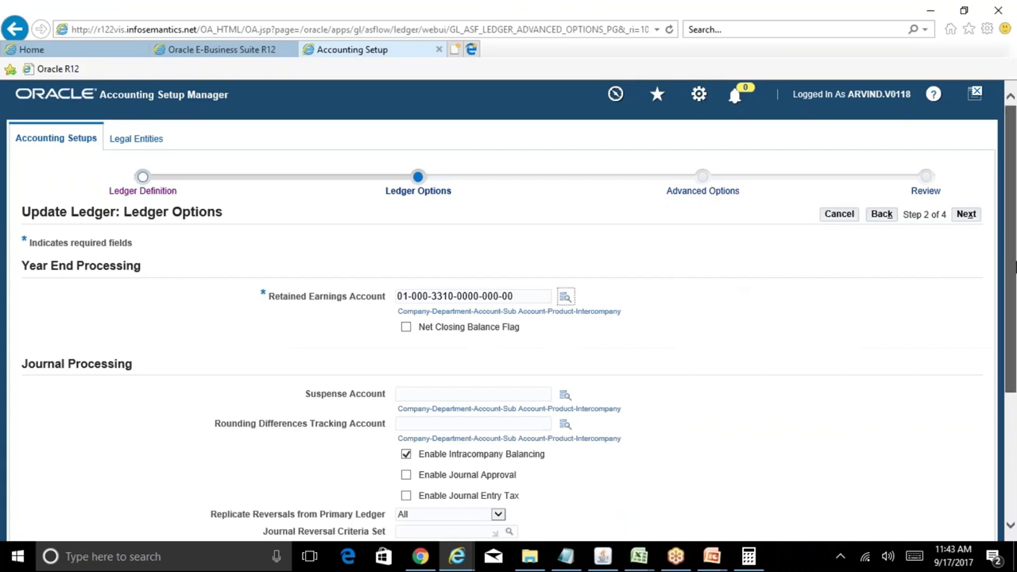
pyautogui.moveTo(1015, 247)
pyautogui.mouseDown()
pyautogui.moveTo(1014, 341)
pyautogui.moveTo(1013, 237)
pyautogui.mouseUp()
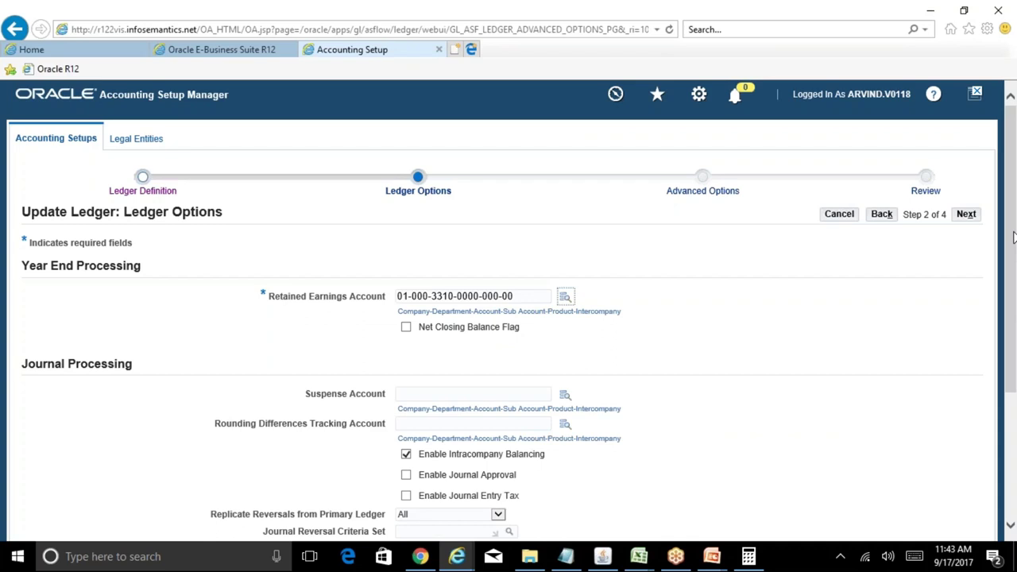
# Continue through the advanced options, finish the Rel INR Secondary ledger update, and return to the accounting options
pyautogui.click(967, 214)
pyautogui.click(974, 216)
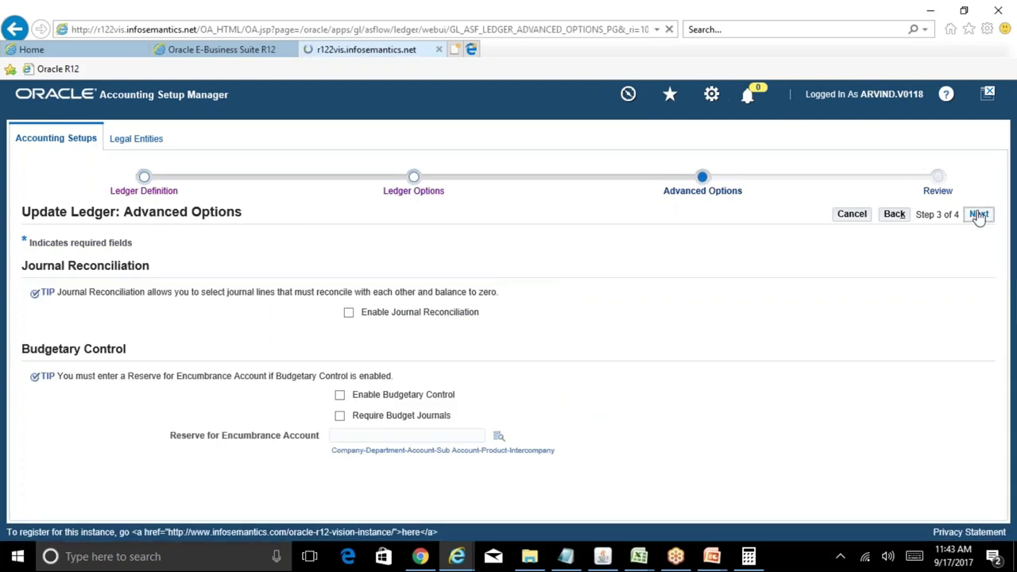
pyautogui.click(963, 215)
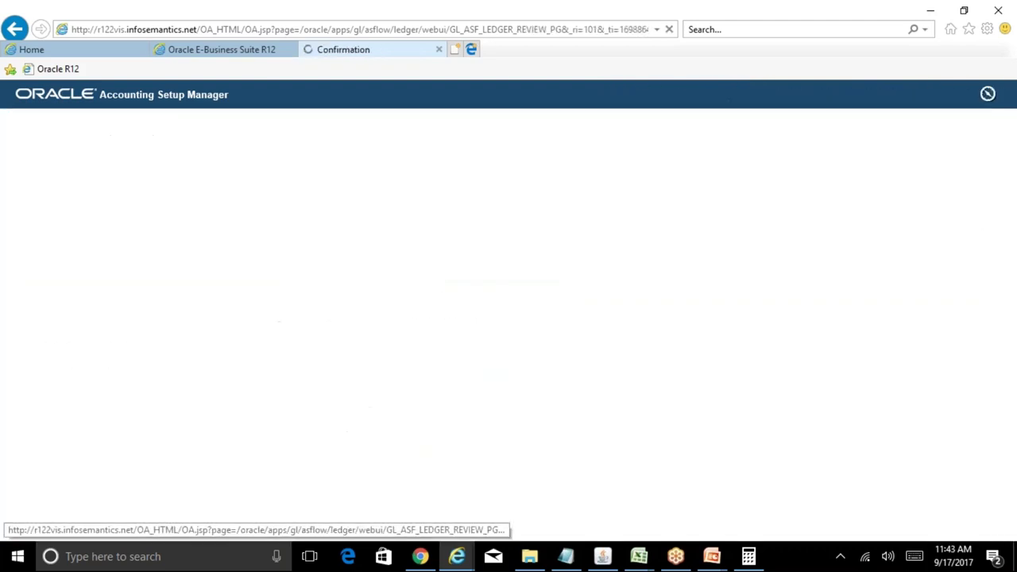
pyautogui.click(931, 181)
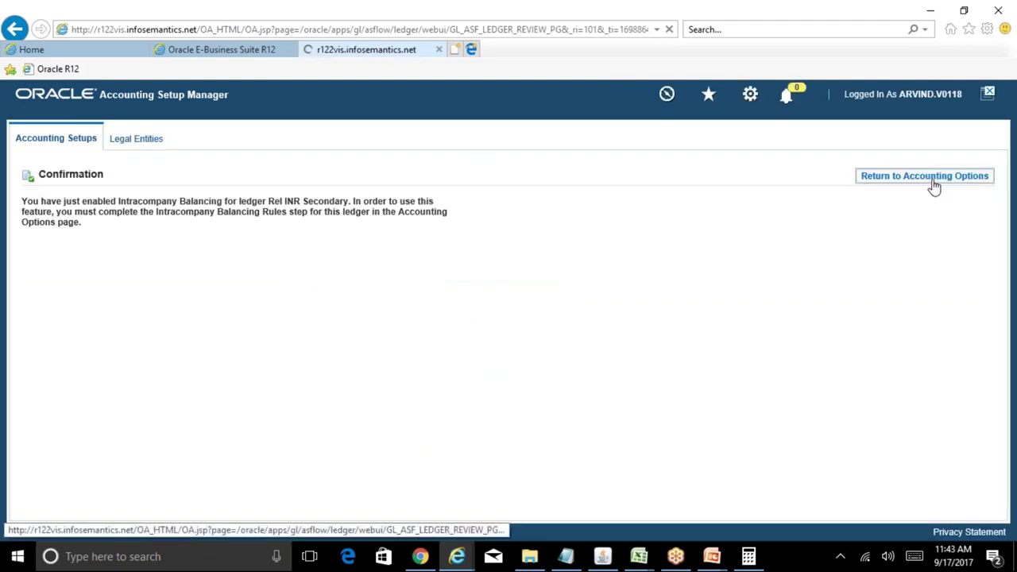
# Open the Primary to Secondary Ledger Mapping of Rel INR Secondary and set Post Journals Automatically from Source Ledger to Yes
pyautogui.moveTo(1014, 235); pyautogui.dragTo(1014, 442)
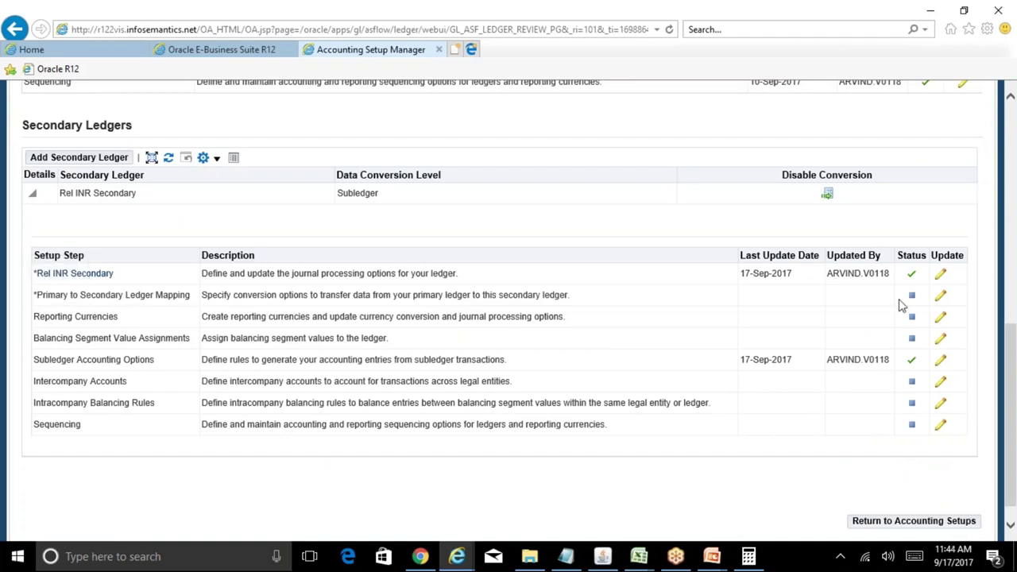
pyautogui.click(940, 298)
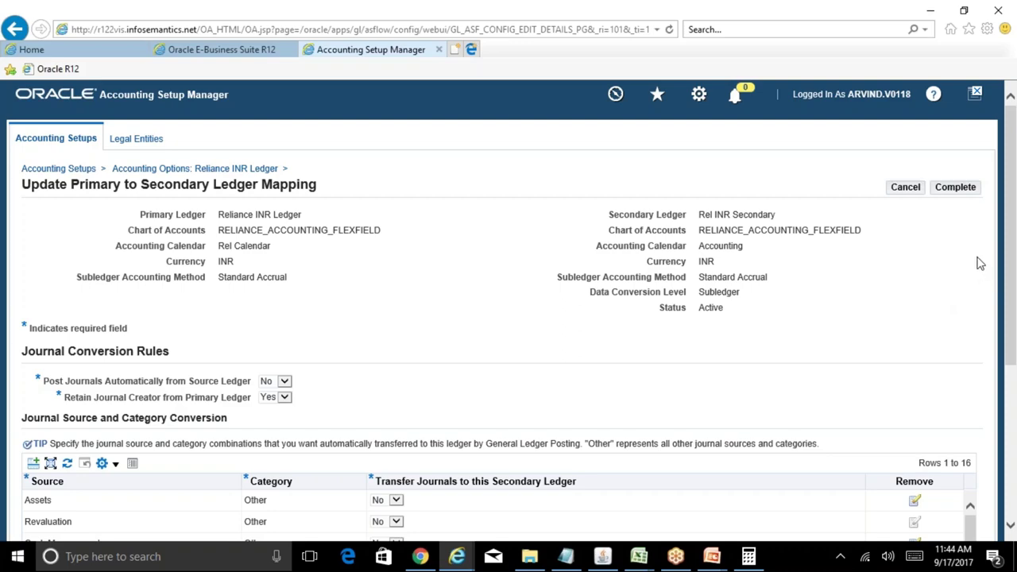
pyautogui.moveTo(1014, 275); pyautogui.dragTo(1014, 314)
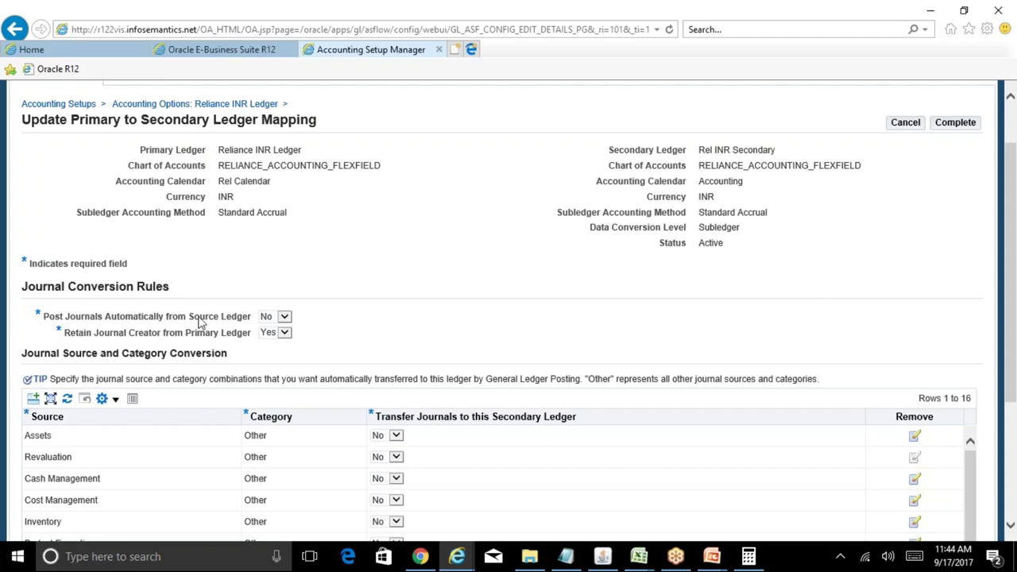
pyautogui.click(283, 316)
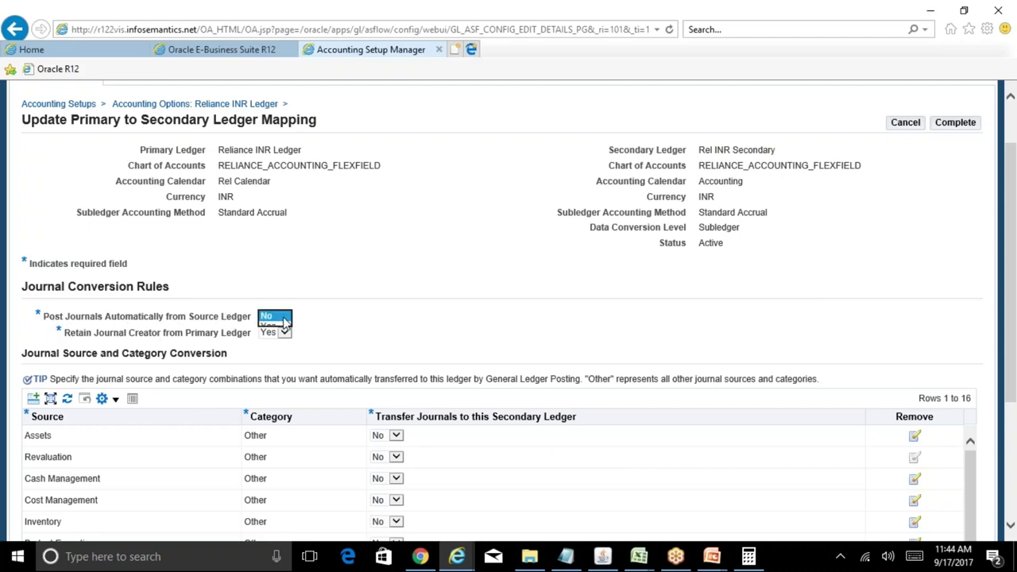
pyautogui.click(278, 325)
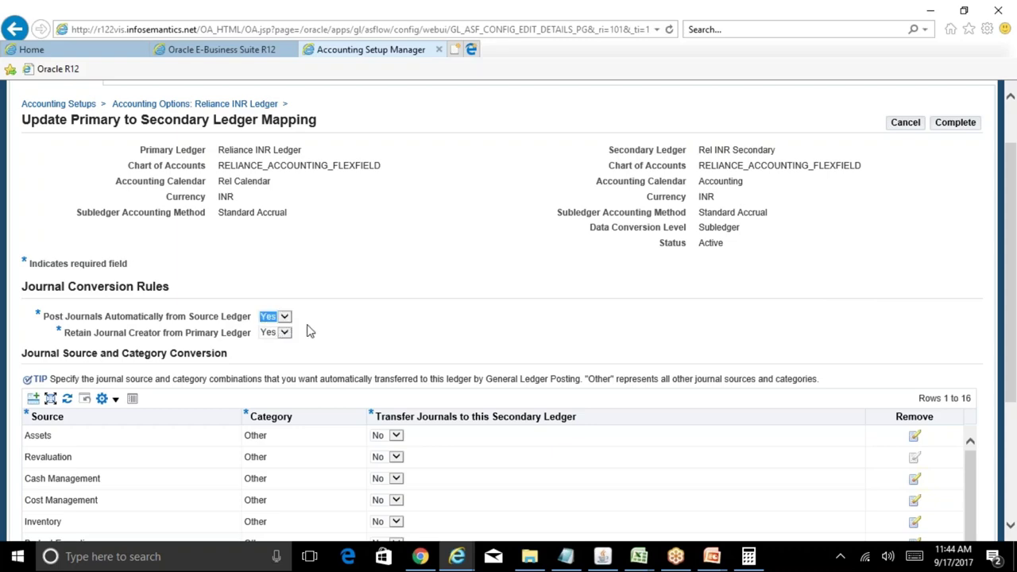
# Switch to the R12 Table of Contents workbook and review the subledger-level notes on direct GL manual entries
pyautogui.moveTo(641, 559)
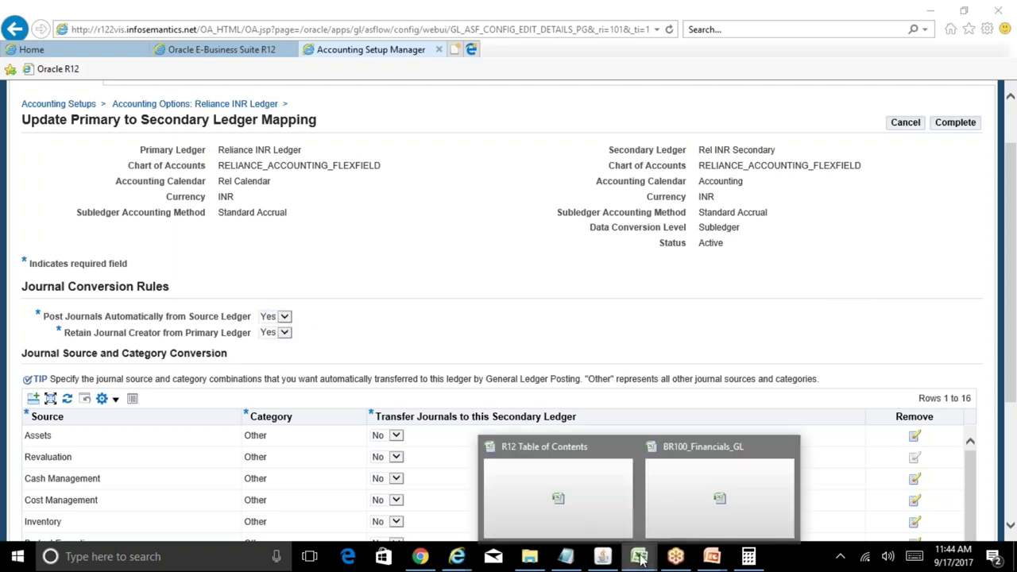
pyautogui.click(707, 496)
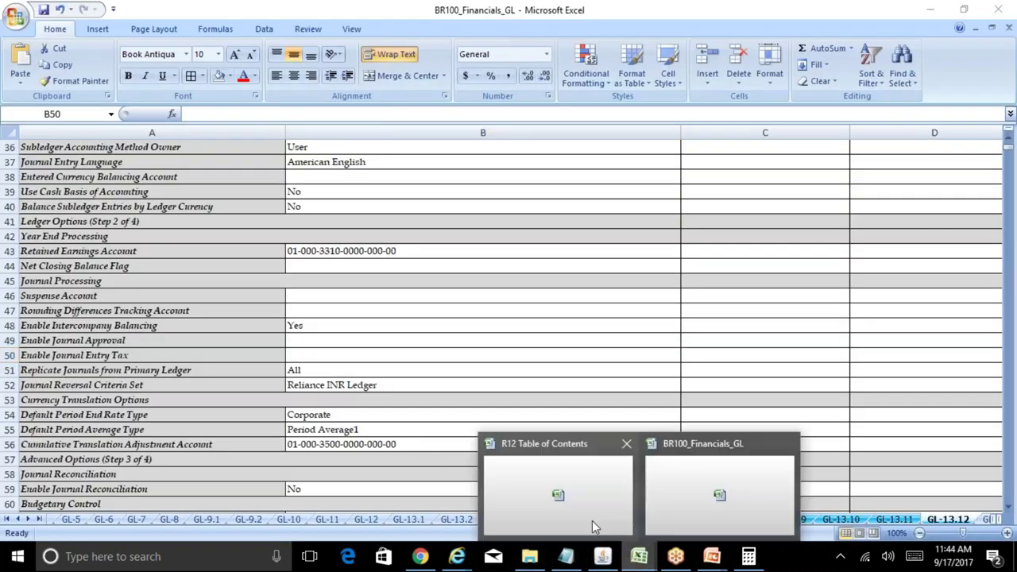
pyautogui.click(584, 511)
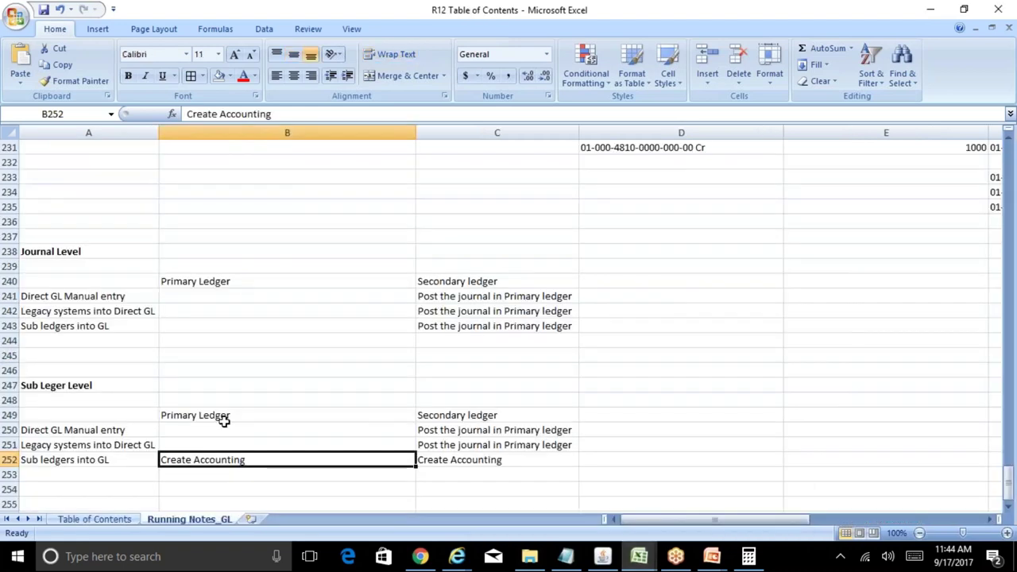
pyautogui.click(85, 430)
pyautogui.press('Down')
pyautogui.press('Up')
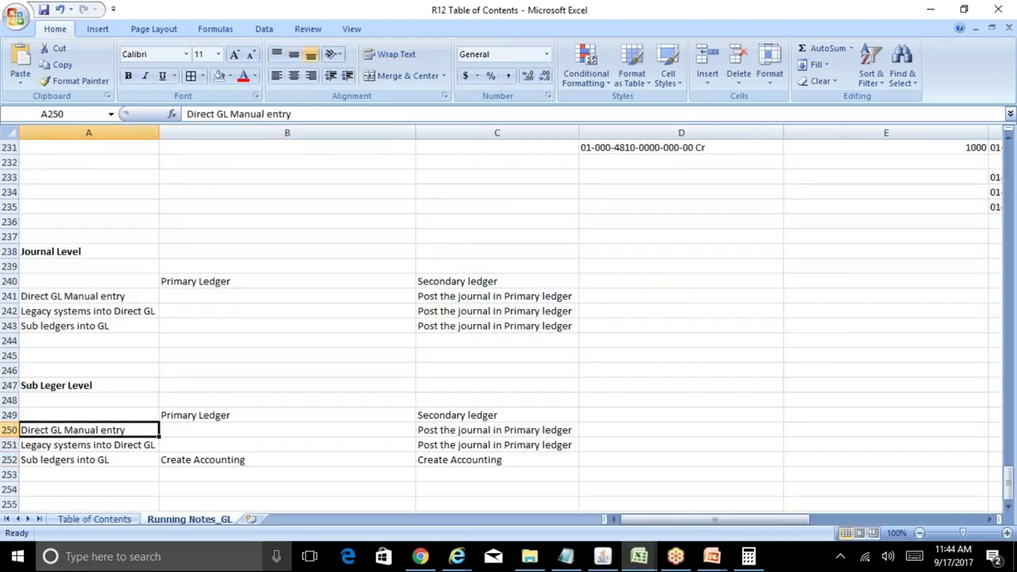
pyautogui.press('Down')
pyautogui.press('Up')
pyautogui.press('Down')
pyautogui.press('Up')
pyautogui.press('Right')
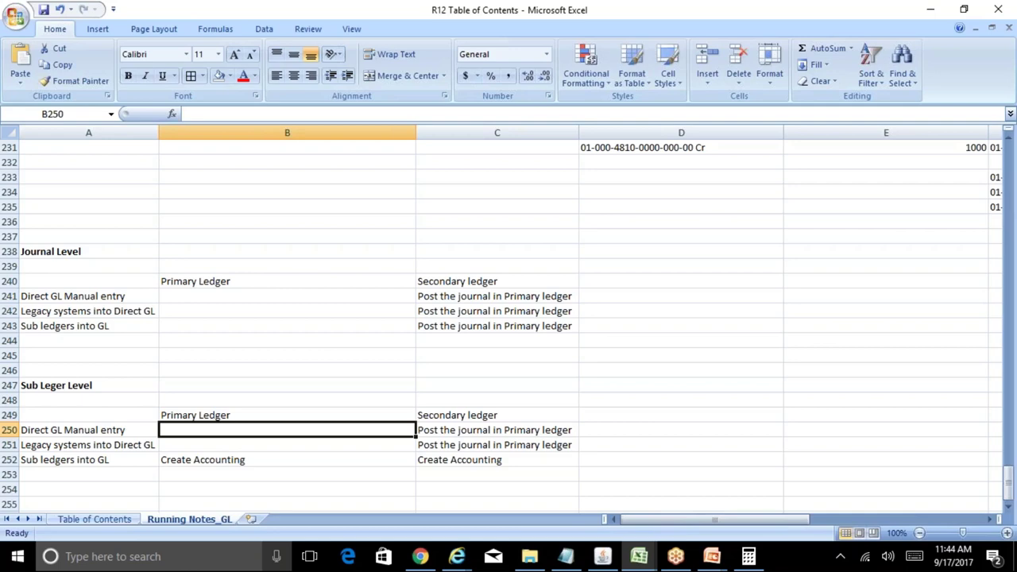
pyautogui.press('Right')
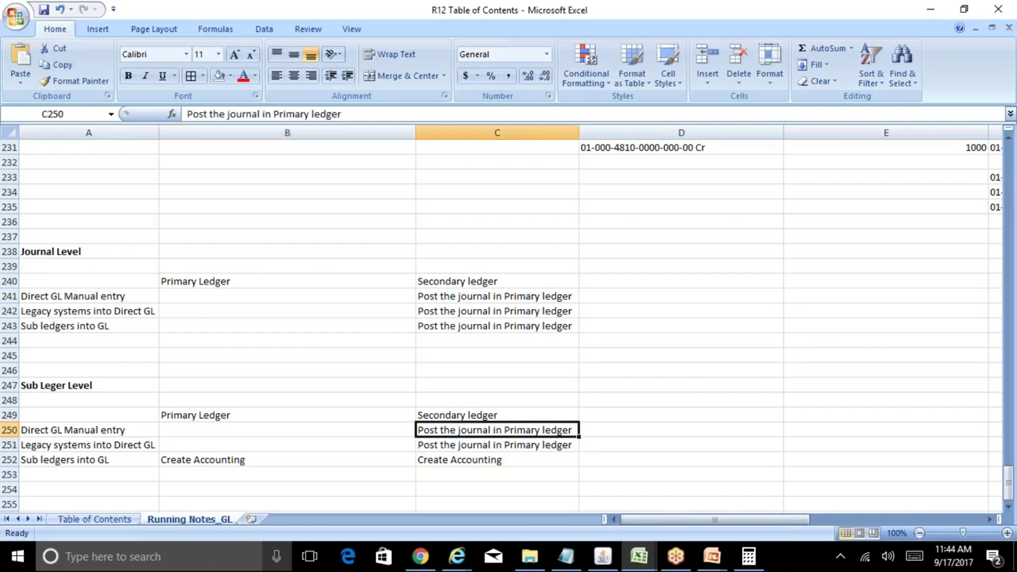
# Switch back to the Oracle Accounting Setup Manager, review the journal conversion rules and complete the primary-to-secondary ledger mapping
pyautogui.click(457, 556)
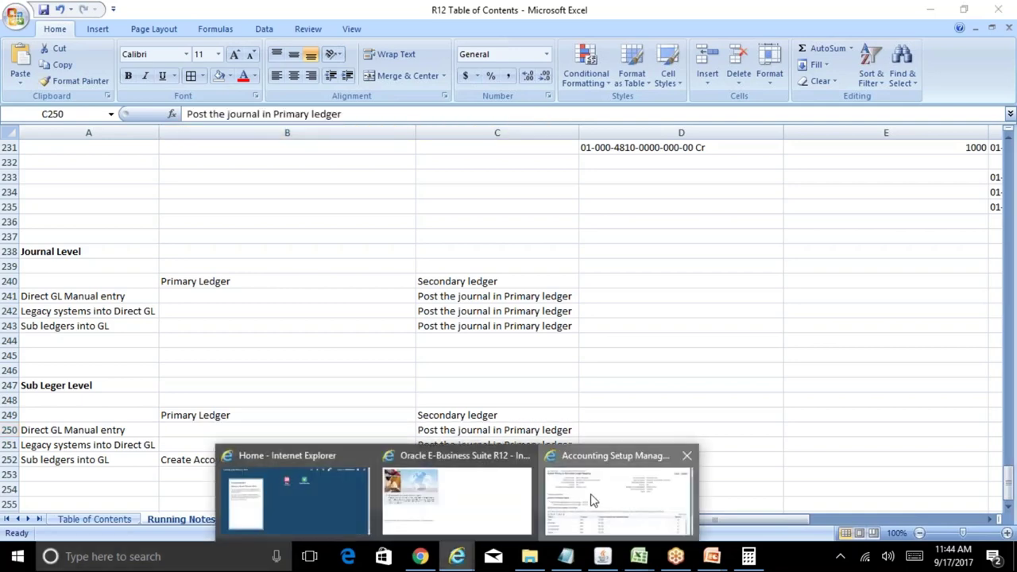
pyautogui.click(592, 501)
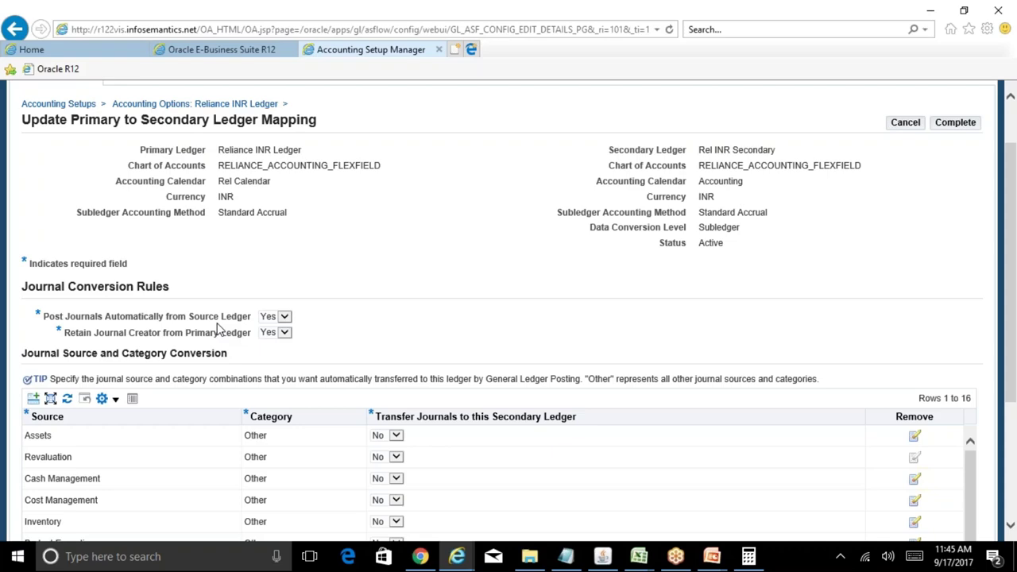
pyautogui.scroll(-3, 1013, 209)
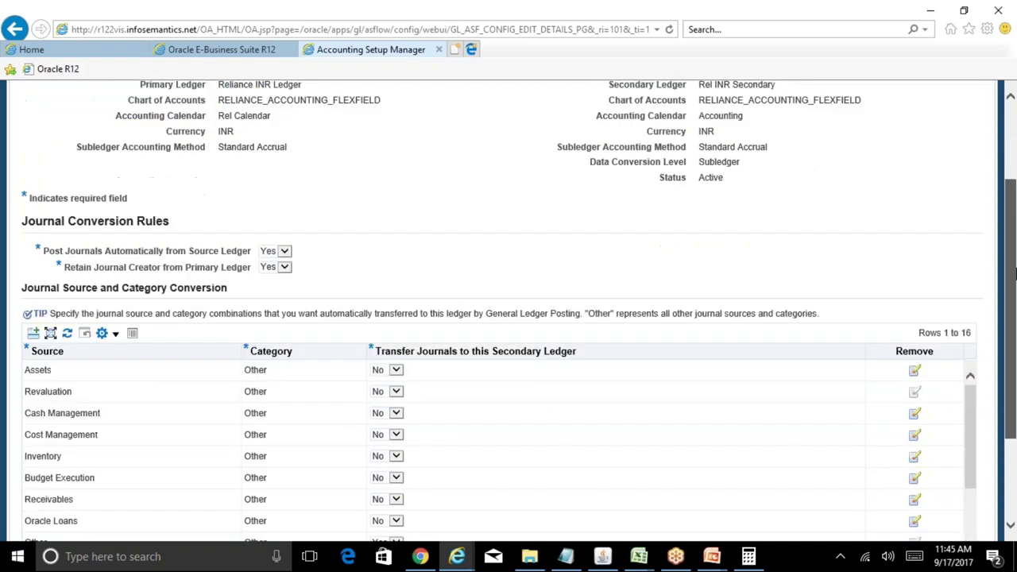
pyautogui.scroll(4, 971, 165)
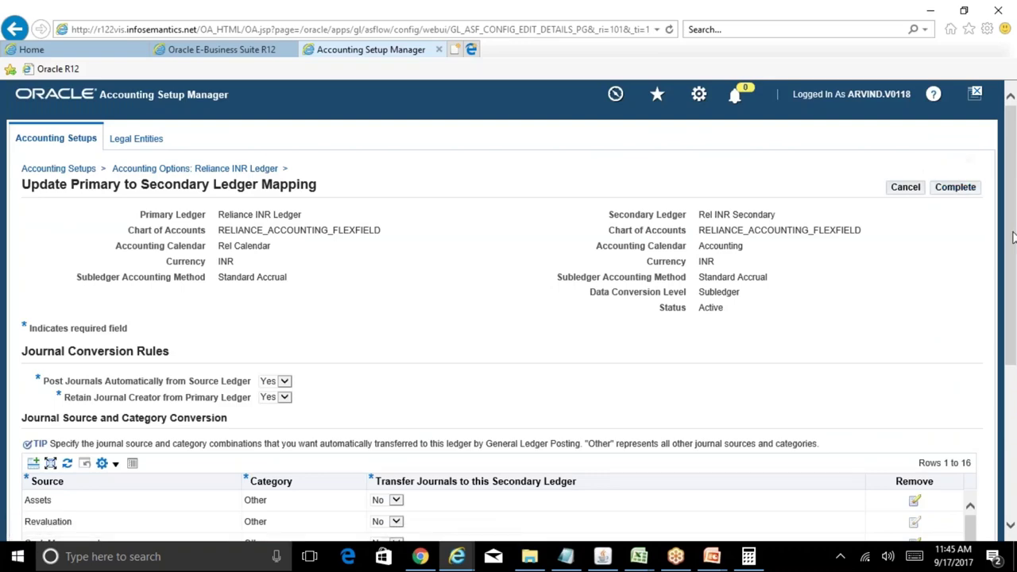
pyautogui.scroll(-3, 1014, 239)
pyautogui.scroll(3, 1012, 217)
pyautogui.click(955, 188)
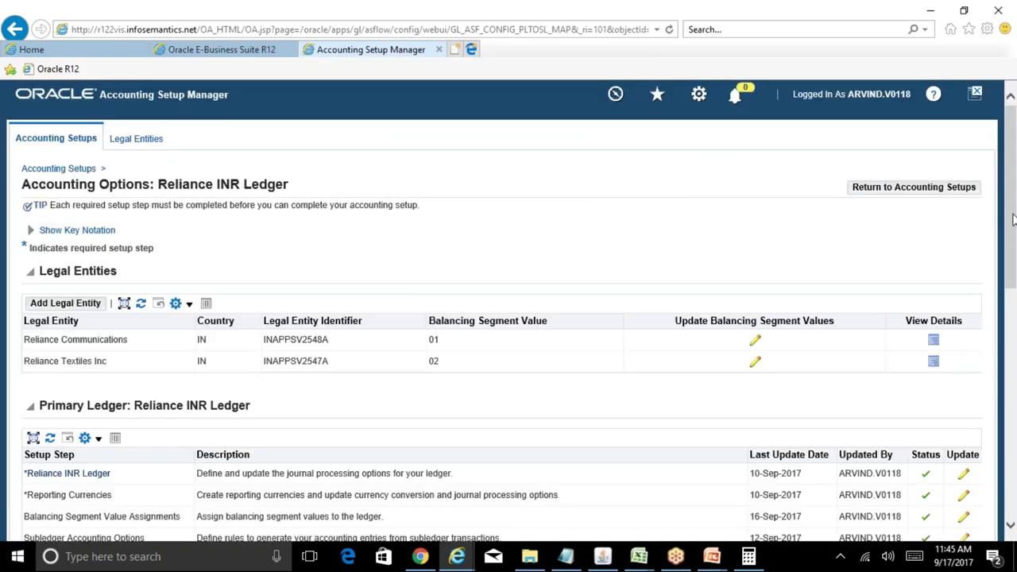
# Open the Reporting Currencies setup step of Rel INR Secondary and complete it without adding a reporting currency
pyautogui.moveTo(1016, 254); pyautogui.dragTo(1015, 441)
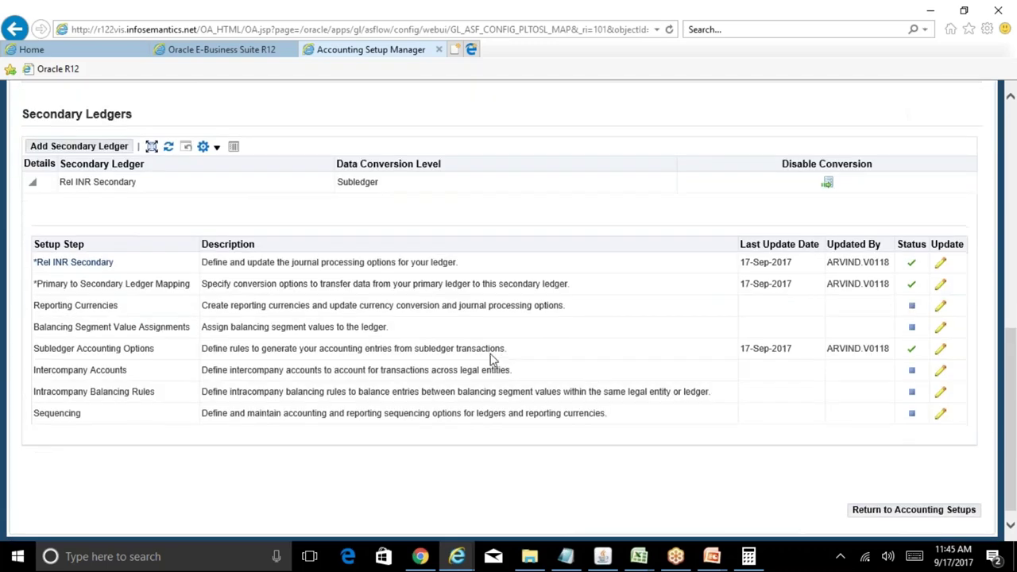
pyautogui.click(941, 309)
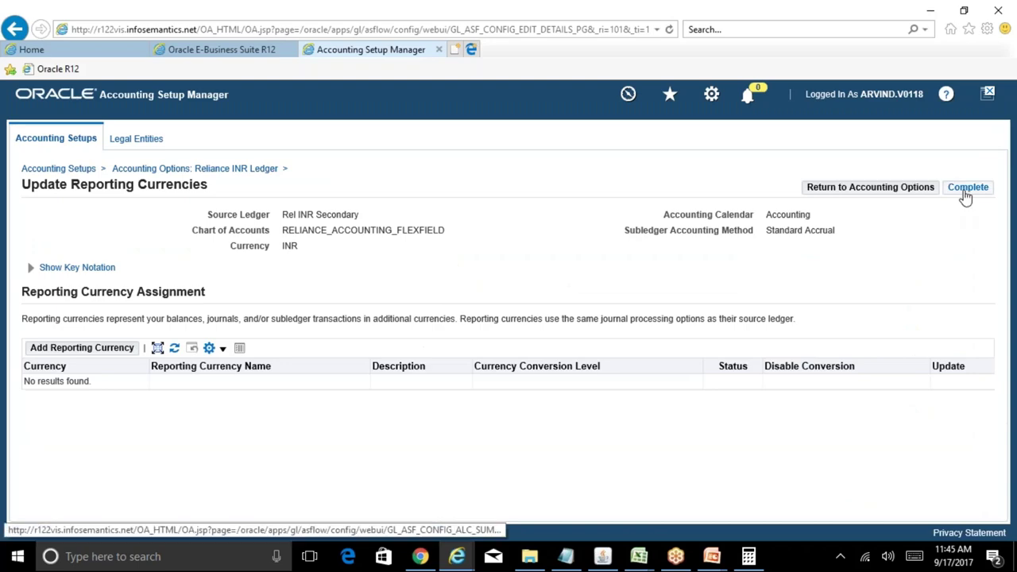
pyautogui.click(966, 191)
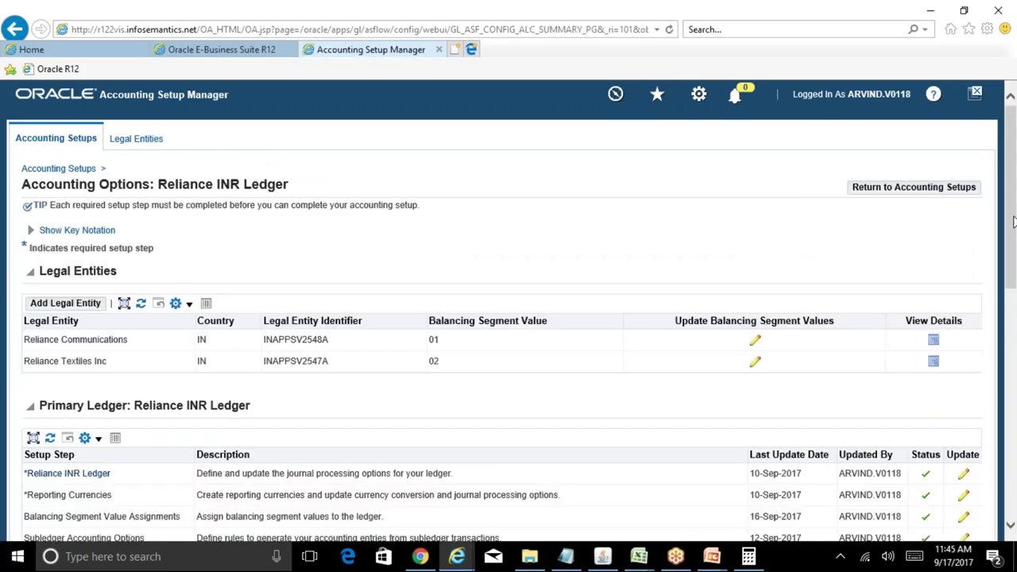
# Try to open the Balancing Segment Value Assignments of Rel INR Secondary for updating, going back after each attempt
pyautogui.moveTo(1012, 222); pyautogui.dragTo(1012, 453)
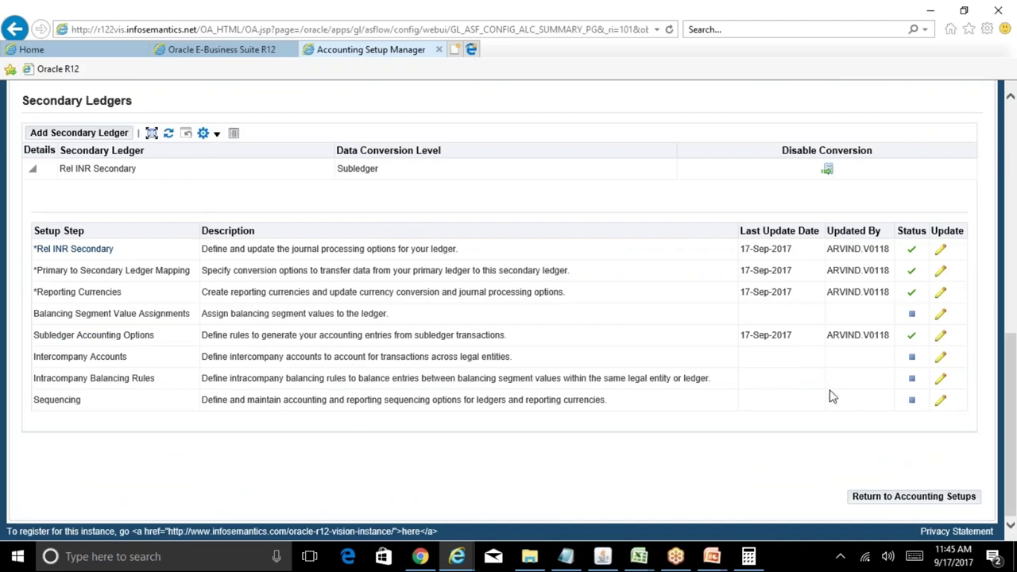
pyautogui.click(941, 315)
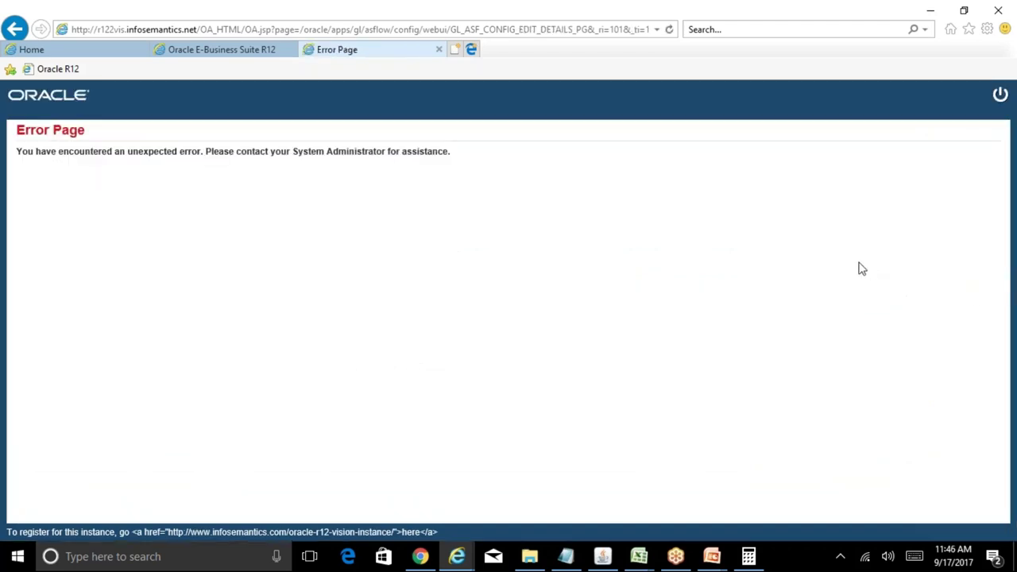
pyautogui.click(15, 29)
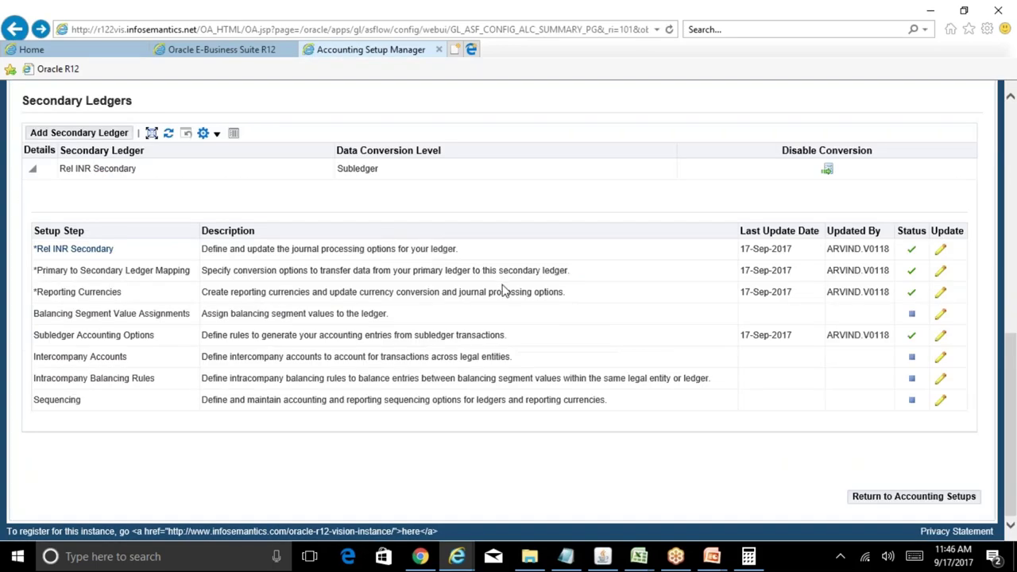
pyautogui.click(942, 314)
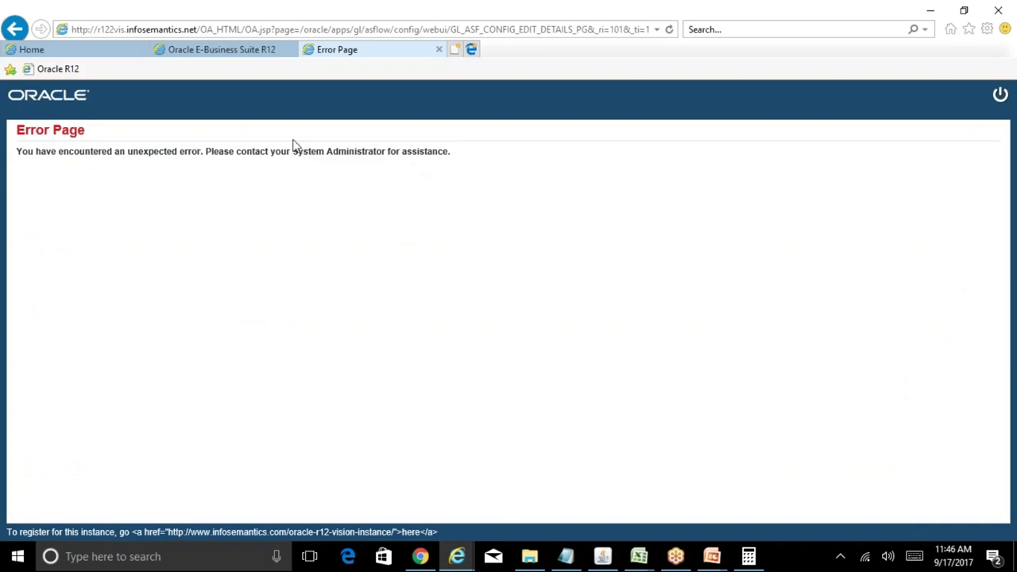
pyautogui.click(15, 29)
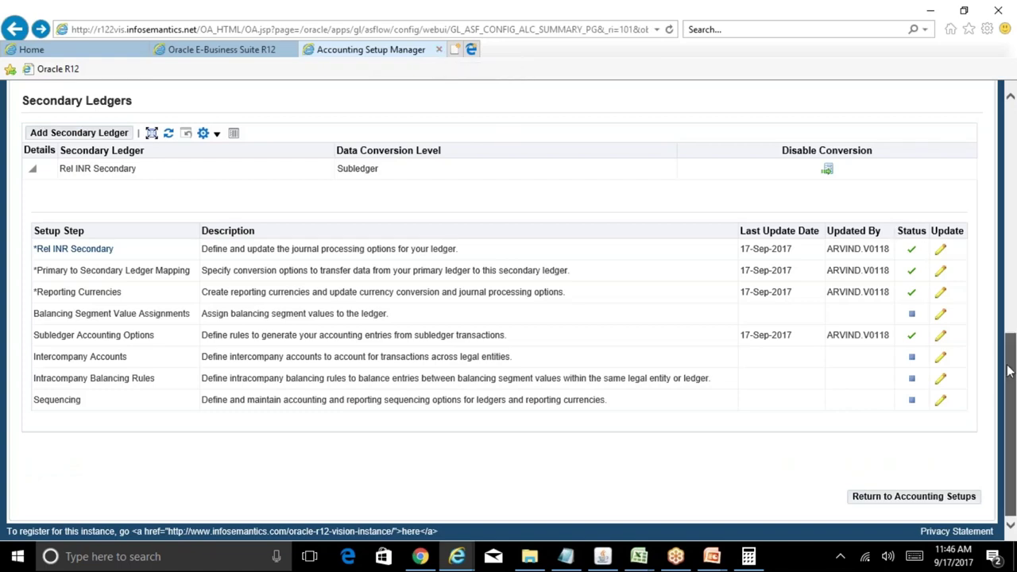
pyautogui.moveTo(1007, 350); pyautogui.dragTo(985, 183)
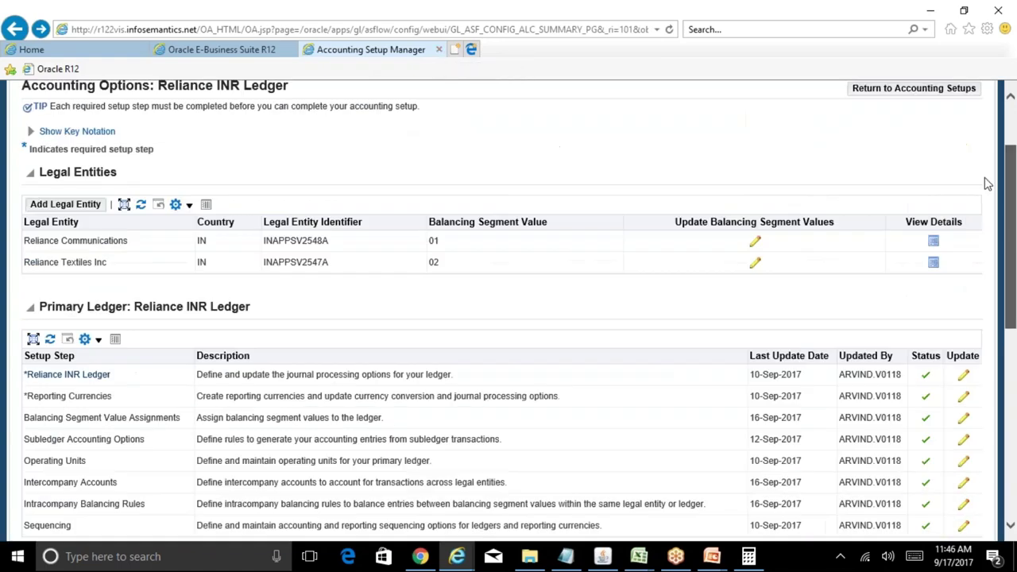
# Close and reopen the Accounting Setup Manager from the Oracle Applications navigator, search for ledger Rel%Sec% and open its accounting options
pyautogui.click(438, 50)
pyautogui.click(602, 556)
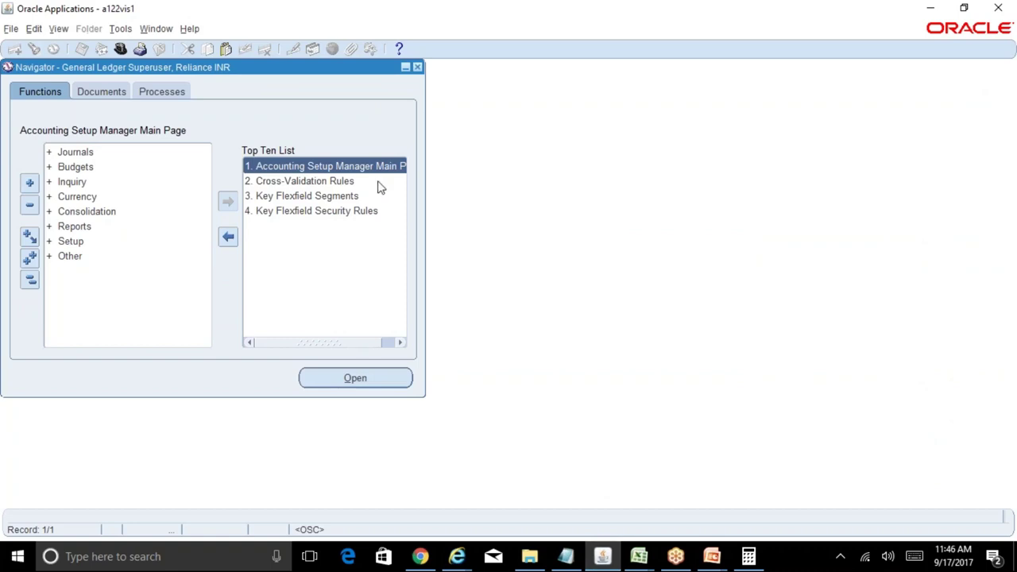
pyautogui.press('Return')
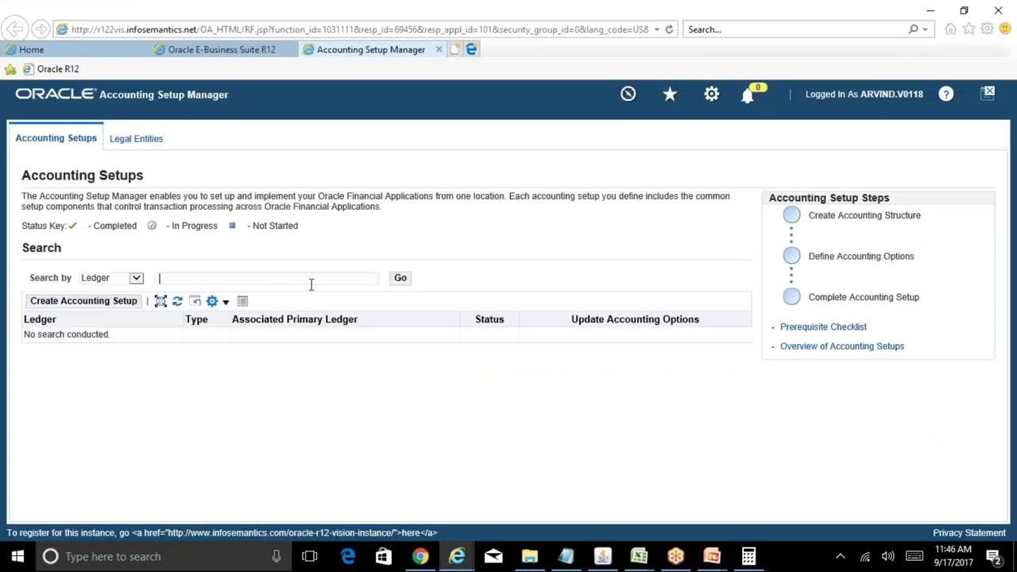
pyautogui.click(262, 278)
pyautogui.write('Rel%Sec%')
pyautogui.click(401, 279)
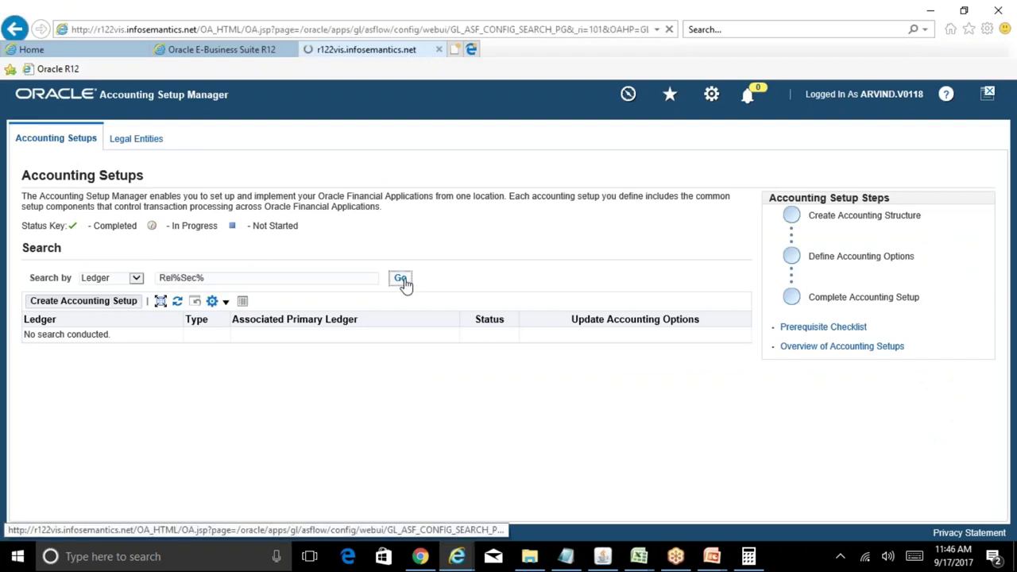
pyautogui.click(646, 338)
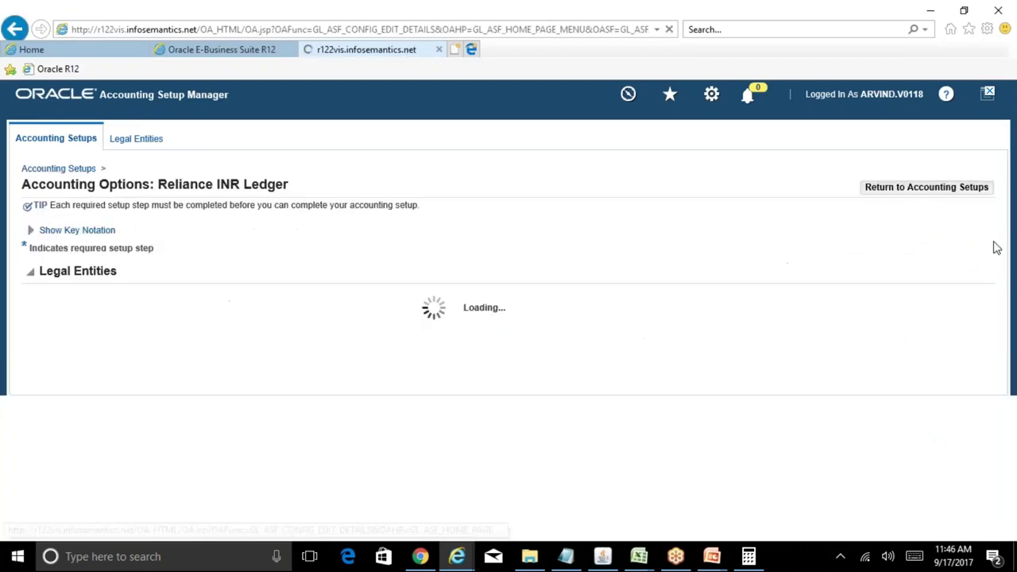
# Inspect the balancing segment value assignments of Rel INR Secondary, cancel out, and review the legal entities' balancing segment values
pyautogui.moveTo(1010, 170); pyautogui.dragTo(1014, 391)
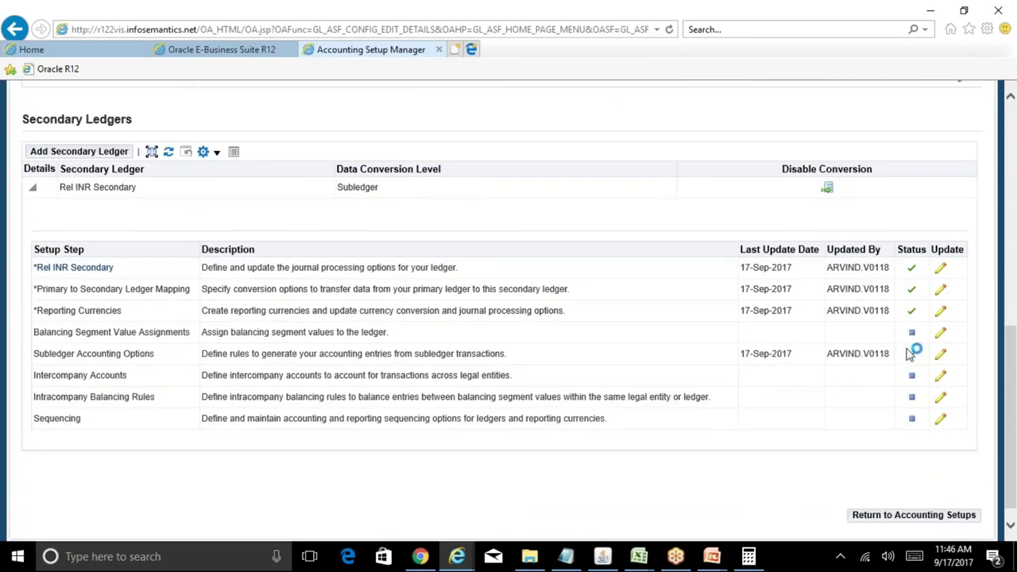
pyautogui.click(941, 335)
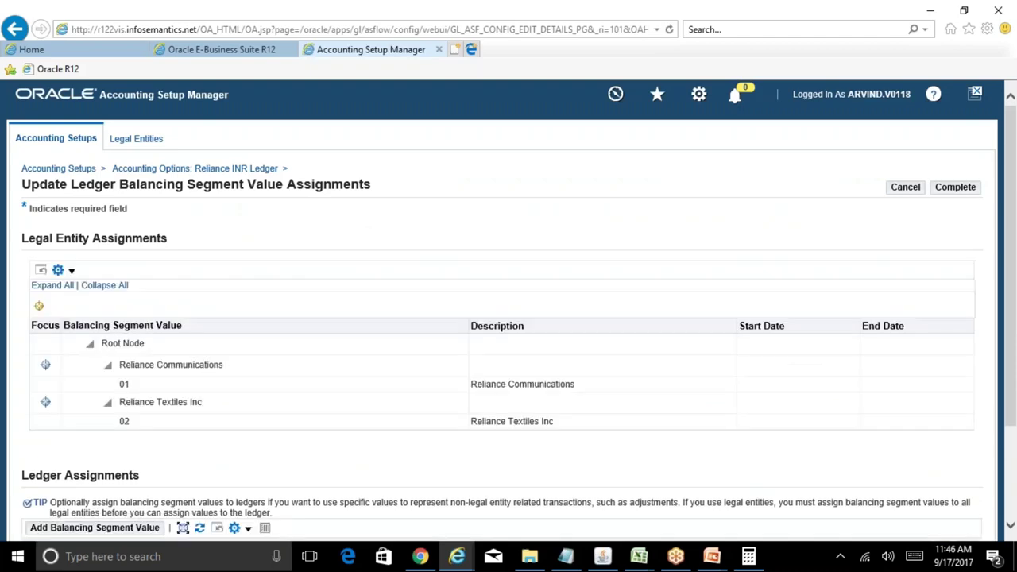
pyautogui.moveTo(1013, 263)
pyautogui.mouseDown()
pyautogui.moveTo(1013, 355)
pyautogui.moveTo(1013, 282)
pyautogui.mouseUp()
pyautogui.click(906, 164)
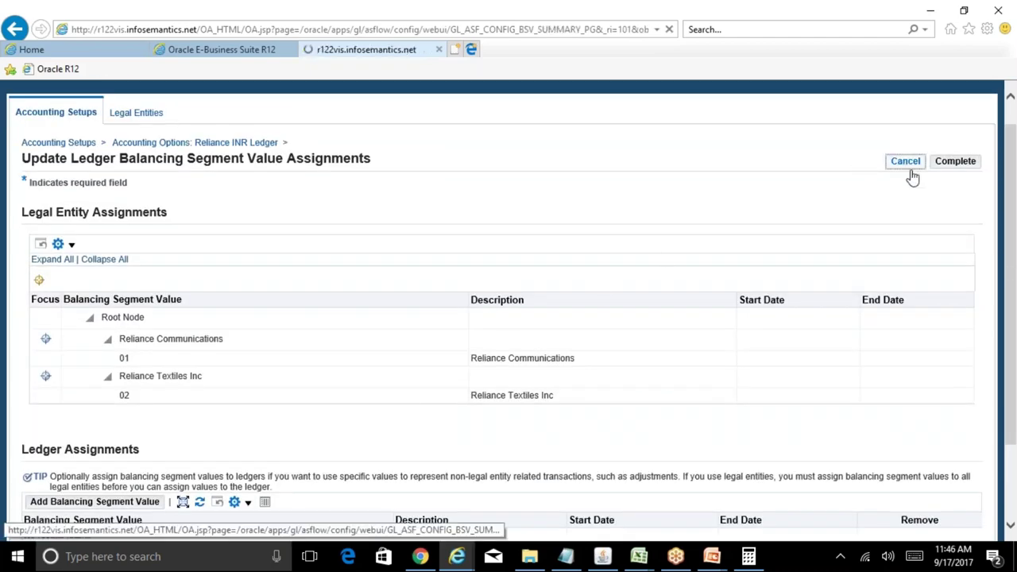
pyautogui.moveTo(1013, 293); pyautogui.dragTo(1013, 461)
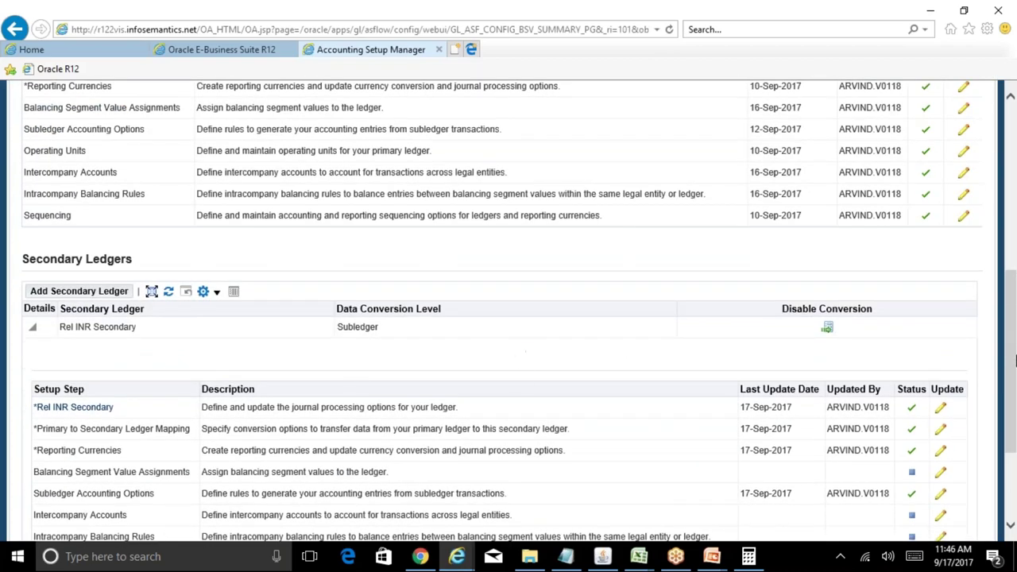
pyautogui.moveTo(1013, 360); pyautogui.dragTo(1013, 232)
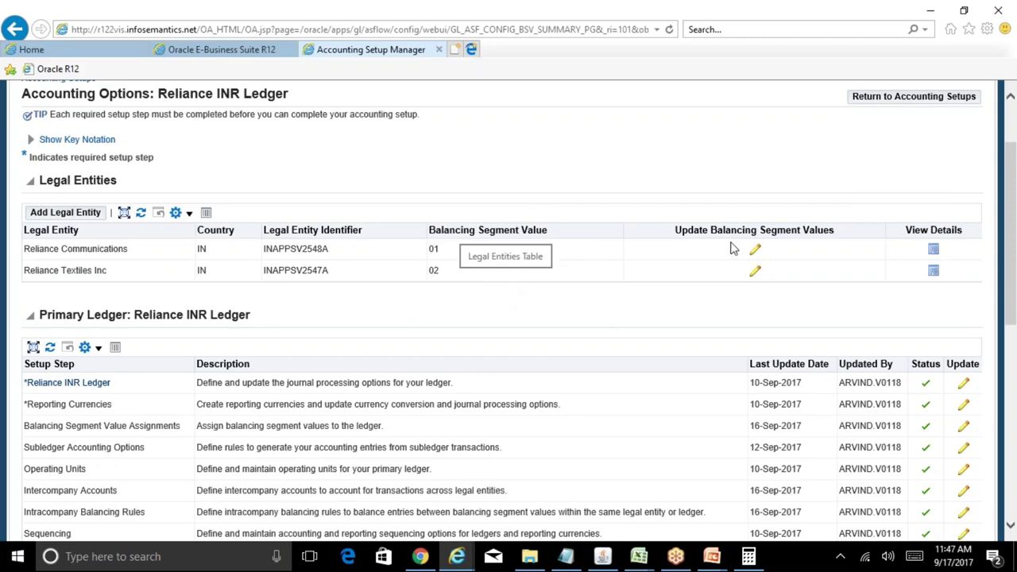
pyautogui.moveTo(1014, 232); pyautogui.dragTo(1014, 387)
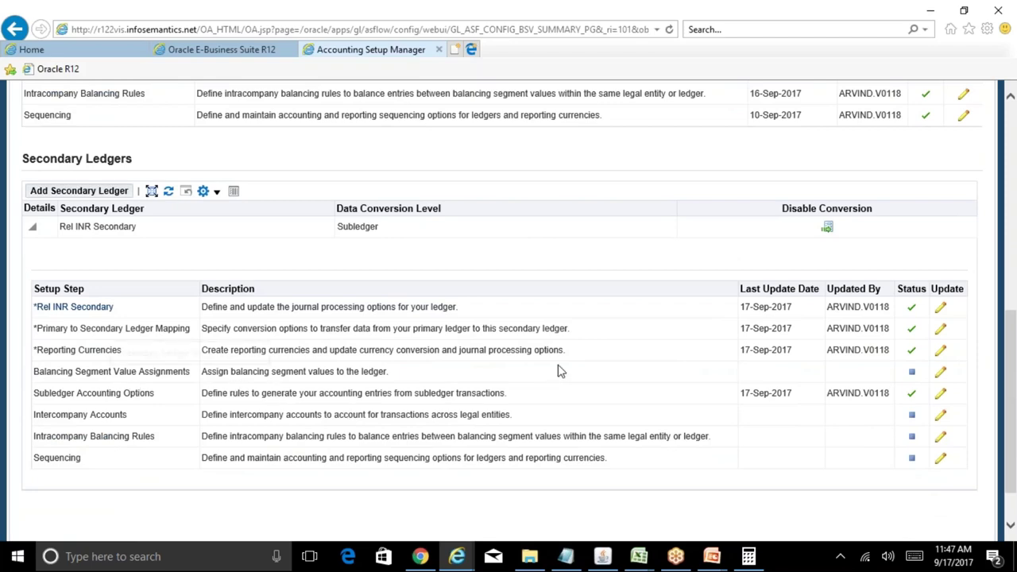
# Reopen the Balancing Segment Value Assignments of Rel INR Secondary and complete them without adding ledger-level values
pyautogui.click(940, 371)
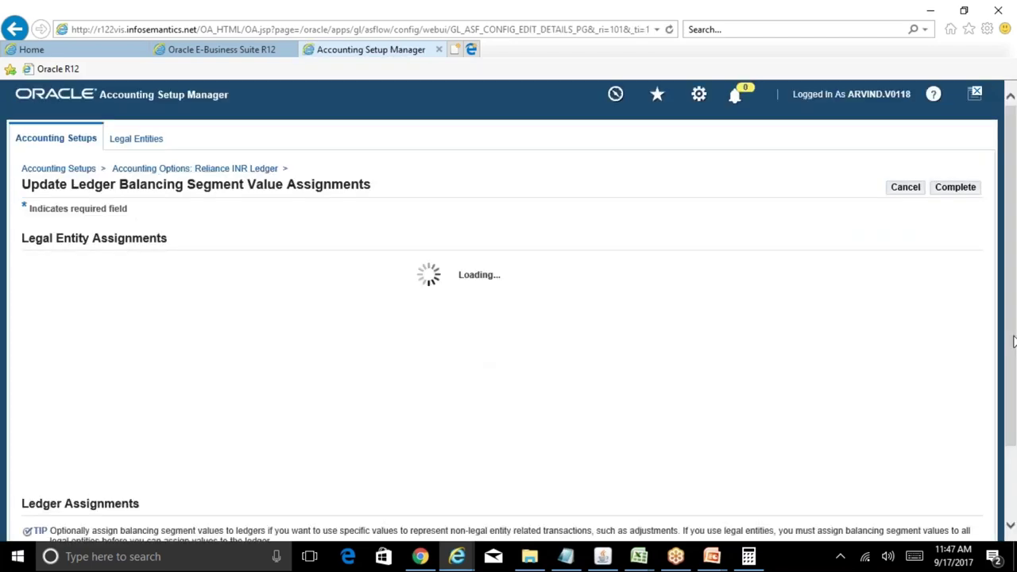
pyautogui.scroll(-2, 1013, 342)
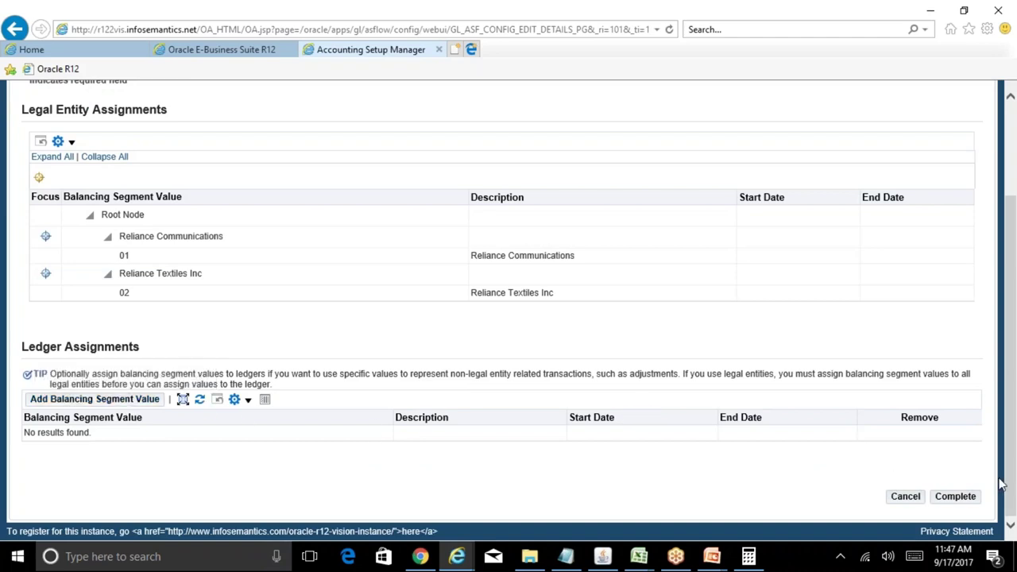
pyautogui.click(963, 499)
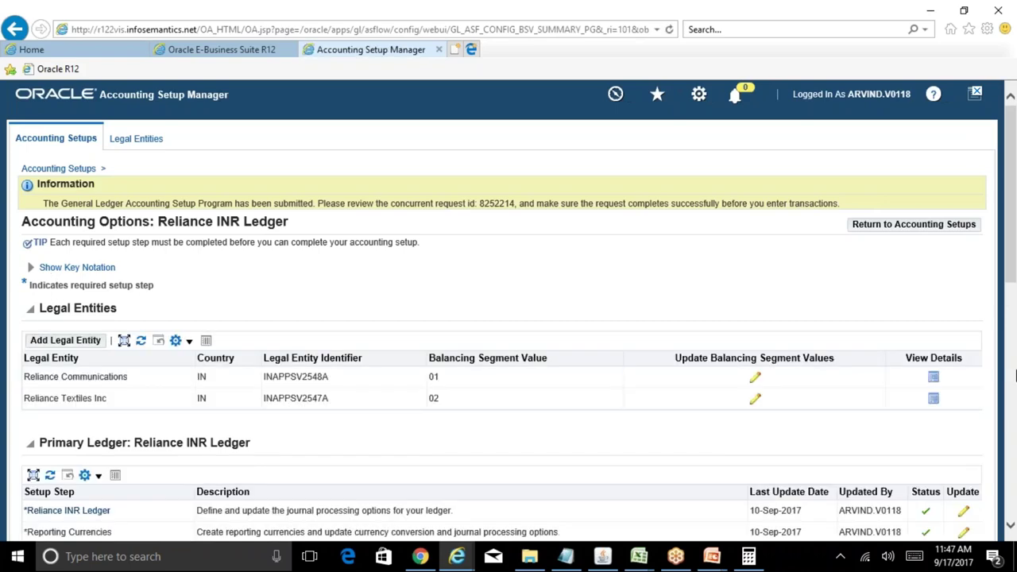
# Open the Intercompany Accounts of Rel INR Secondary, set their status to Complete and finish the setup step
pyautogui.moveTo(1014, 229); pyautogui.dragTo(1014, 458)
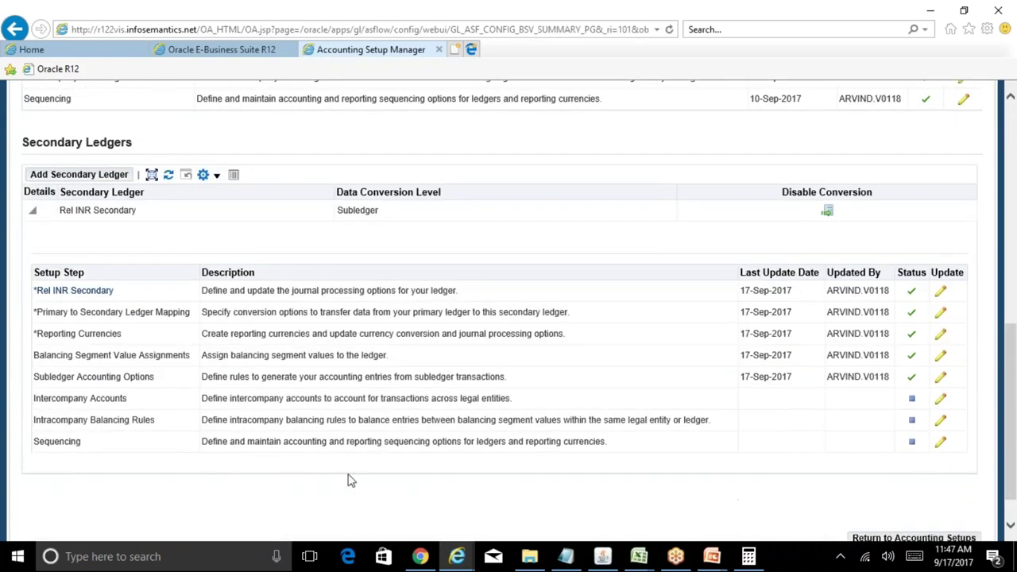
pyautogui.click(941, 399)
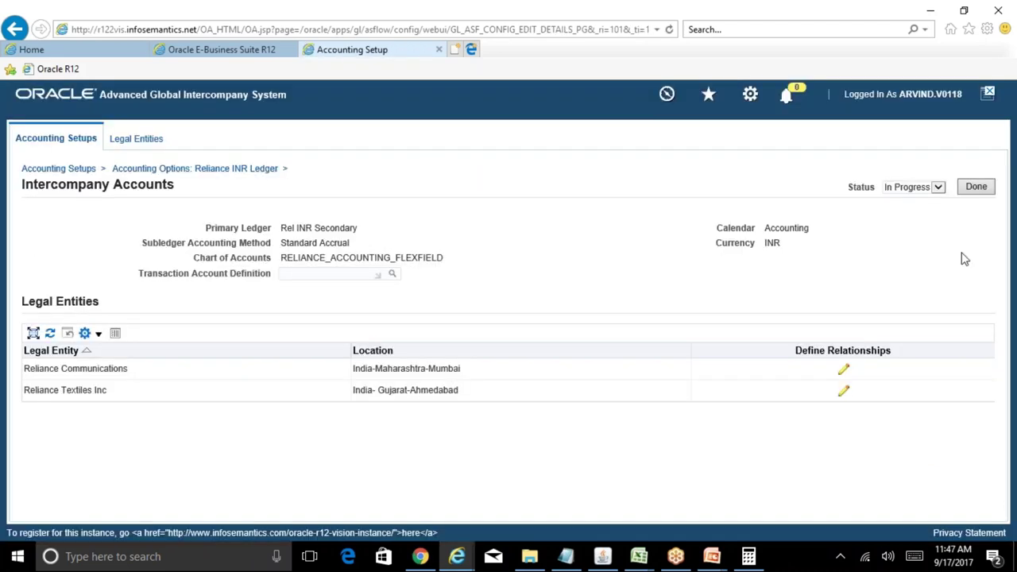
pyautogui.click(937, 187)
pyautogui.click(905, 173)
pyautogui.click(977, 188)
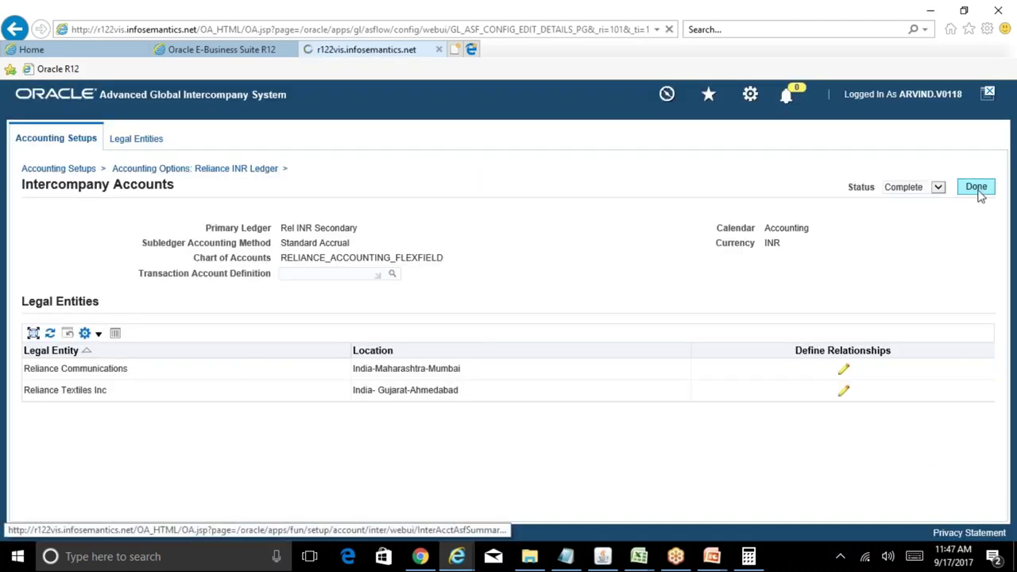
# Open the Intracompany Balancing Rules of Rel INR Secondary and finish the setup step with status Complete
pyautogui.scroll(-10, 1014, 441)
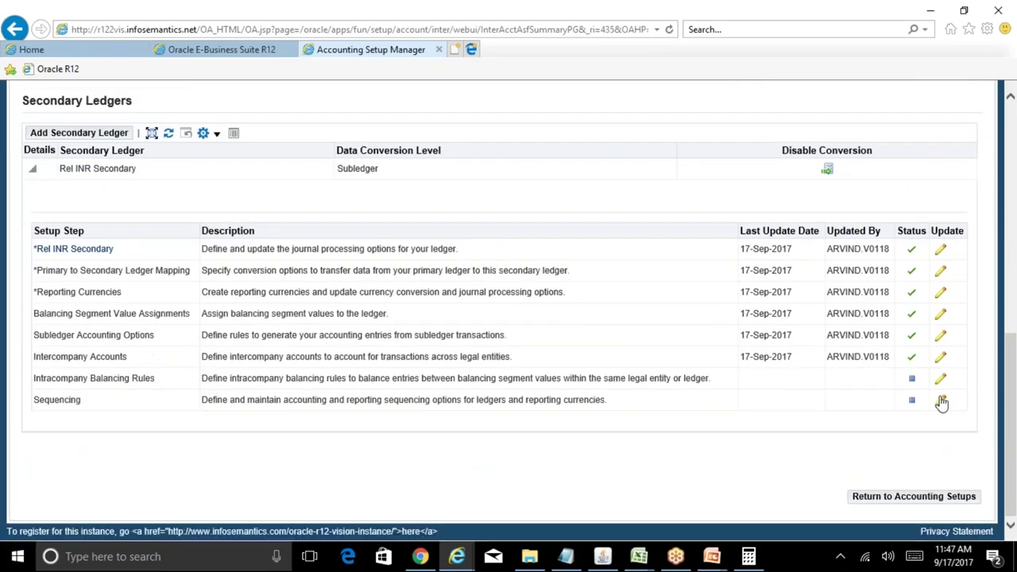
pyautogui.click(940, 380)
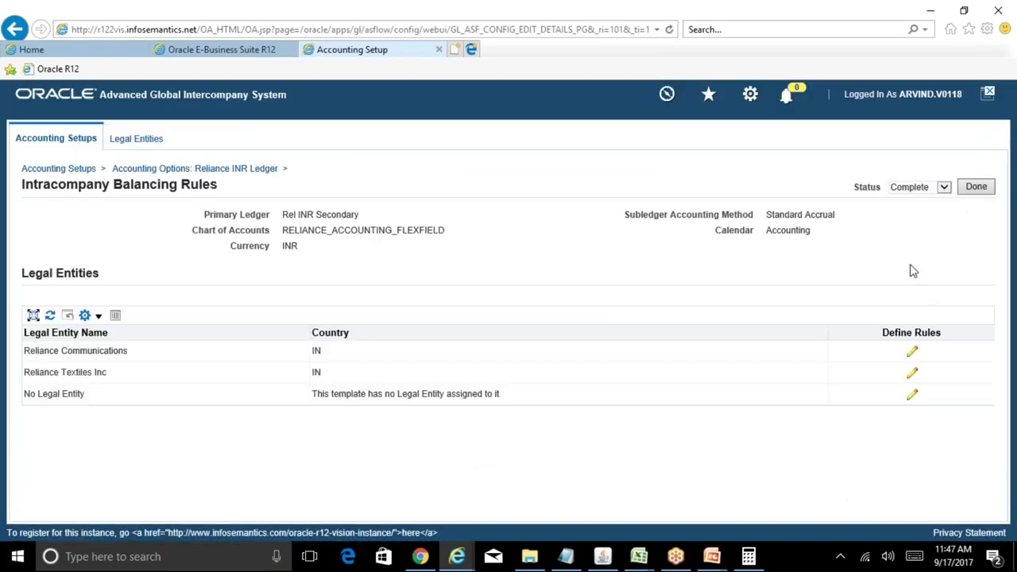
pyautogui.click(961, 189)
# Open the Sequencing setup of Rel INR Secondary, set its status to Complete and apply it
pyautogui.scroll(-7, 1011, 280)
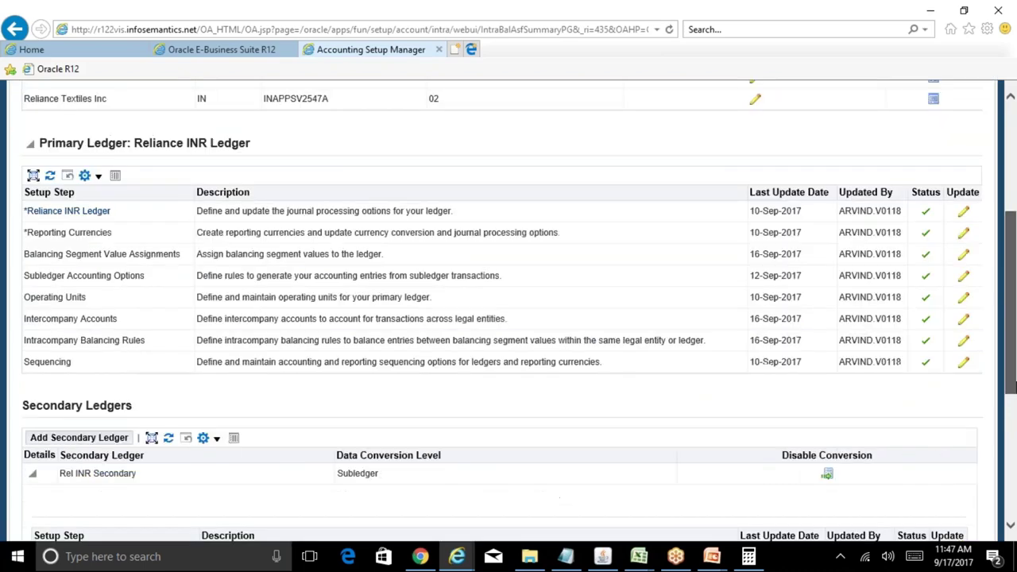
pyautogui.click(940, 426)
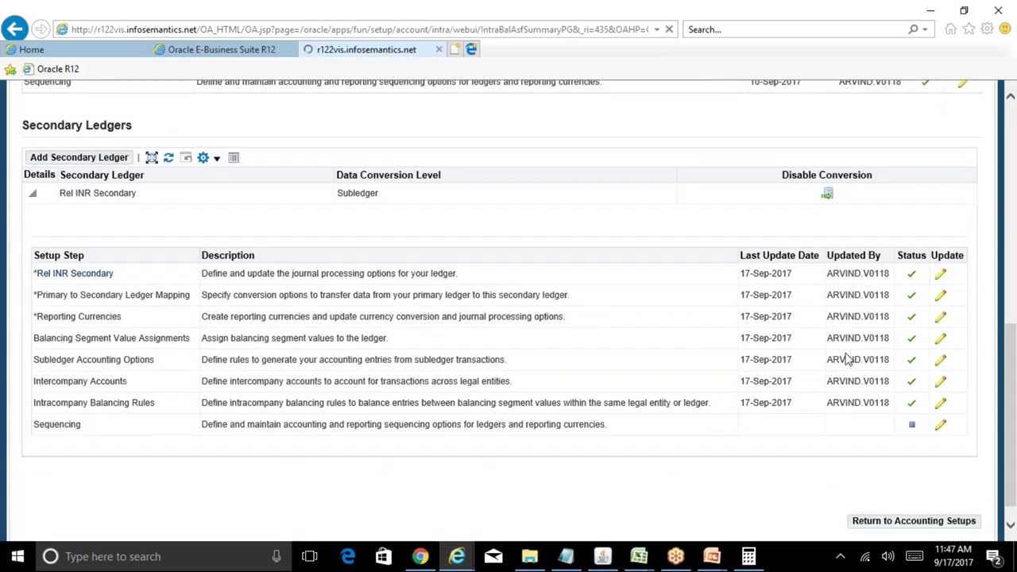
pyautogui.click(930, 504)
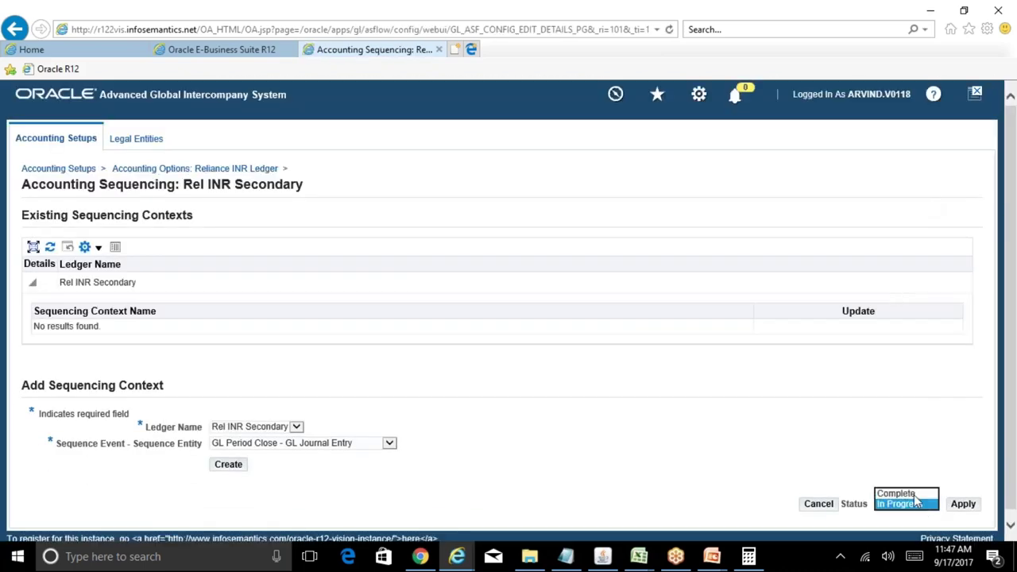
pyautogui.click(902, 491)
pyautogui.click(962, 505)
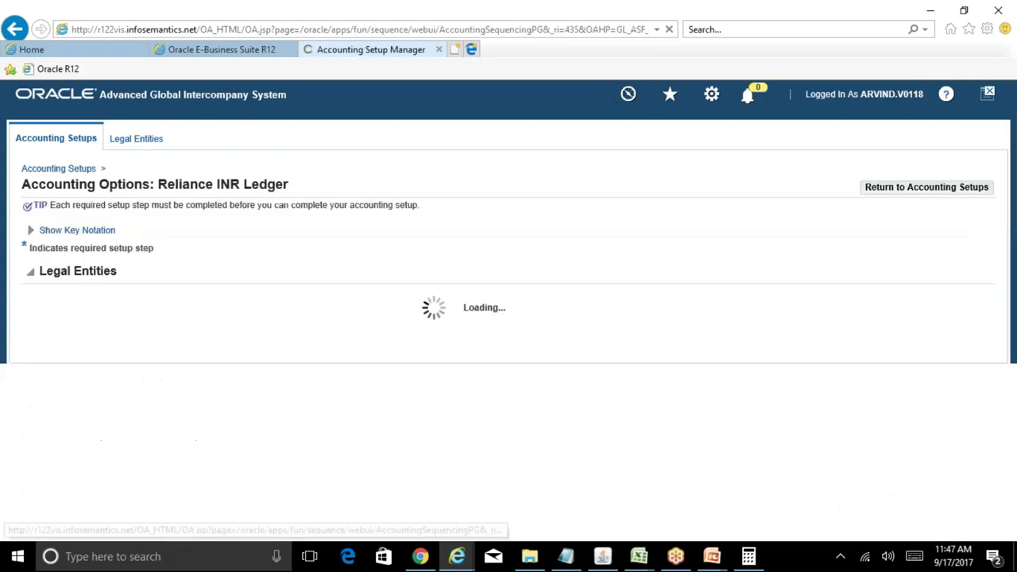
pyautogui.scroll(-7, 1013, 270)
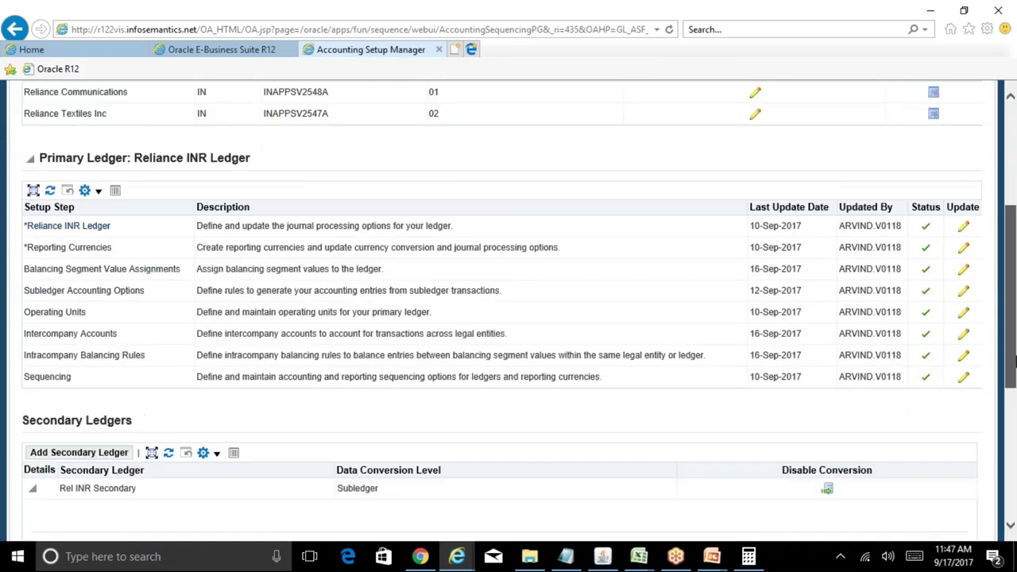